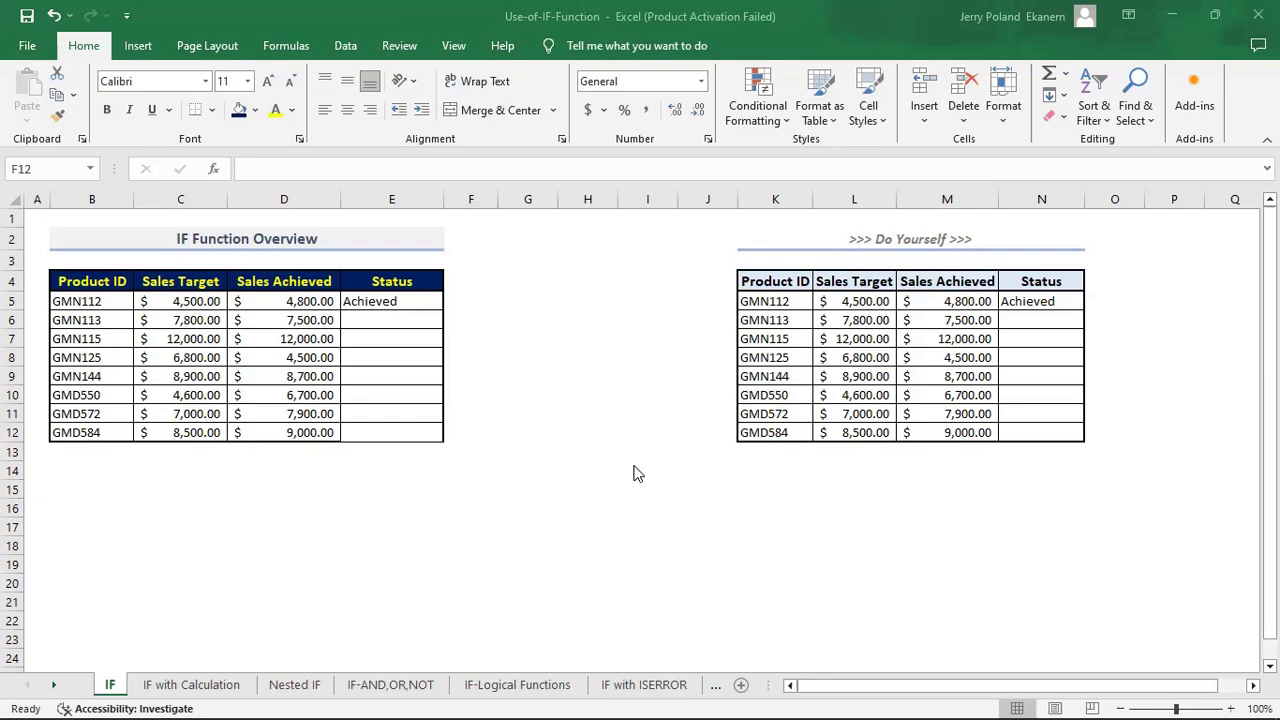
pyautogui.hotkey('ctrl', 'v')
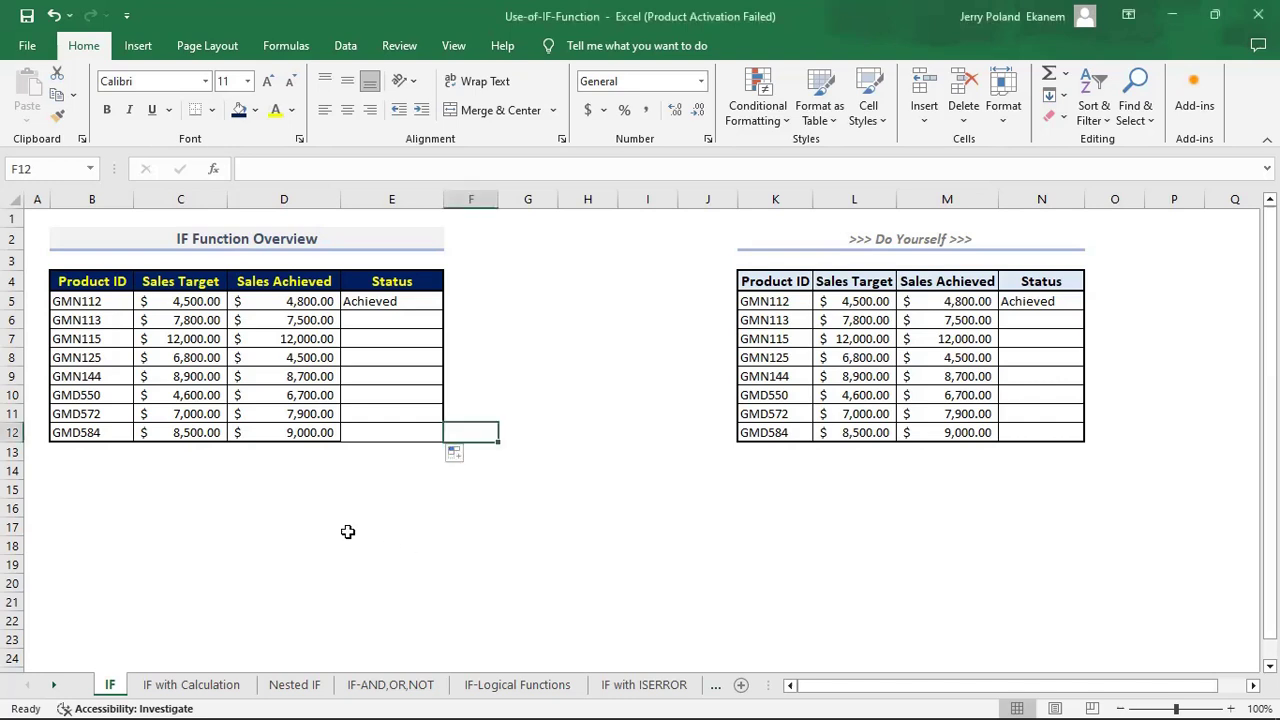
pyautogui.click(401, 526)
pyautogui.write('=U')
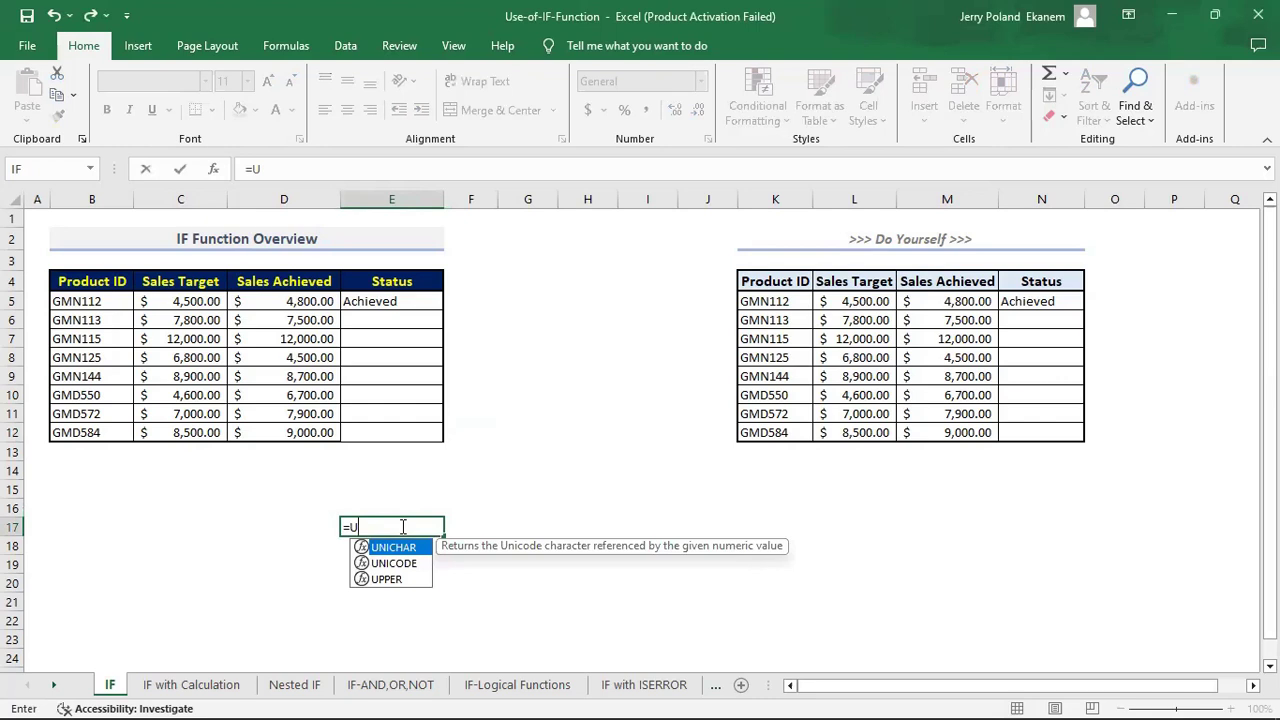
pyautogui.press('BackSpace')
pyautogui.write('IF')
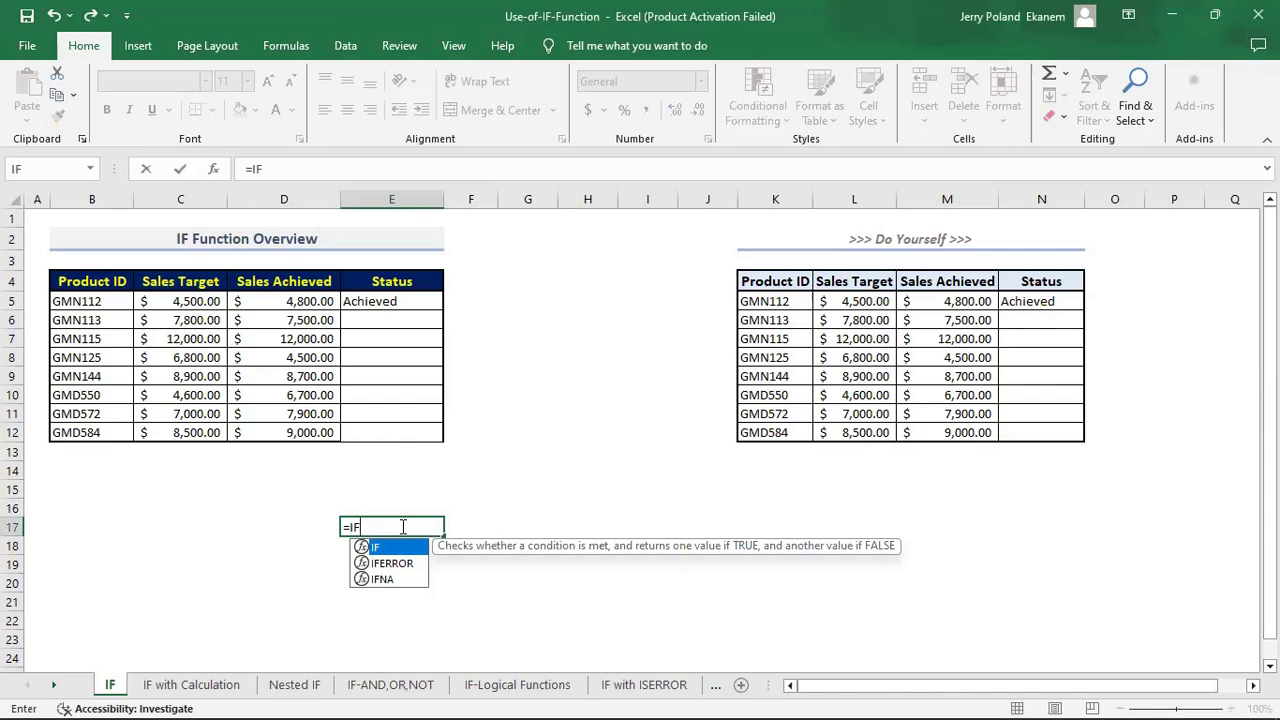
pyautogui.press('Escape')
pyautogui.click(510, 510)
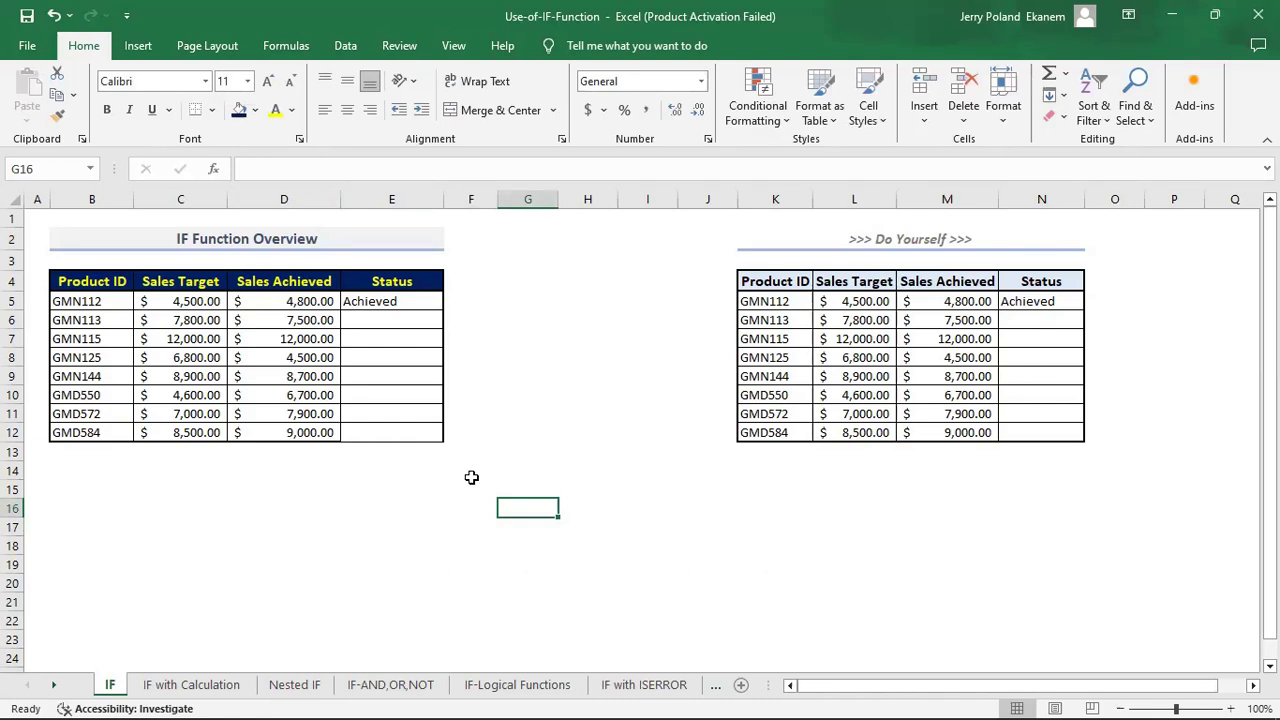
# - Examine the IF Function Overview table's column headers and the target, achieved and status cells for product GMN112
pyautogui.click(89, 287)
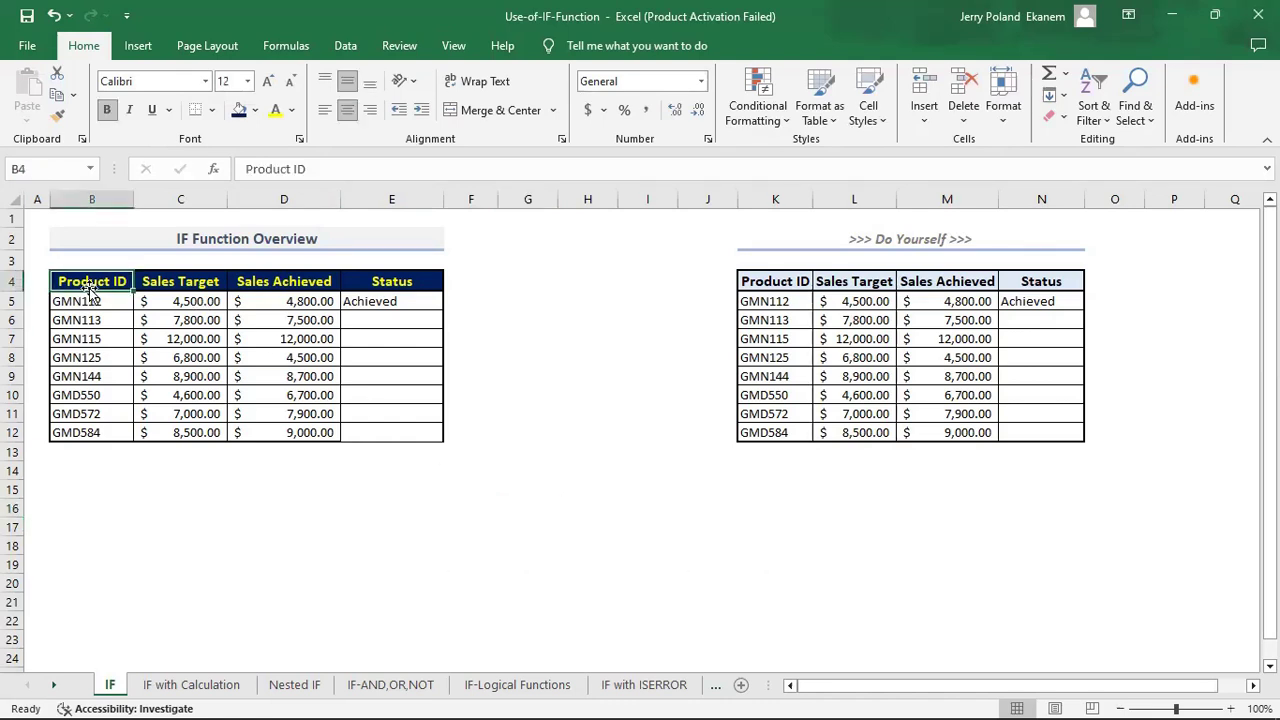
pyautogui.click(180, 284)
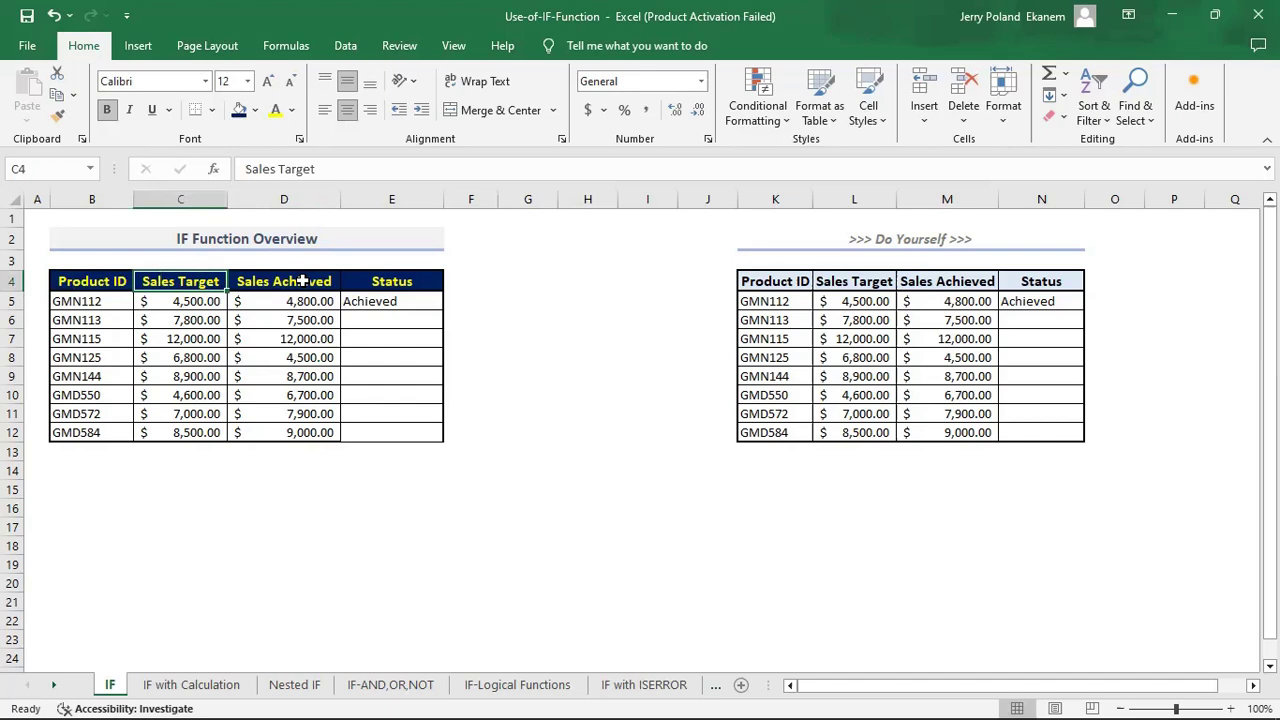
pyautogui.click(302, 281)
pyautogui.click(409, 283)
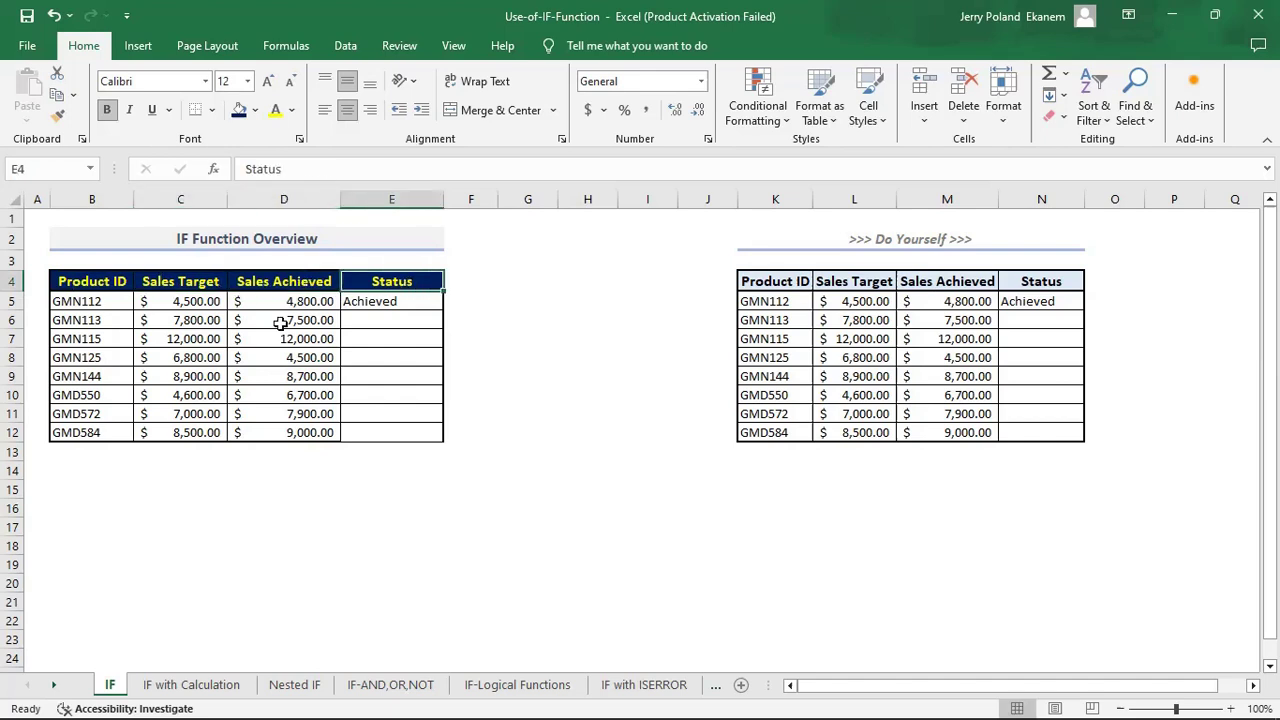
pyautogui.click(97, 302)
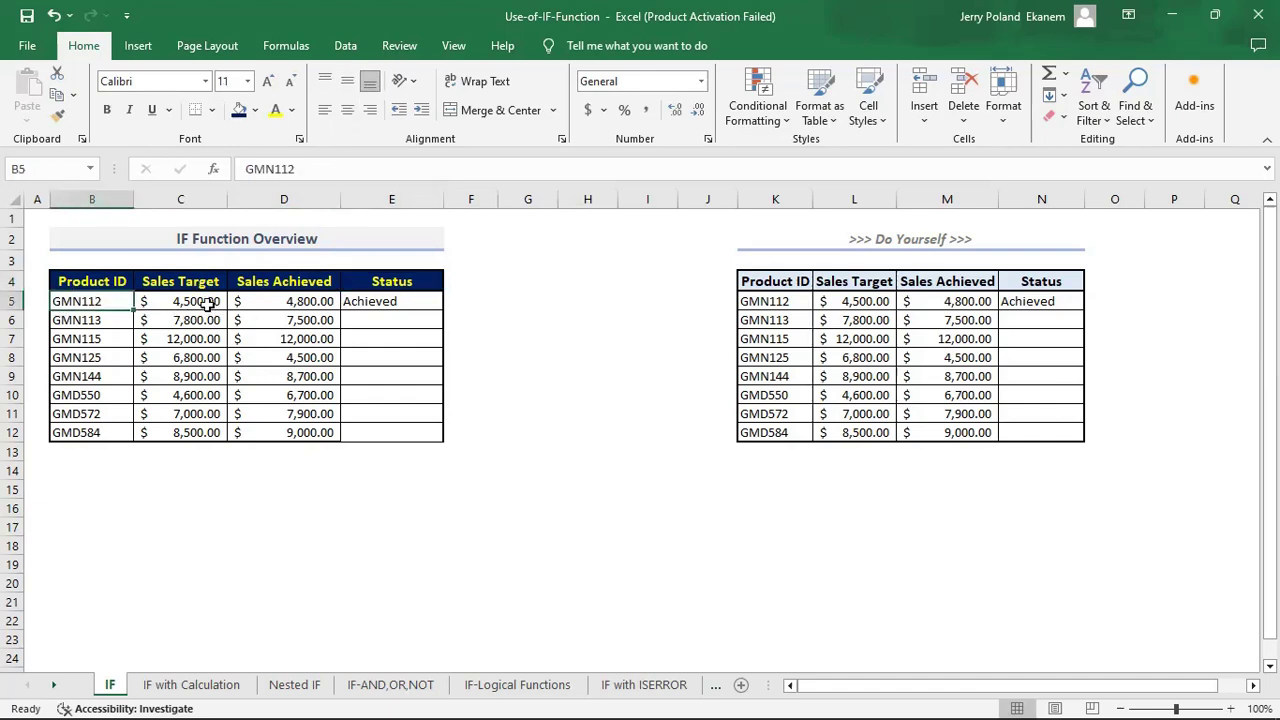
pyautogui.click(182, 302)
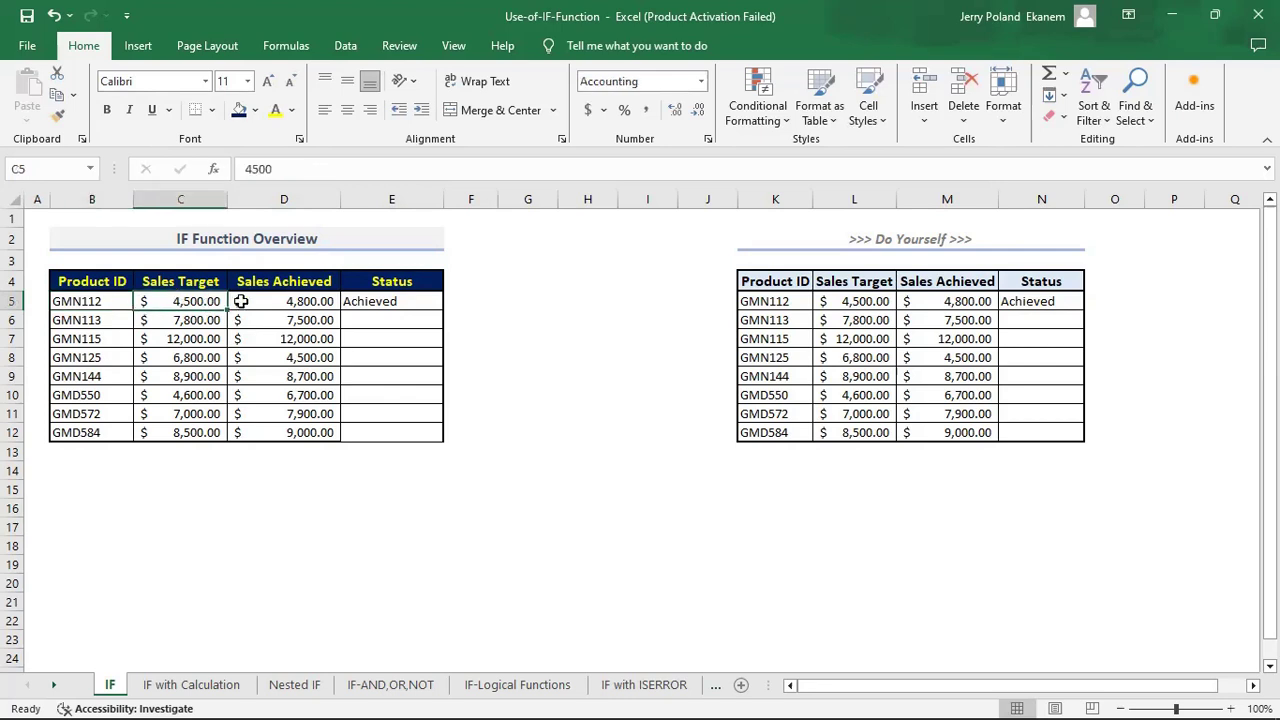
pyautogui.click(310, 304)
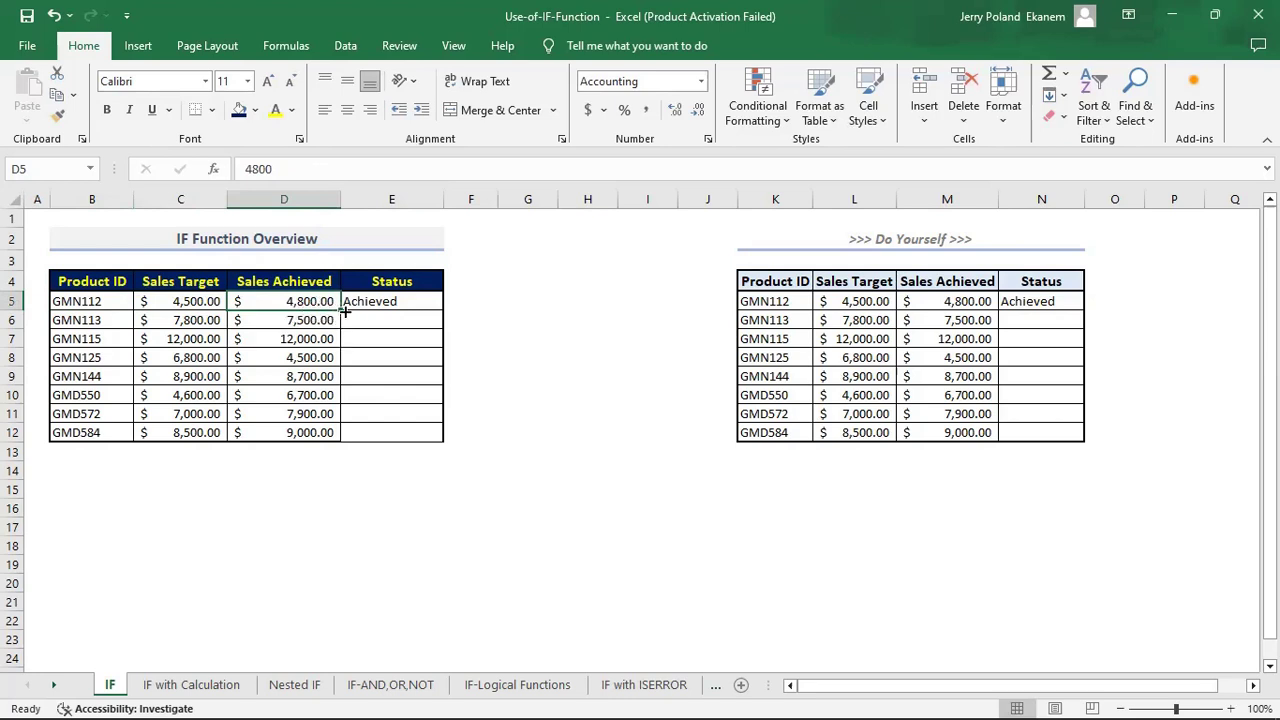
pyautogui.click(400, 302)
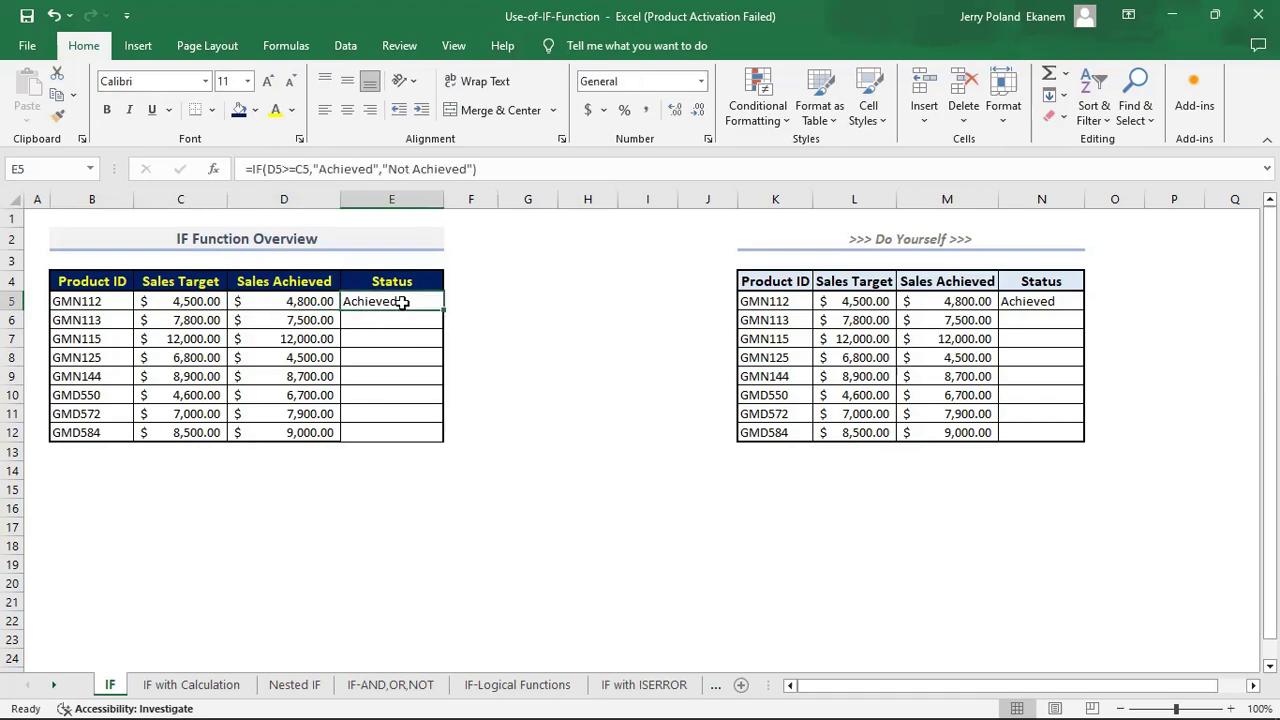
pyautogui.click(295, 302)
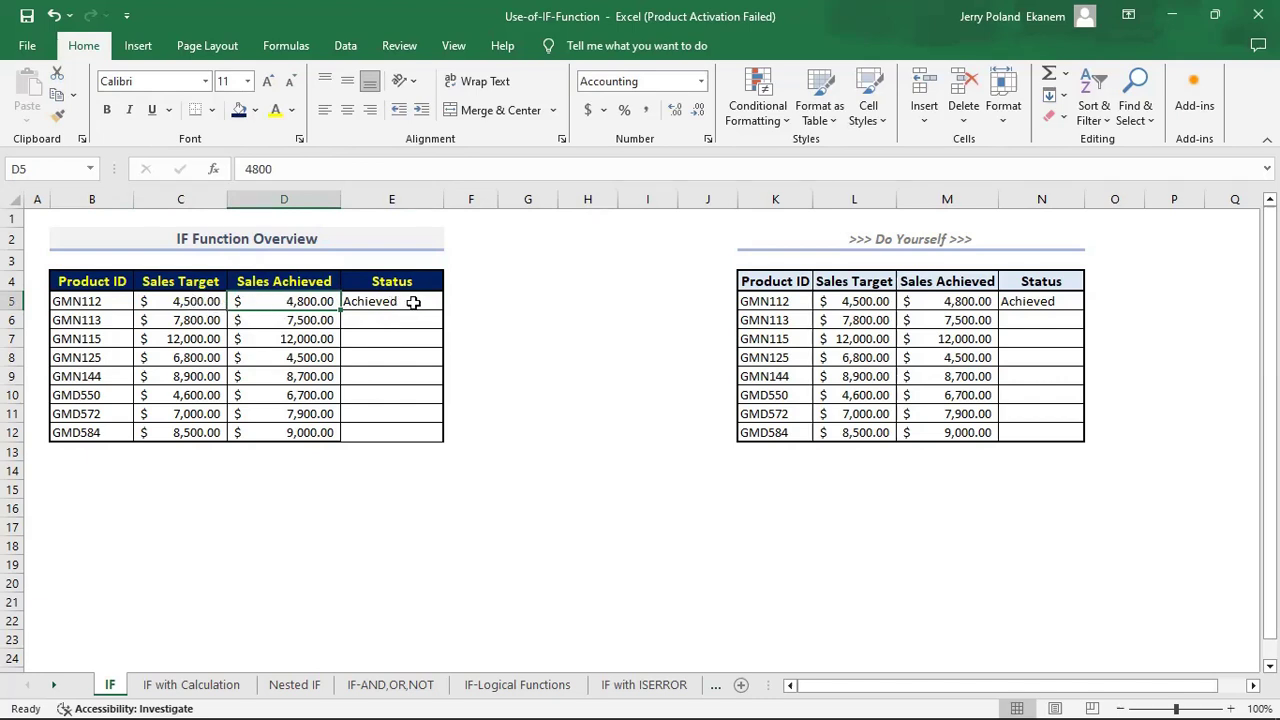
# - Clear the existing Status formula for product GMN112 in cell E5
pyautogui.click(413, 302)
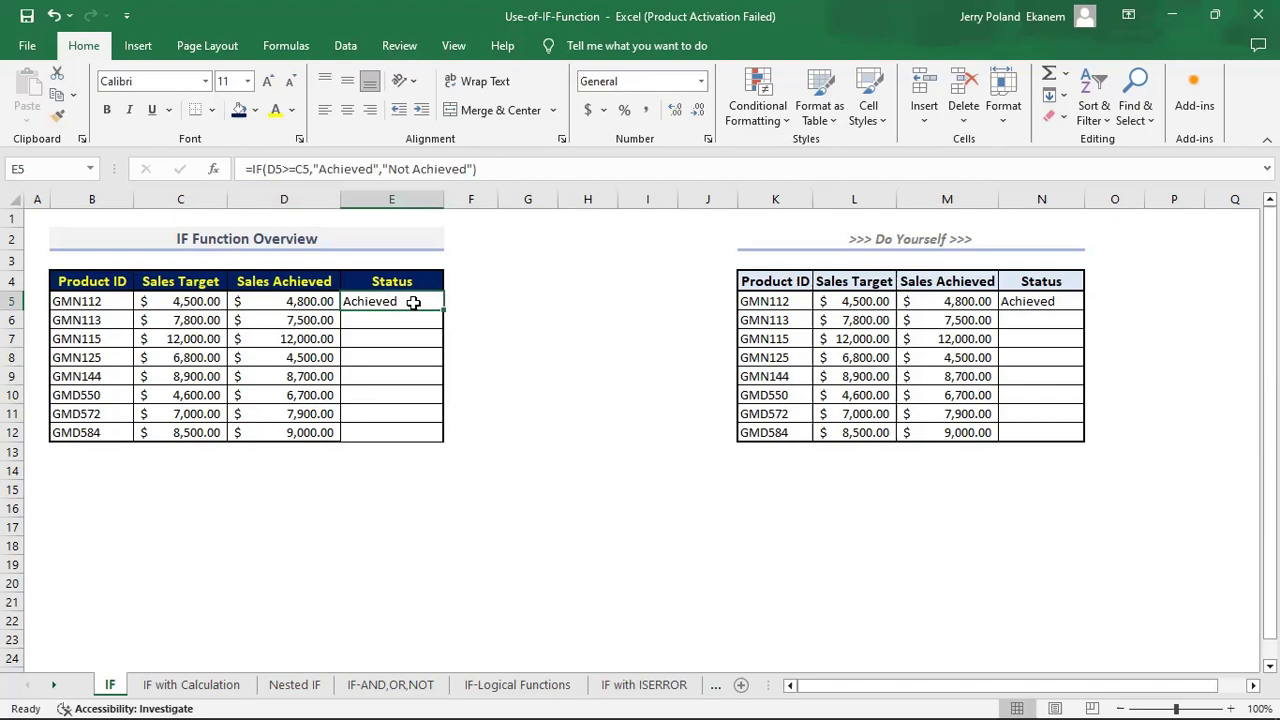
pyautogui.press('Delete')
pyautogui.press('Return')
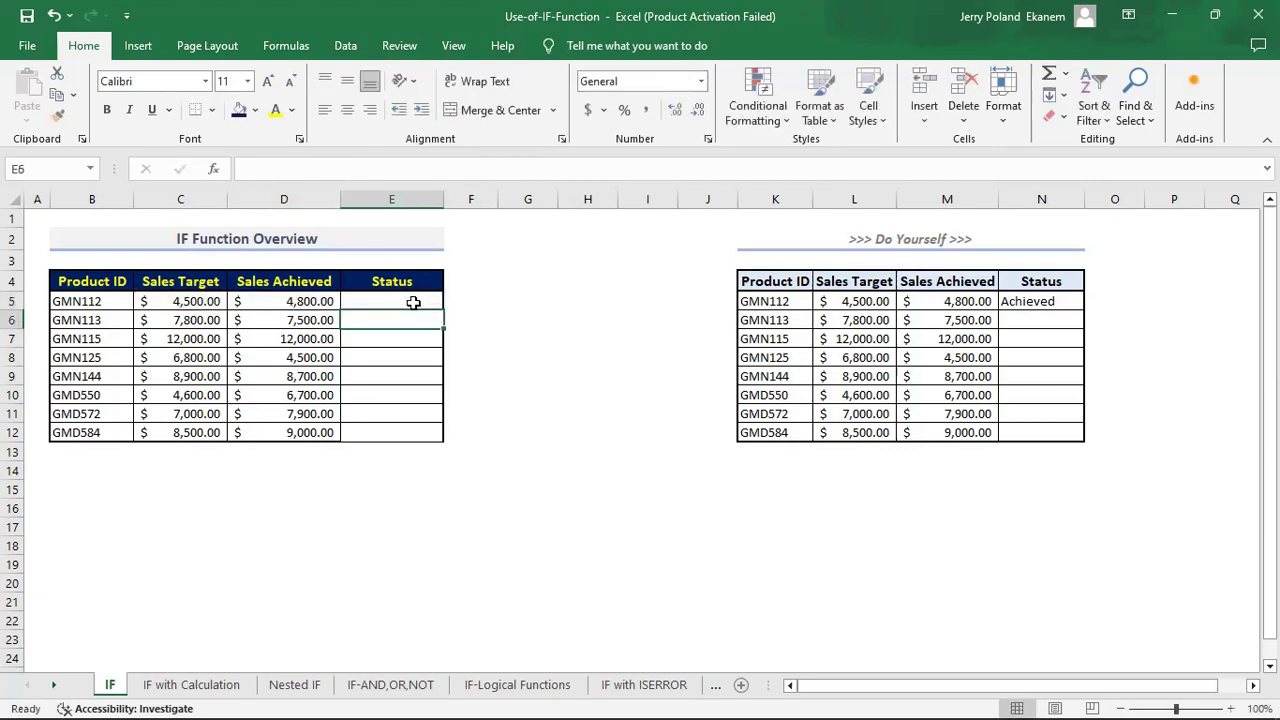
# - Enter the formula =IF(D5>=C5,"Achieved","Not Achieved") in Status cell E5
pyautogui.click(410, 302)
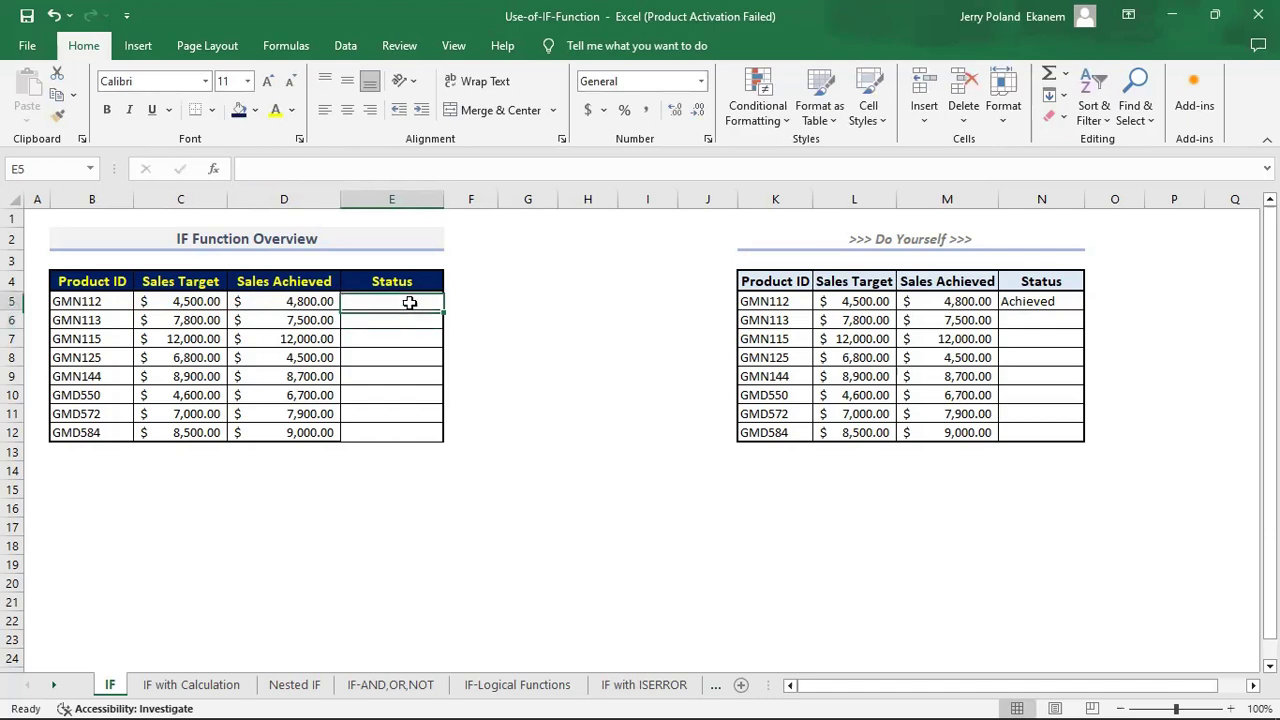
pyautogui.doubleClick(410, 302)
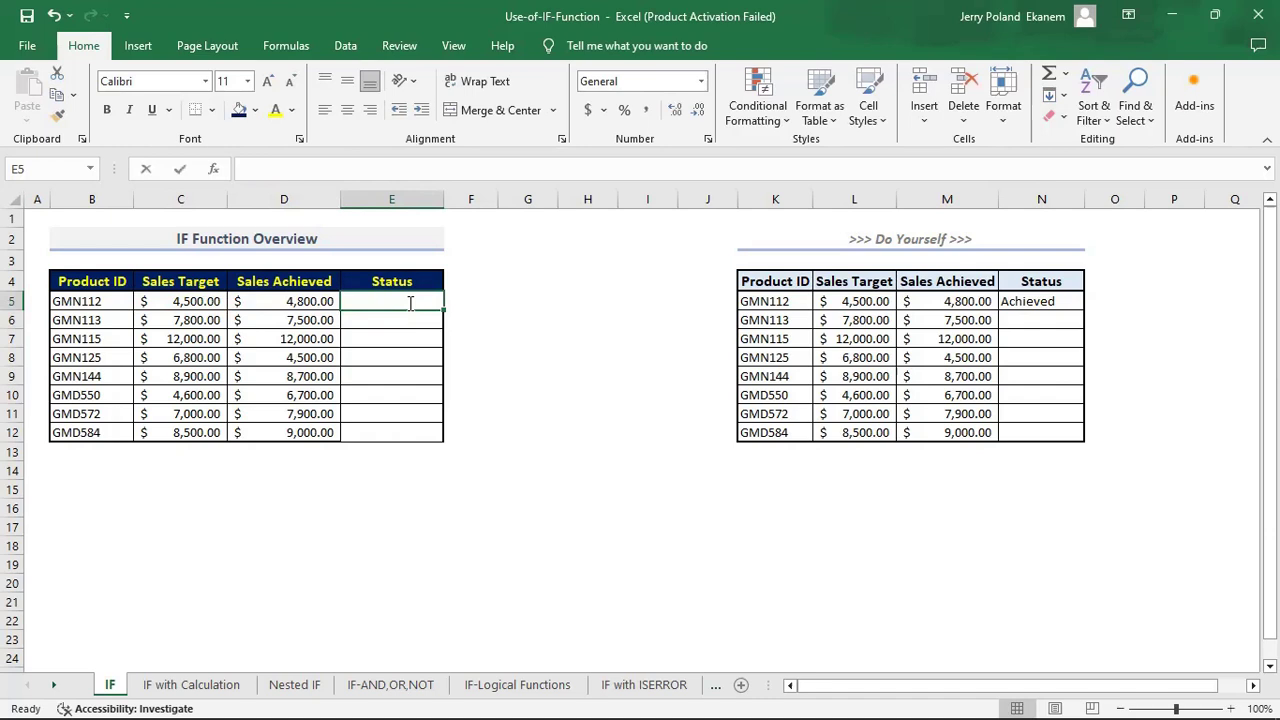
pyautogui.write('=IF')
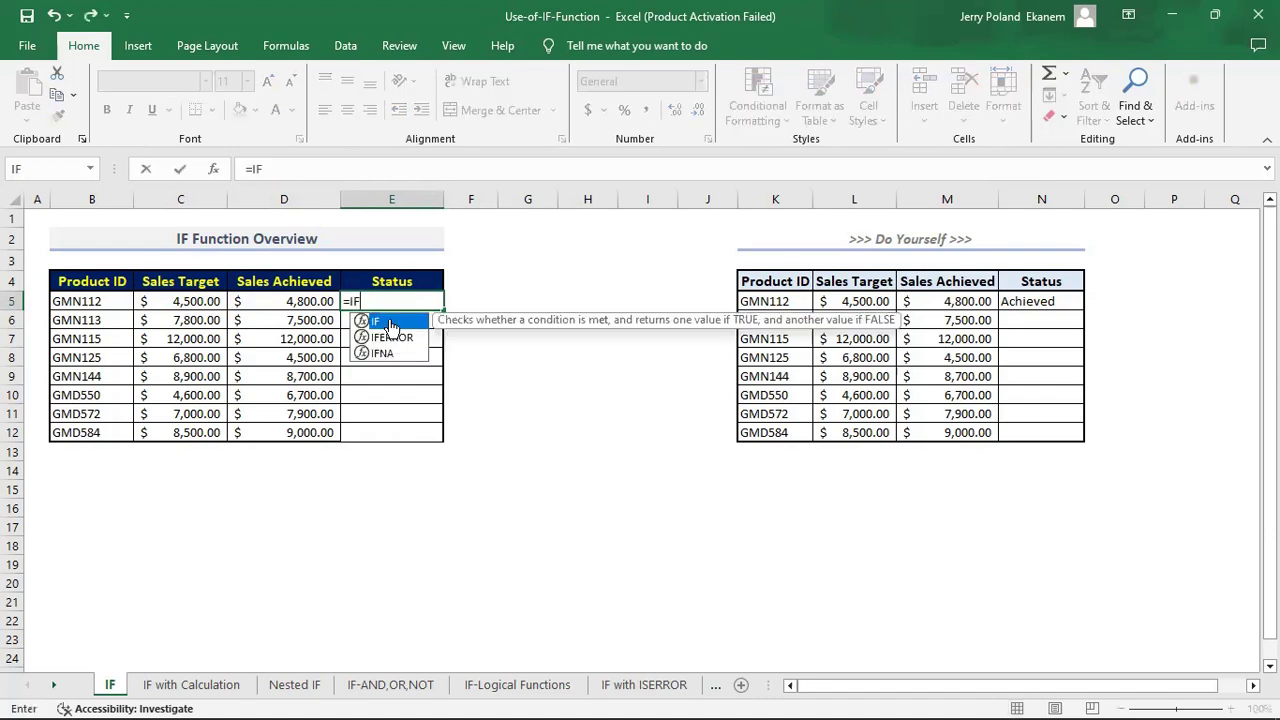
pyautogui.doubleClick(390, 324)
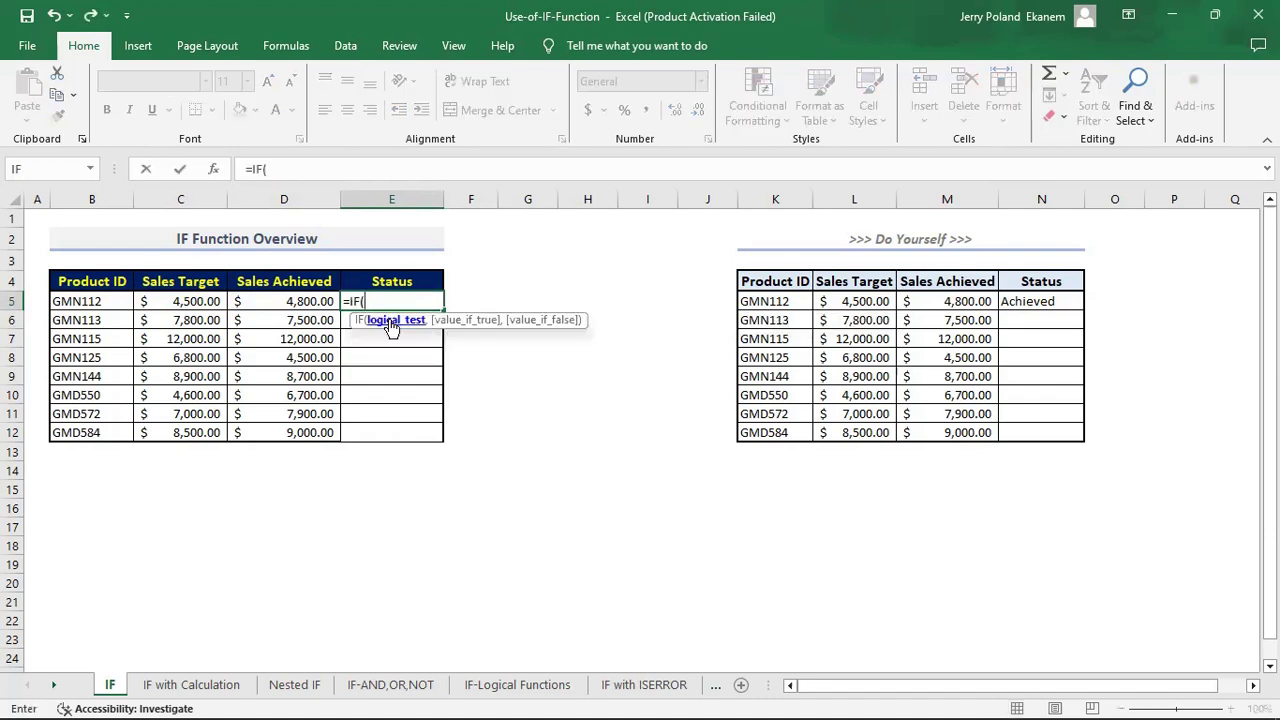
pyautogui.click(298, 301)
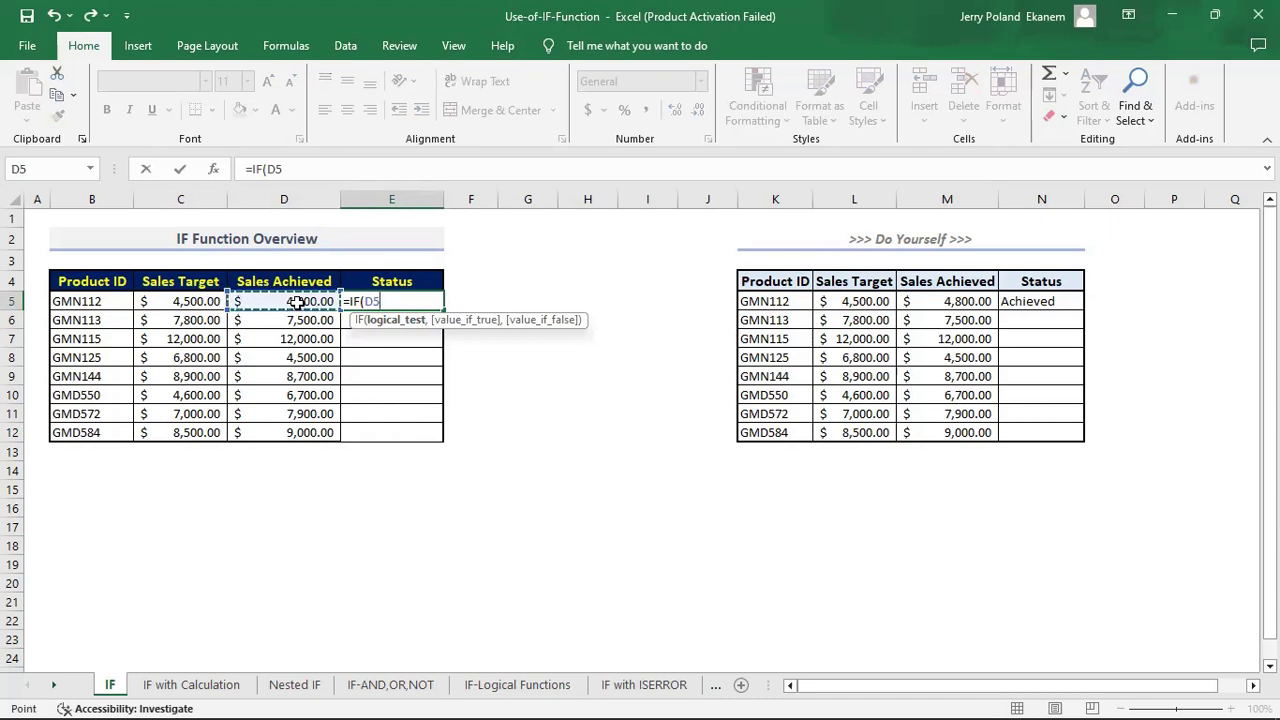
pyautogui.write('>=')
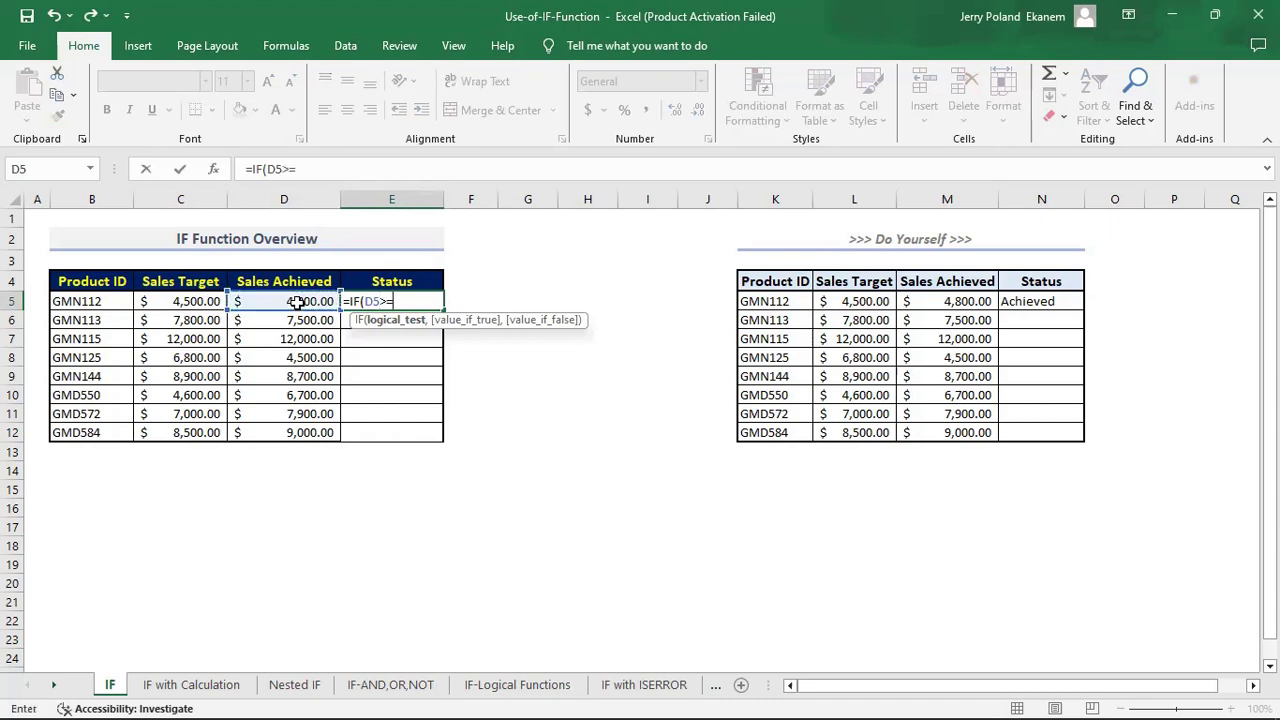
pyautogui.click(185, 301)
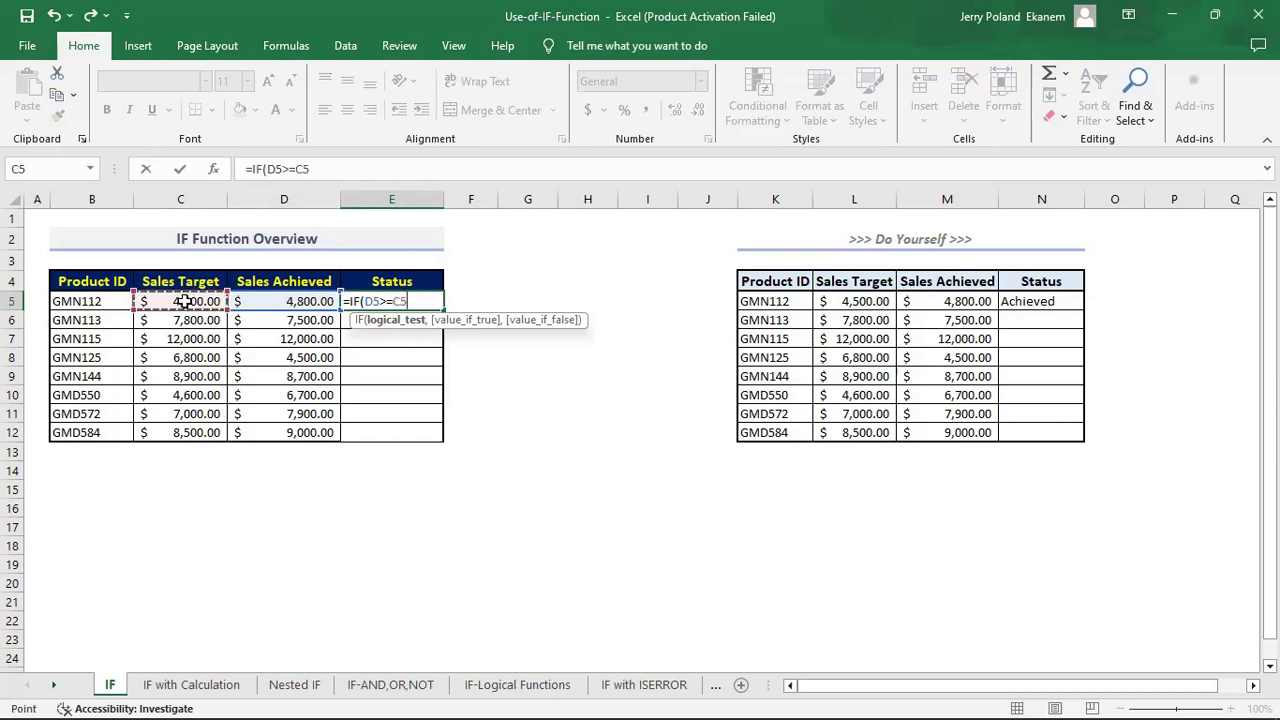
pyautogui.write(',')
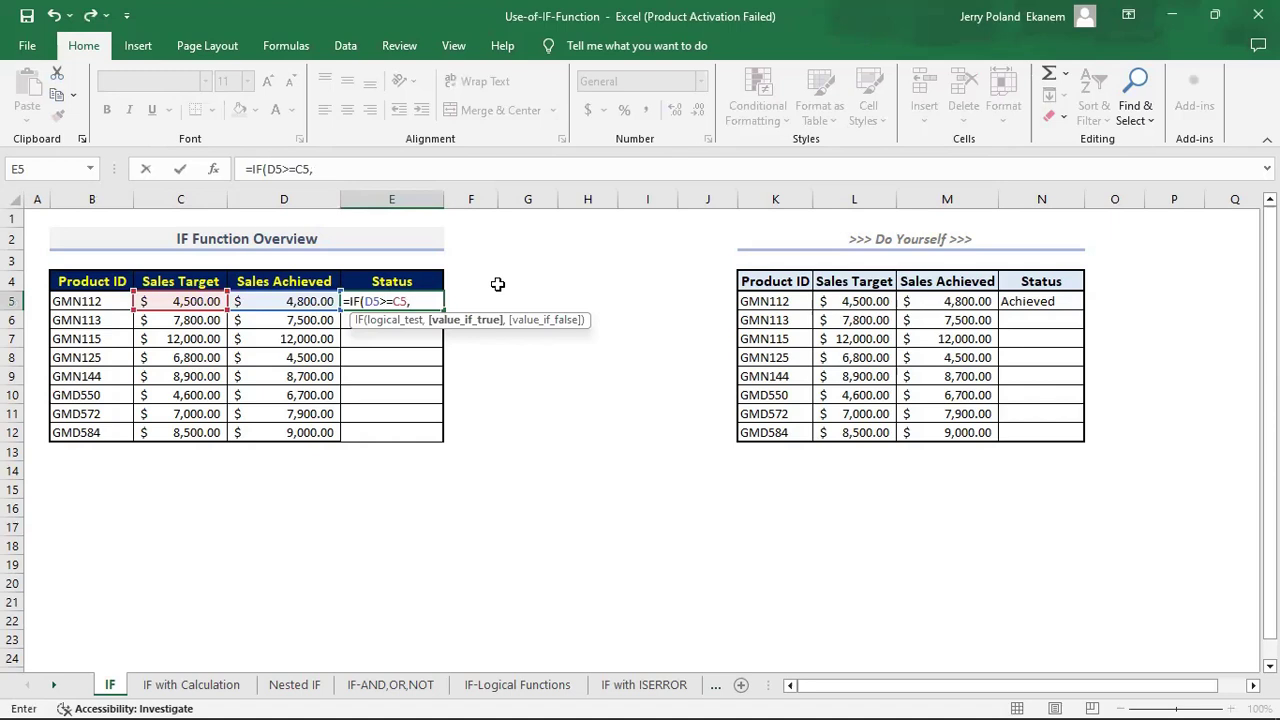
pyautogui.write('"Achieved"')
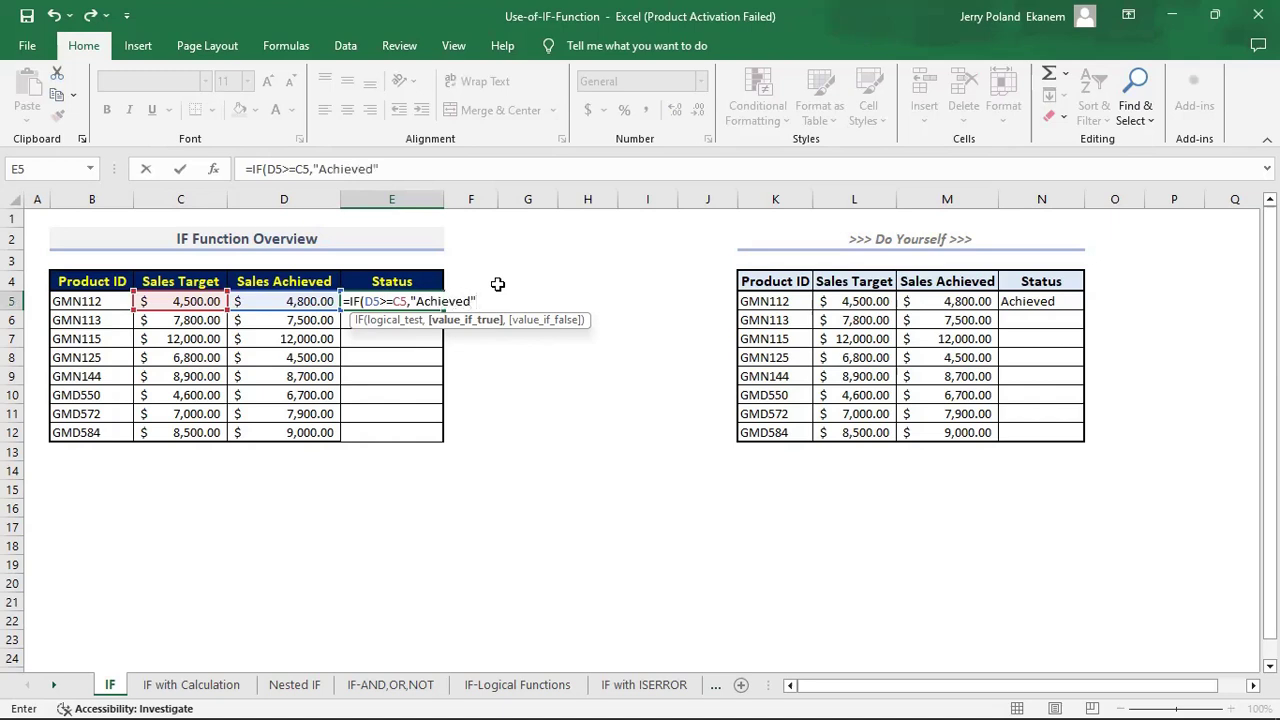
pyautogui.write(',"')
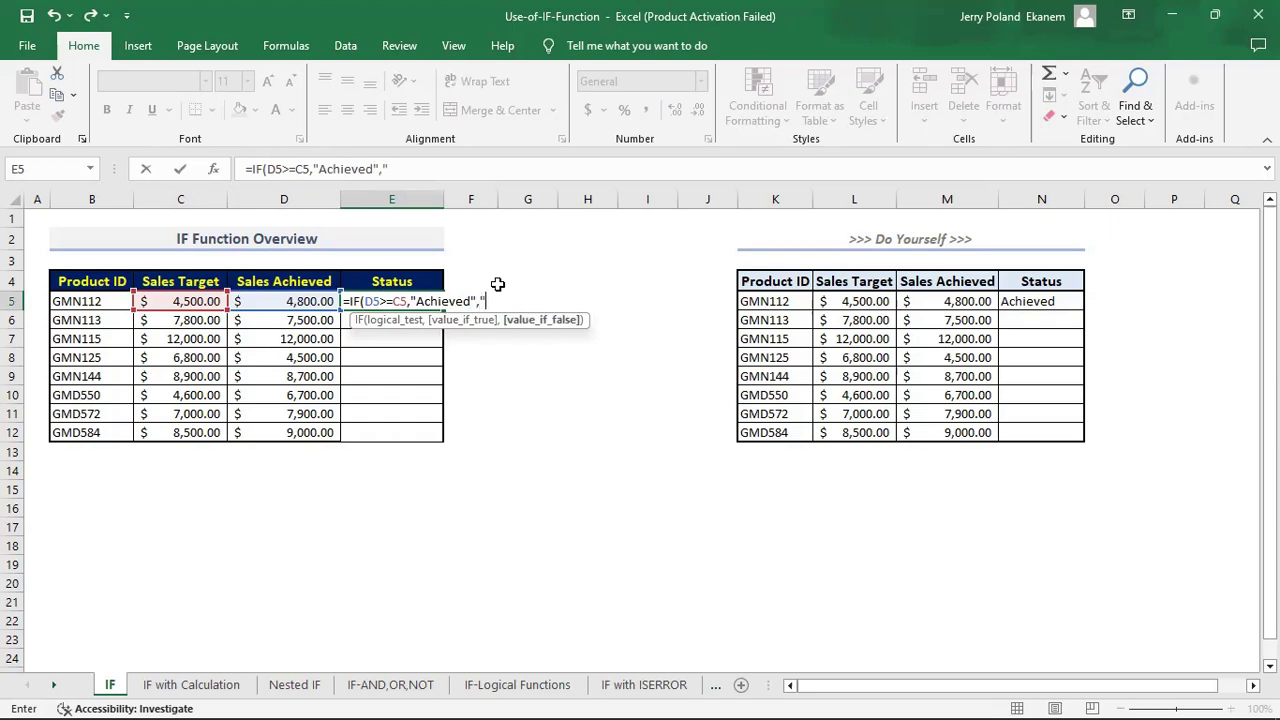
pyautogui.write('Not Achieved')
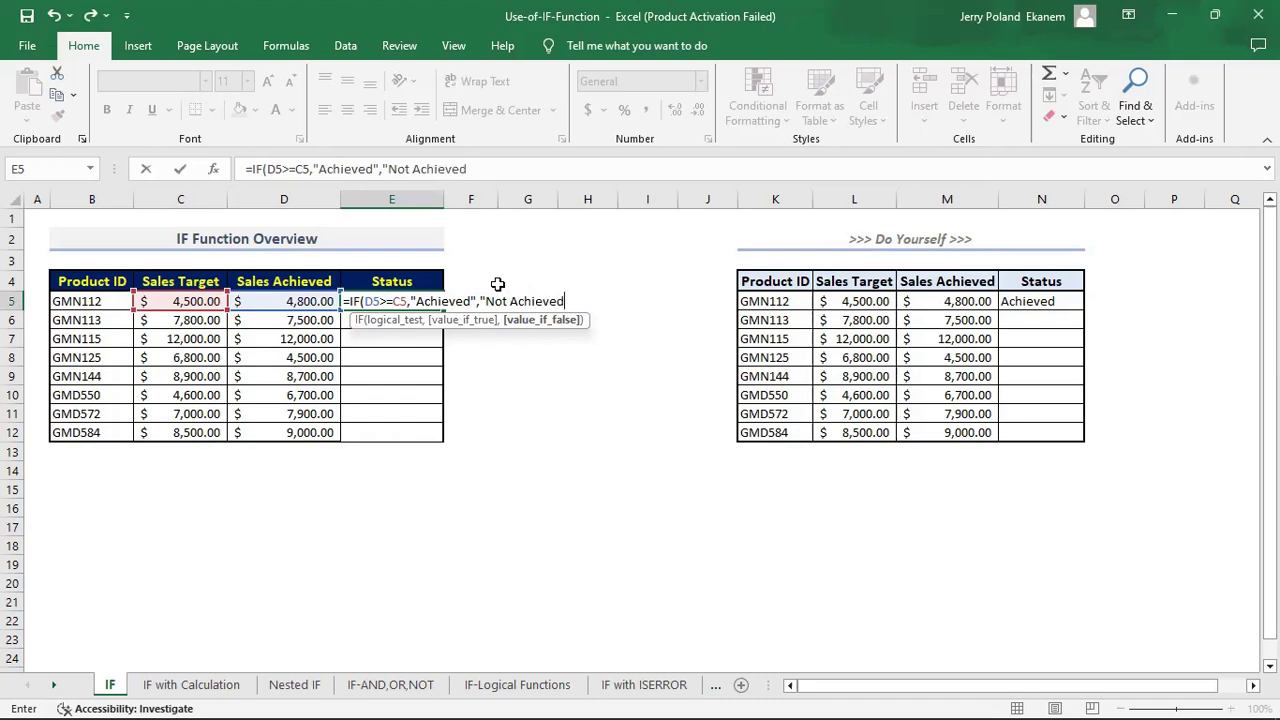
pyautogui.write('")')
pyautogui.press('Return')
# - Check row 5's values against its status and fill the formula from E5 down through E12
pyautogui.click(398, 300)
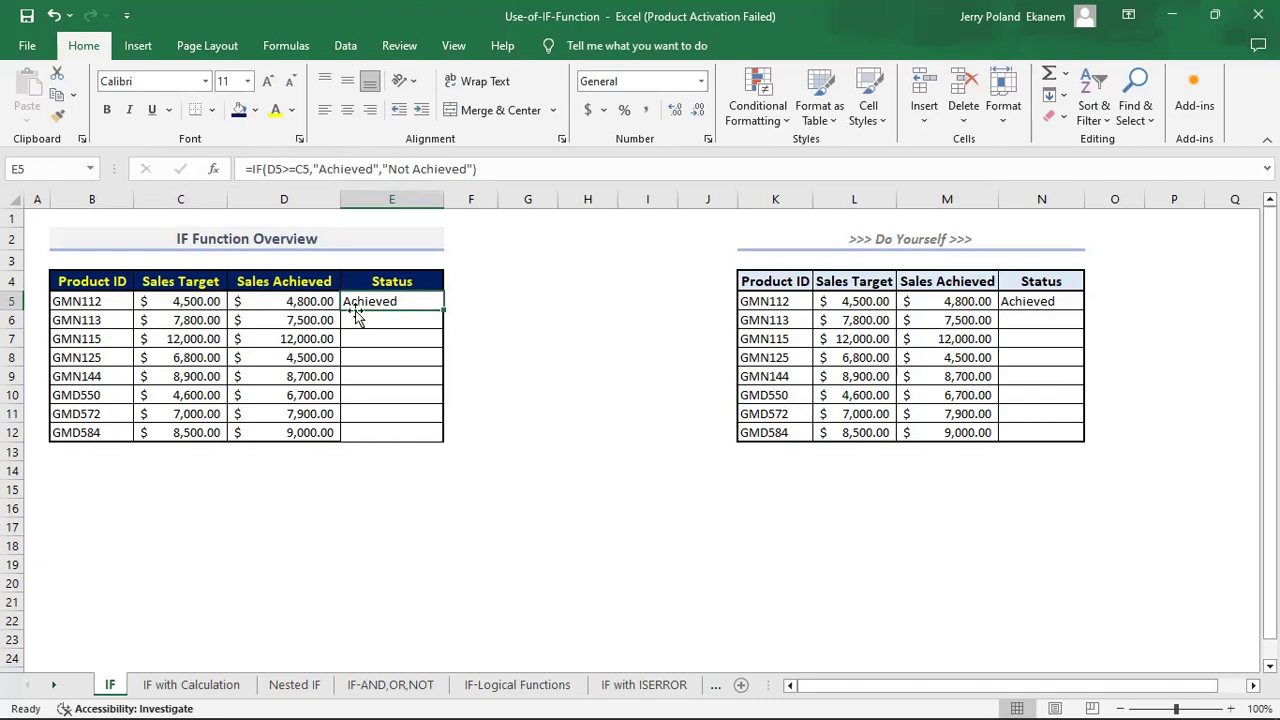
pyautogui.click(205, 302)
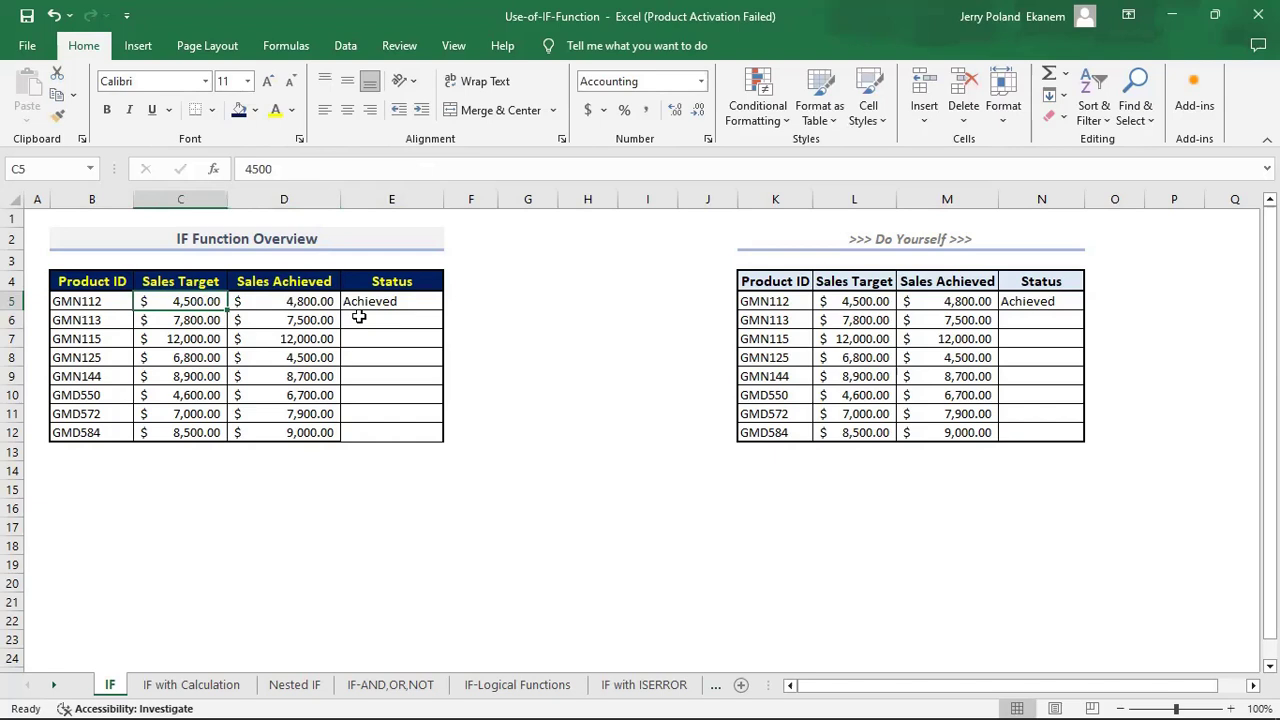
pyautogui.click(299, 302)
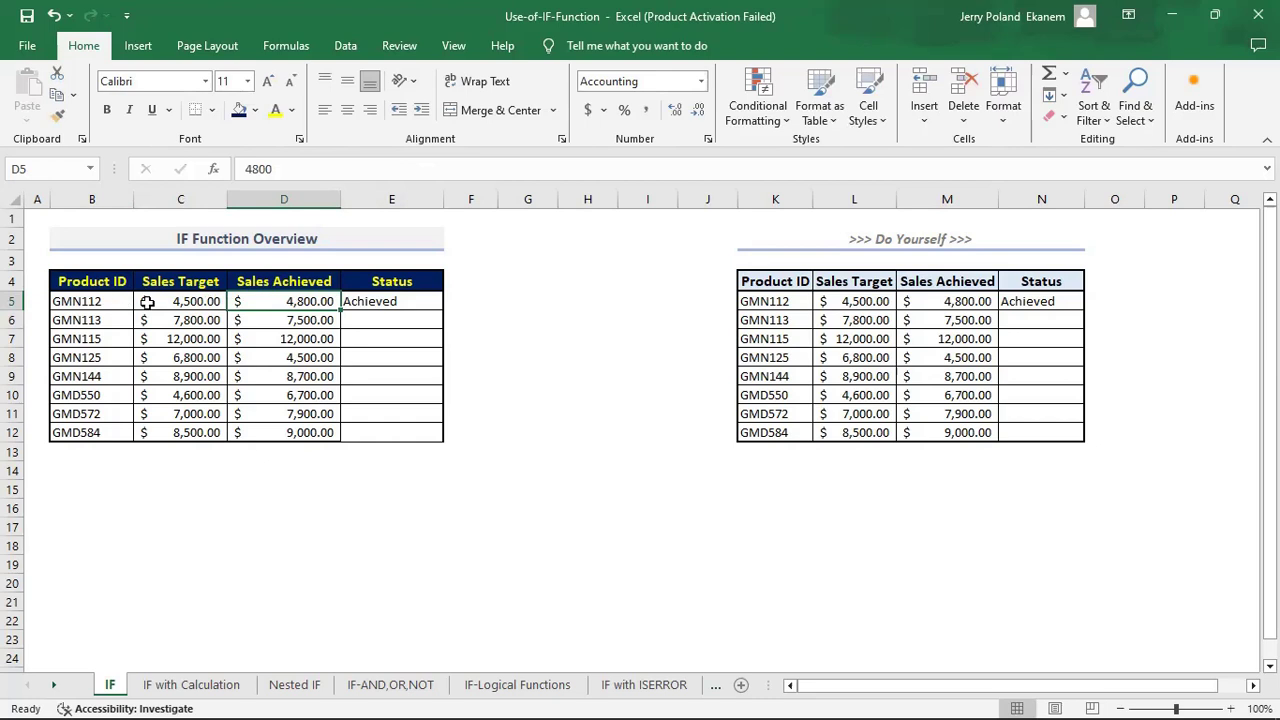
pyautogui.click(409, 302)
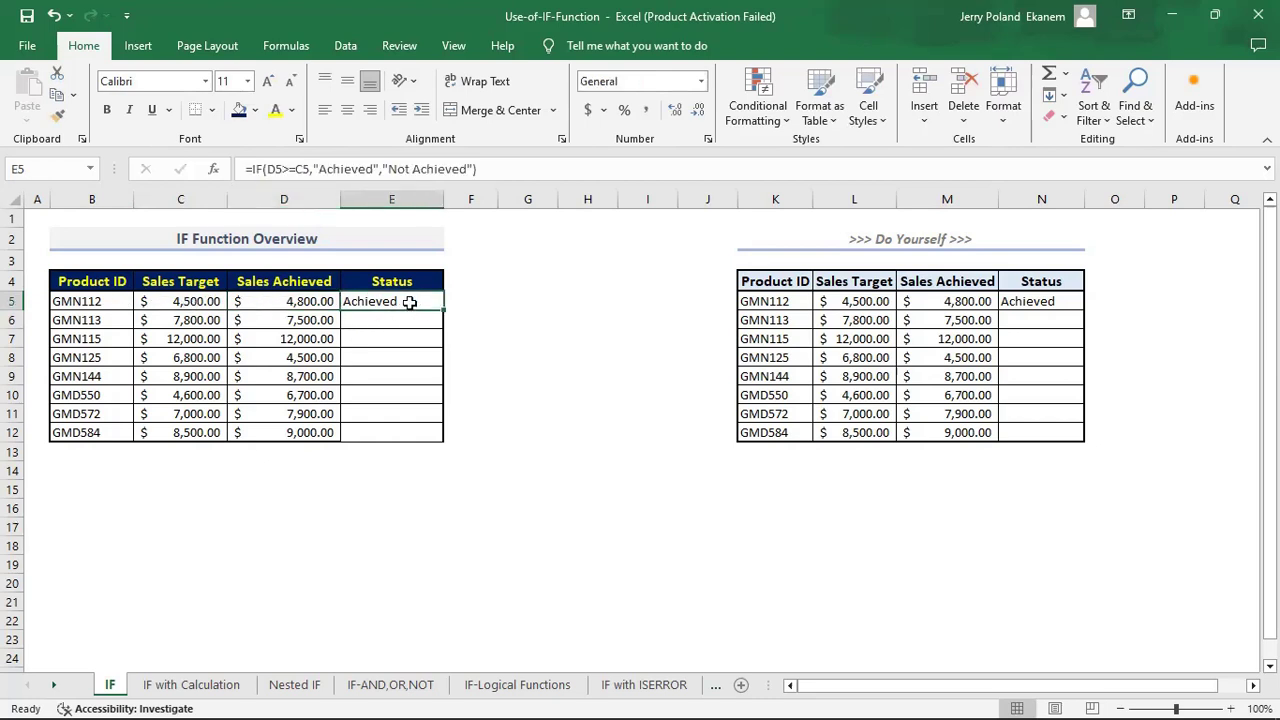
pyautogui.moveTo(441, 310); pyautogui.dragTo(449, 446)
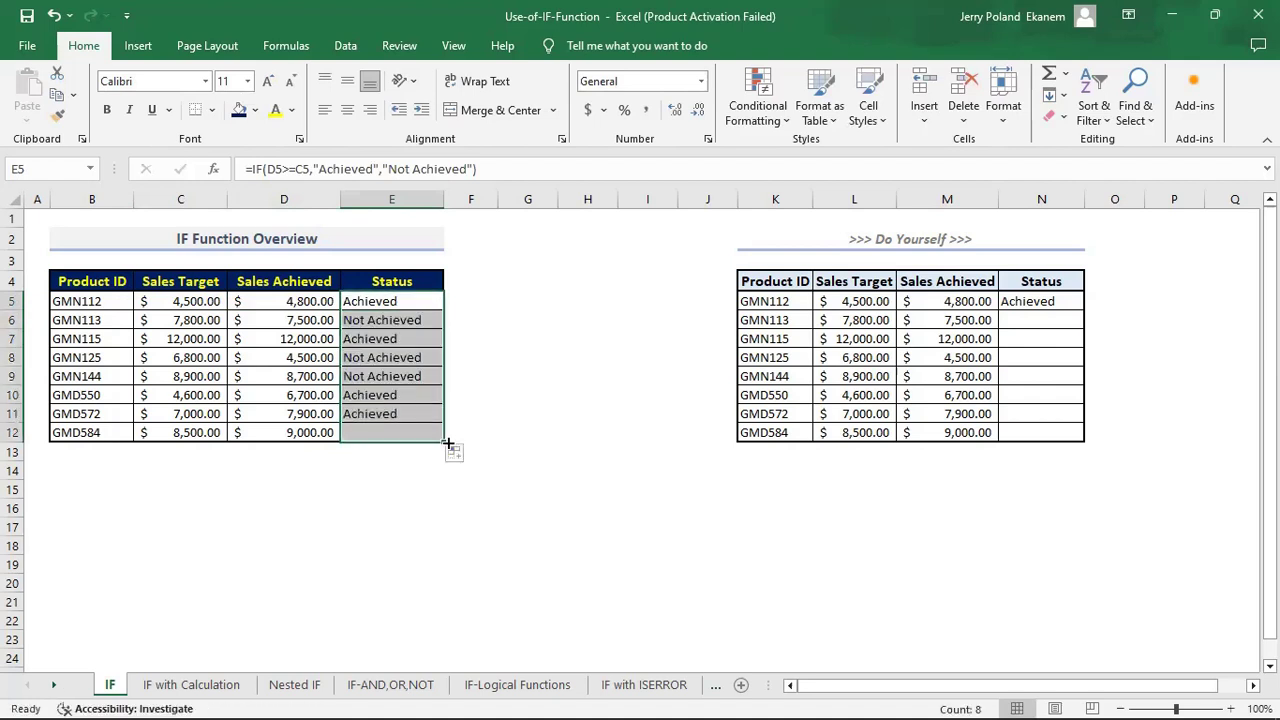
# - Compare the status formulas of products GMN113 and GMN115 with their sales target and sales achieved values
pyautogui.click(401, 321)
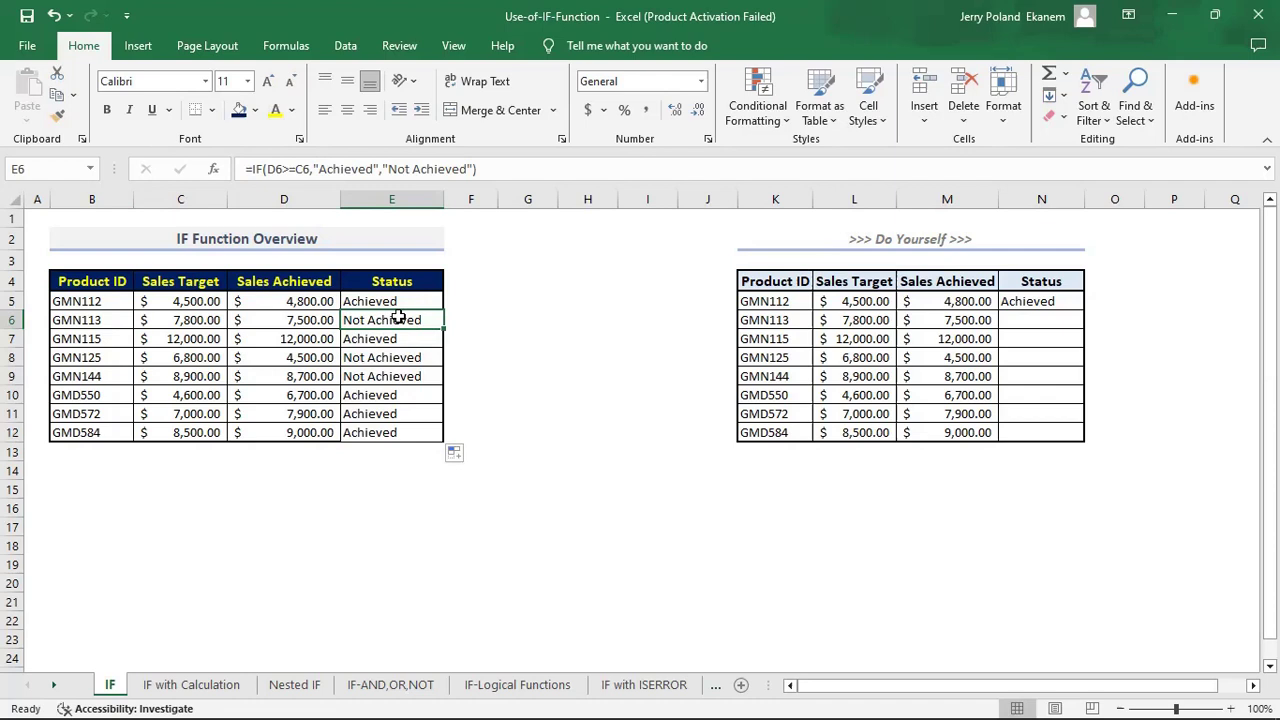
pyautogui.click(203, 321)
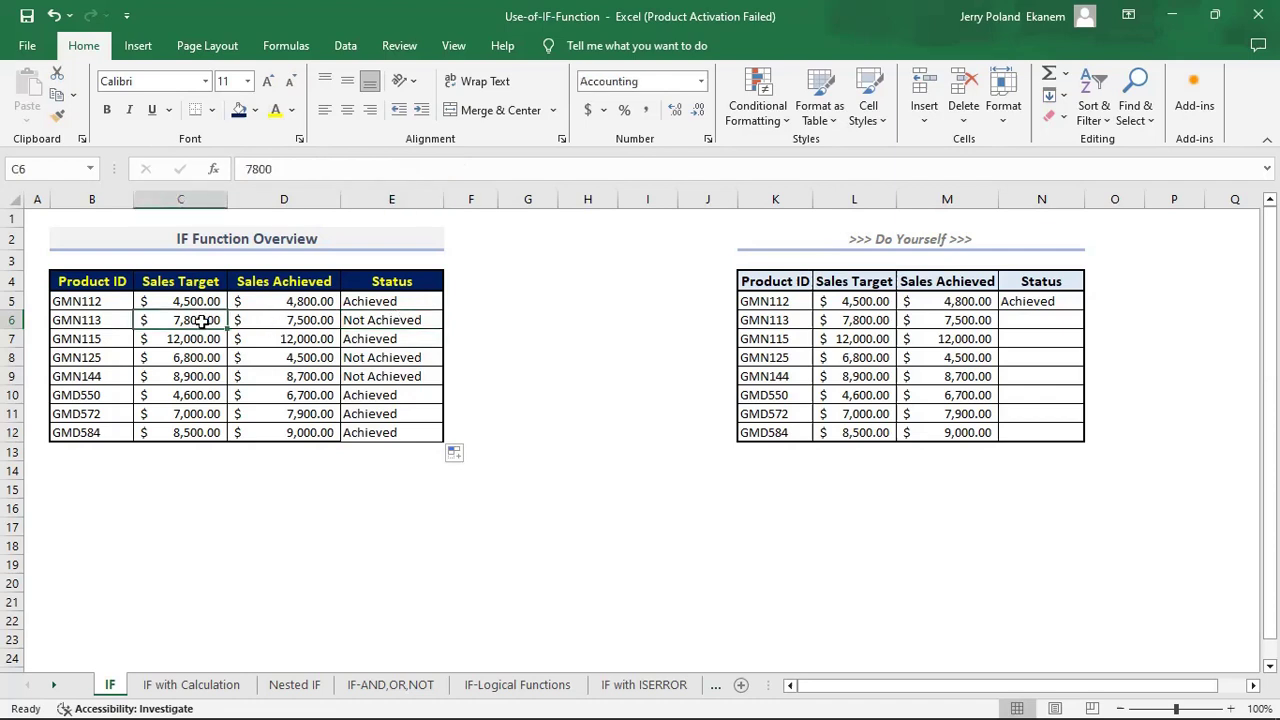
pyautogui.click(303, 321)
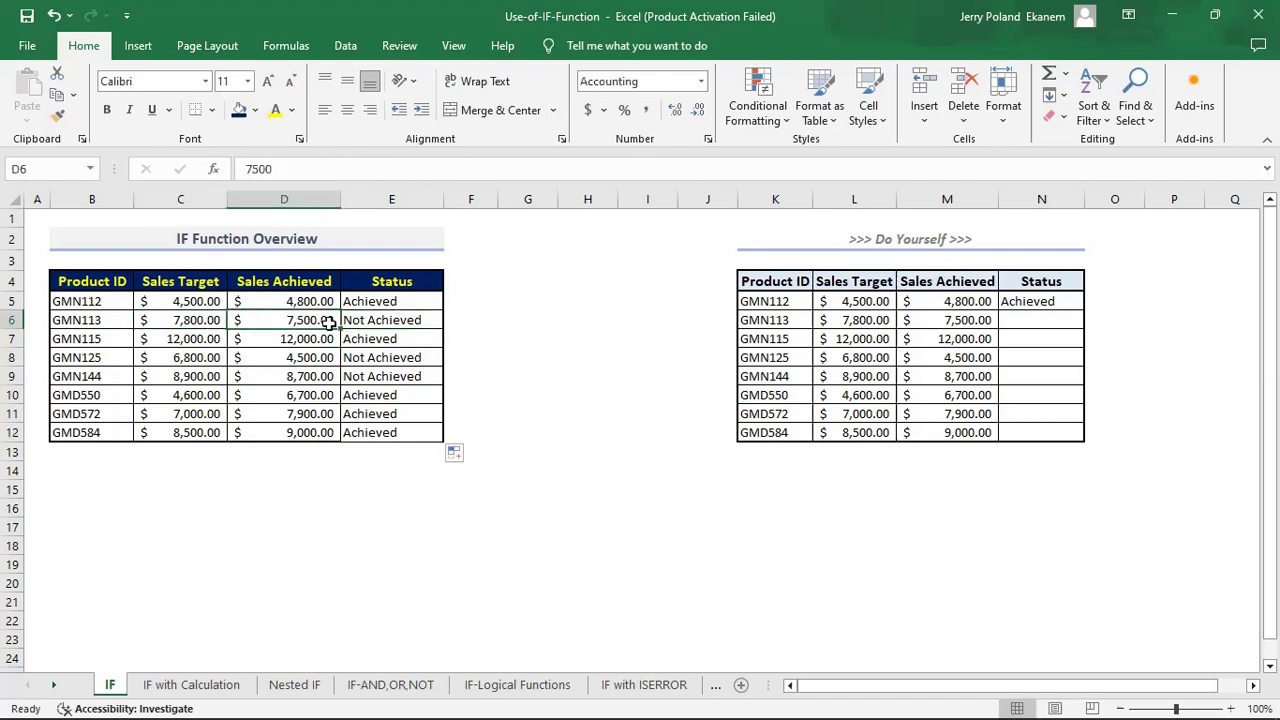
pyautogui.click(407, 338)
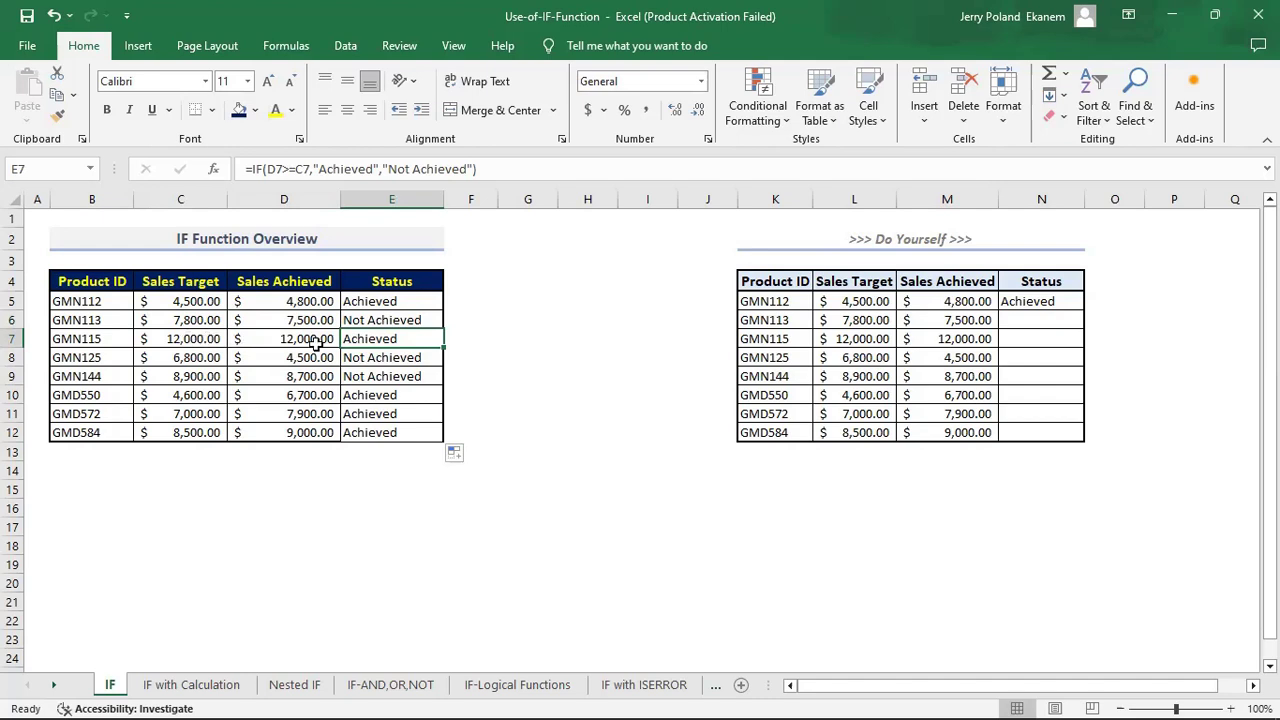
pyautogui.click(177, 341)
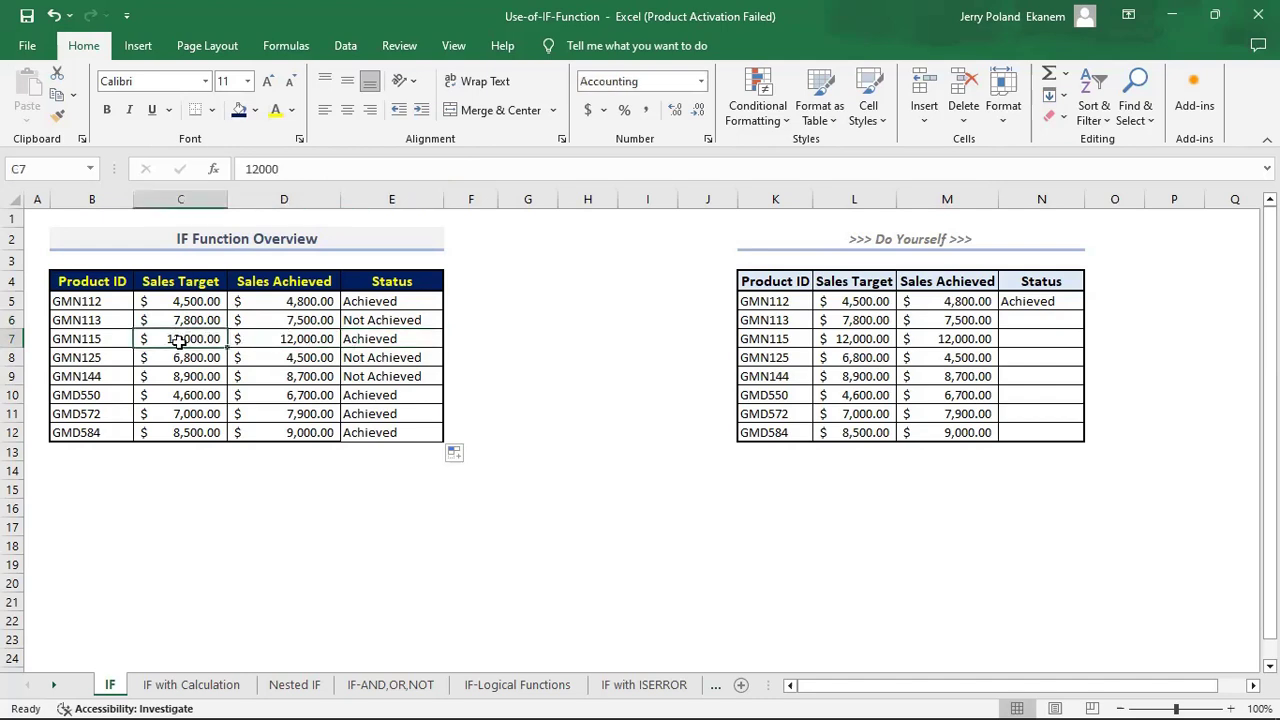
pyautogui.click(287, 341)
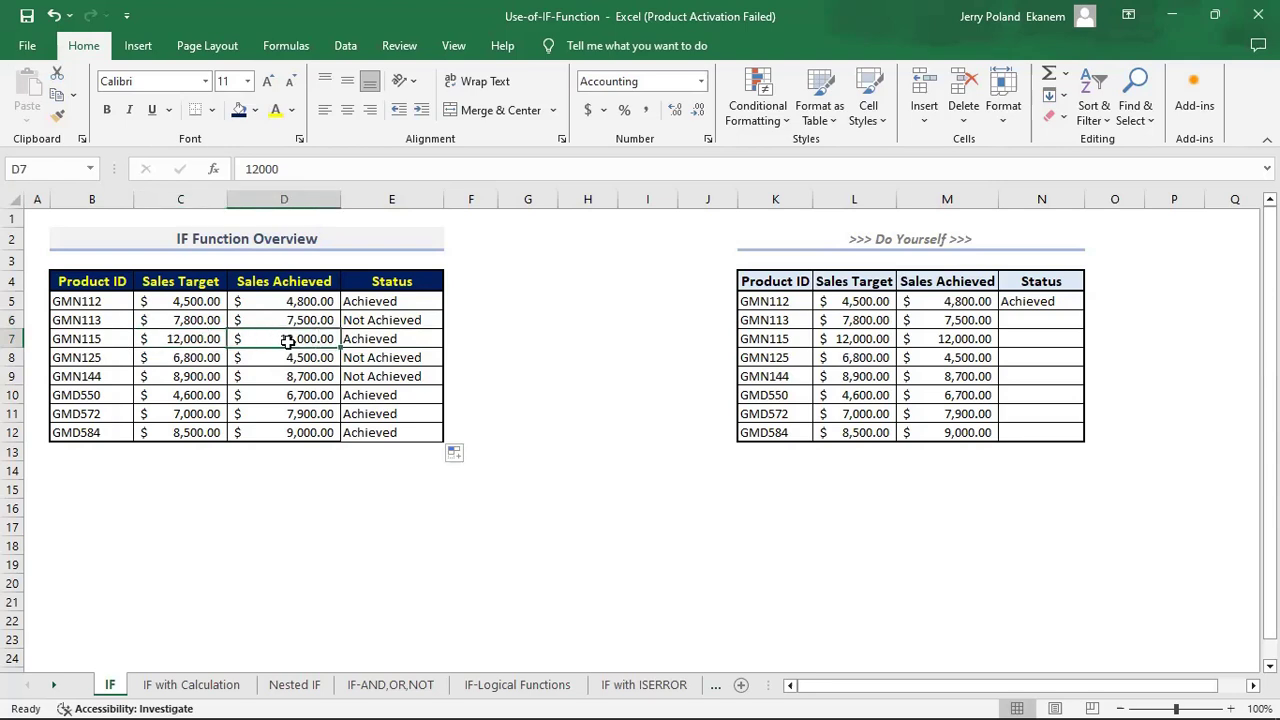
pyautogui.click(382, 335)
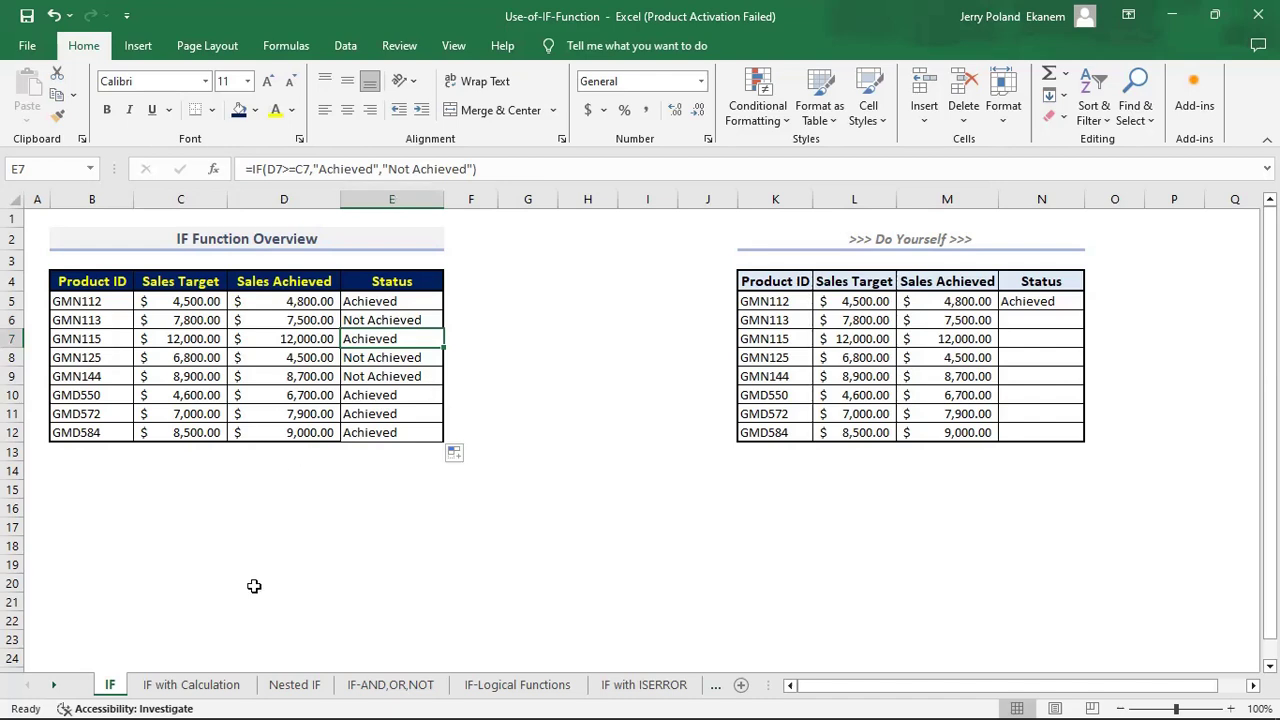
# - Open the IF with Calculation sheet and examine its sales target, Sales Achieved column and salary cell C15
pyautogui.click(191, 685)
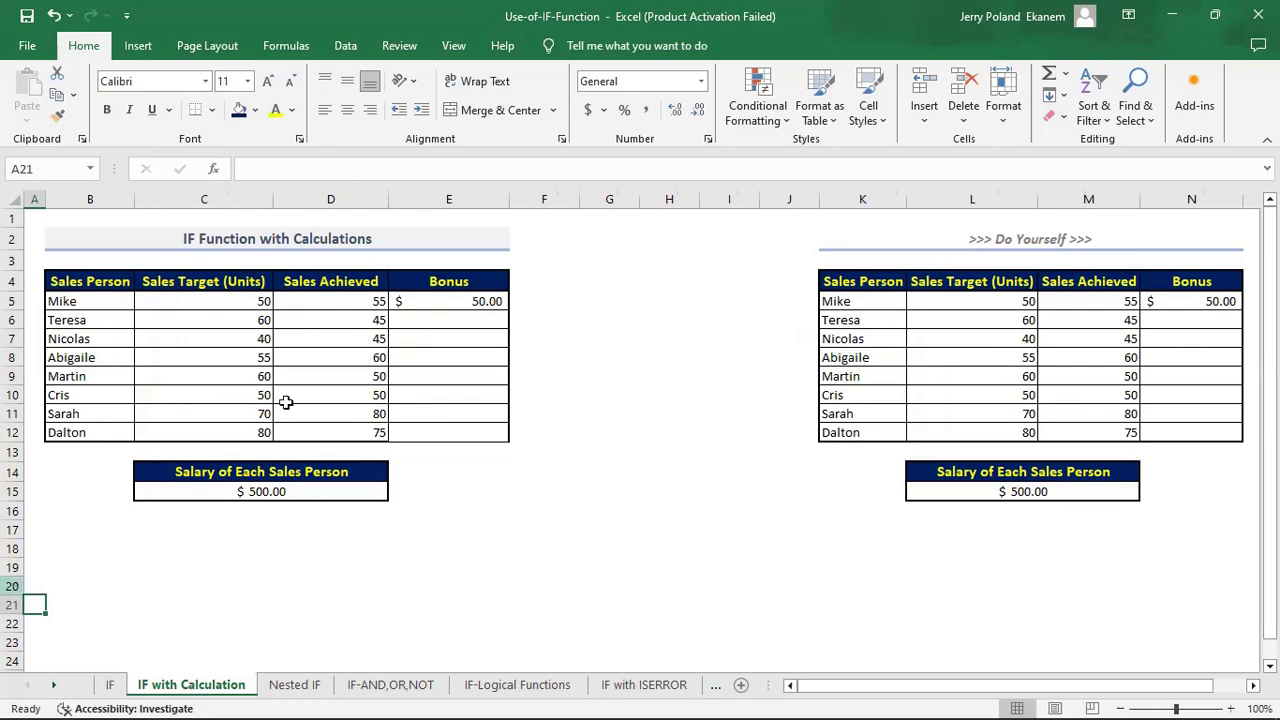
pyautogui.click(190, 368)
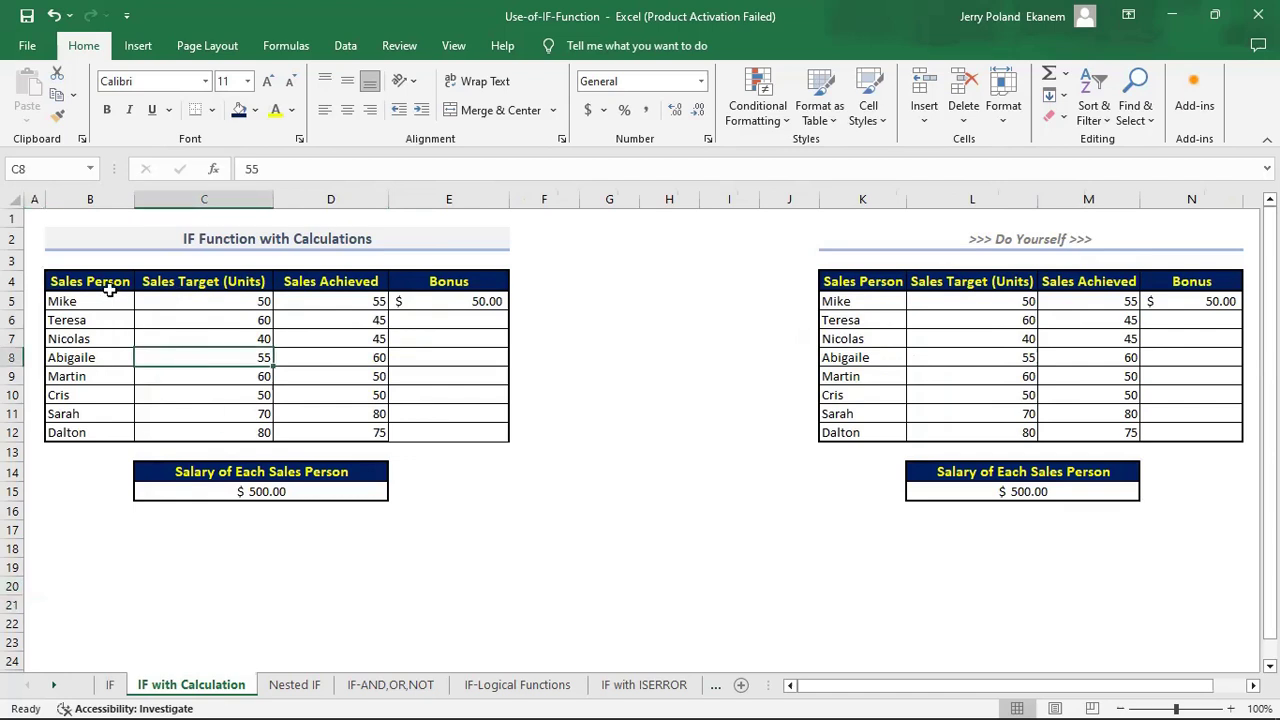
pyautogui.click(335, 277)
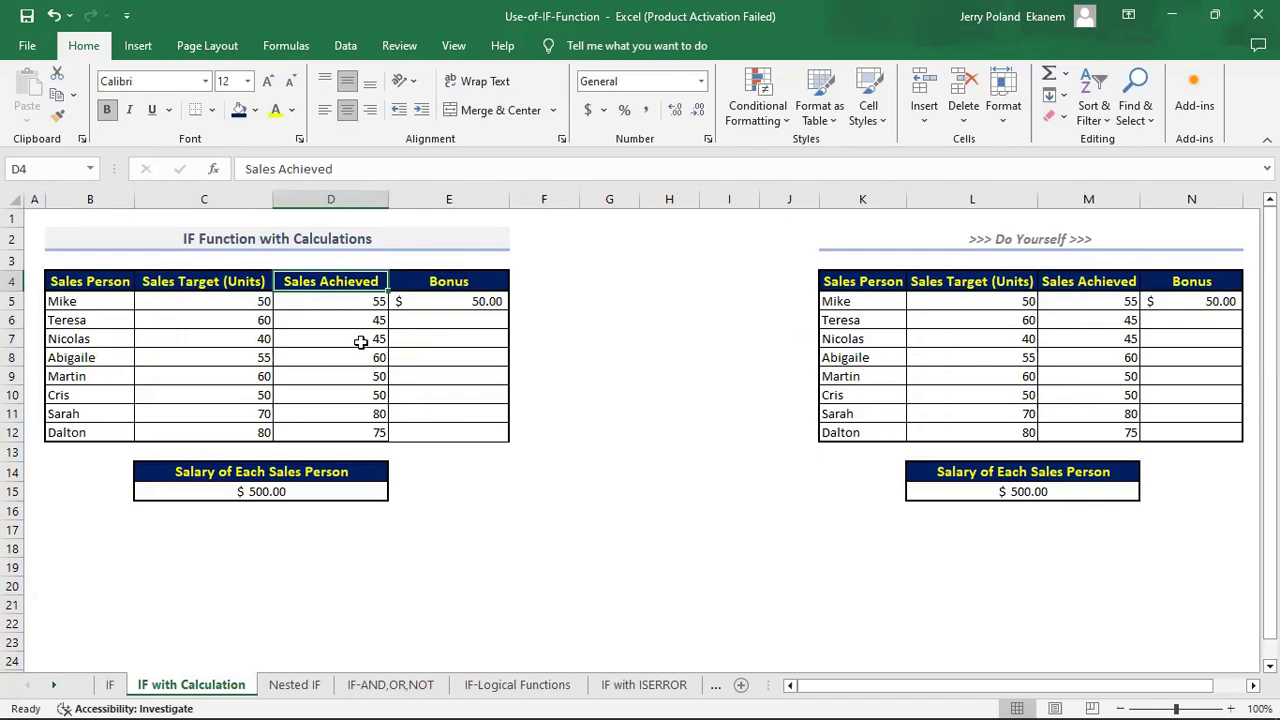
pyautogui.click(286, 492)
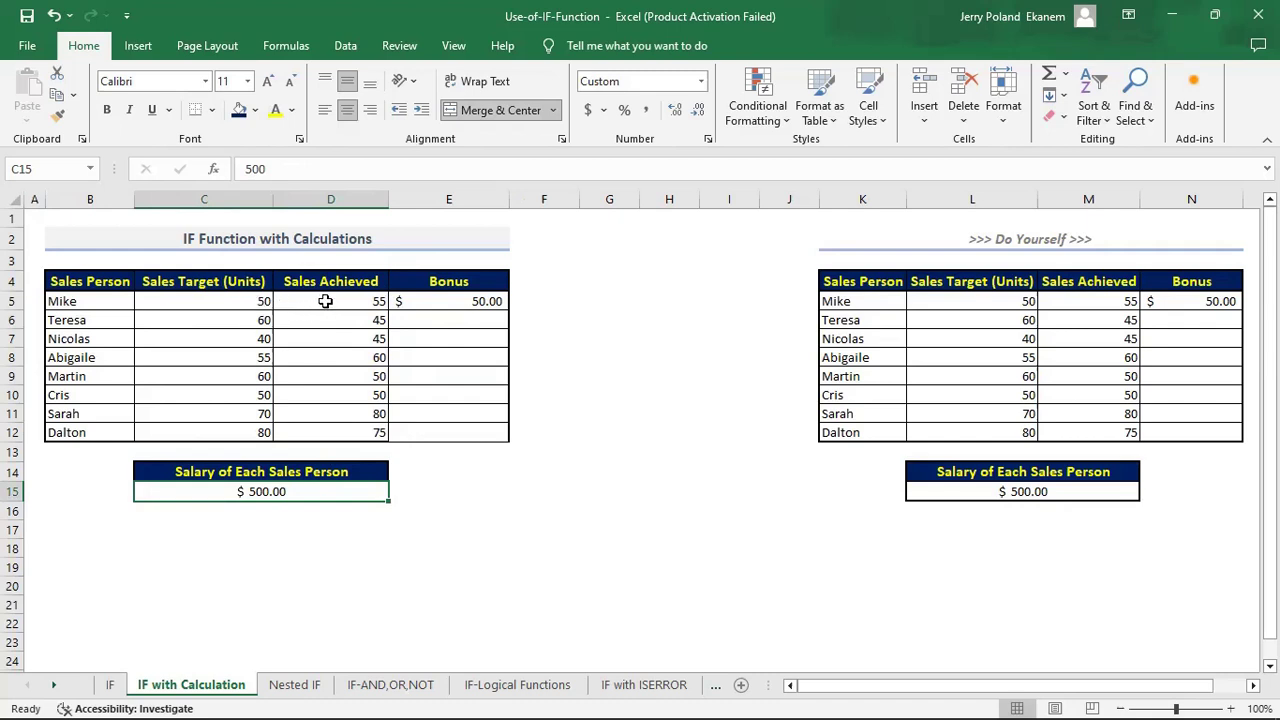
# - Clear the existing Bonus formula for the first sales person in cell E5
pyautogui.click(452, 302)
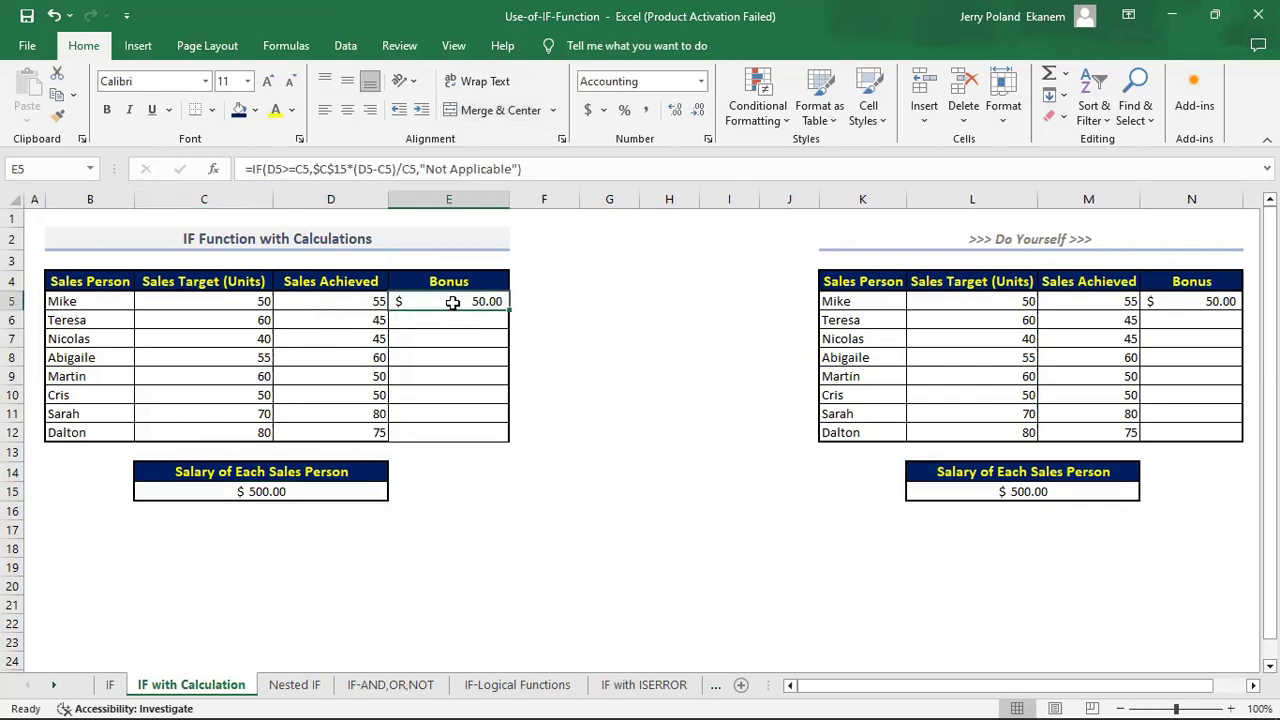
pyautogui.press('BackSpace')
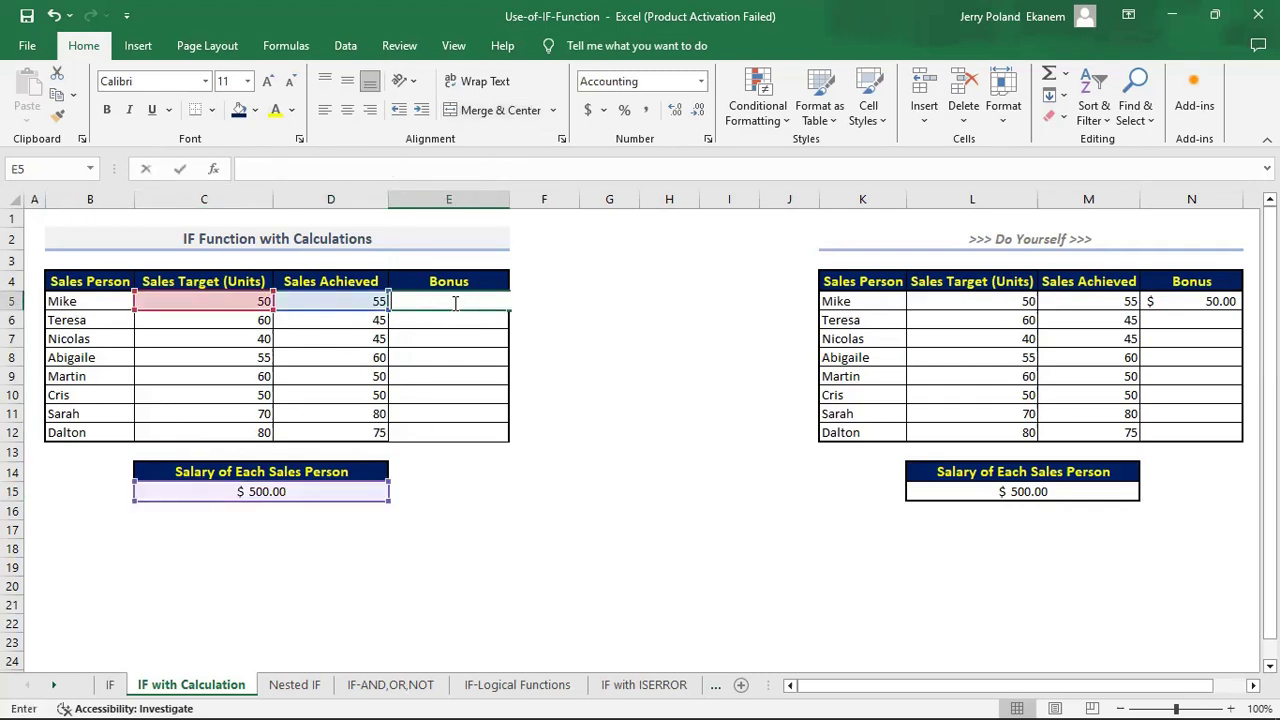
pyautogui.press('Return')
# - Begin an IF formula in Bonus cell E5 with the logical test D5>=C5
pyautogui.click(452, 302)
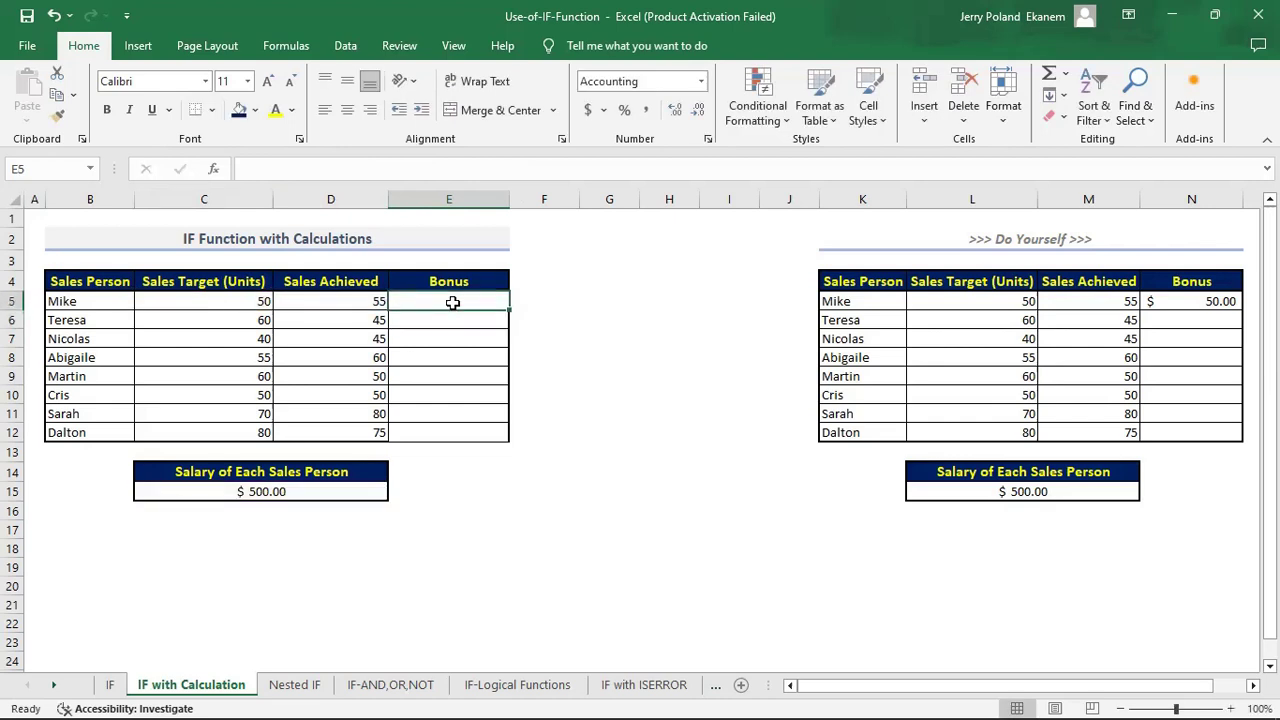
pyautogui.write('=')
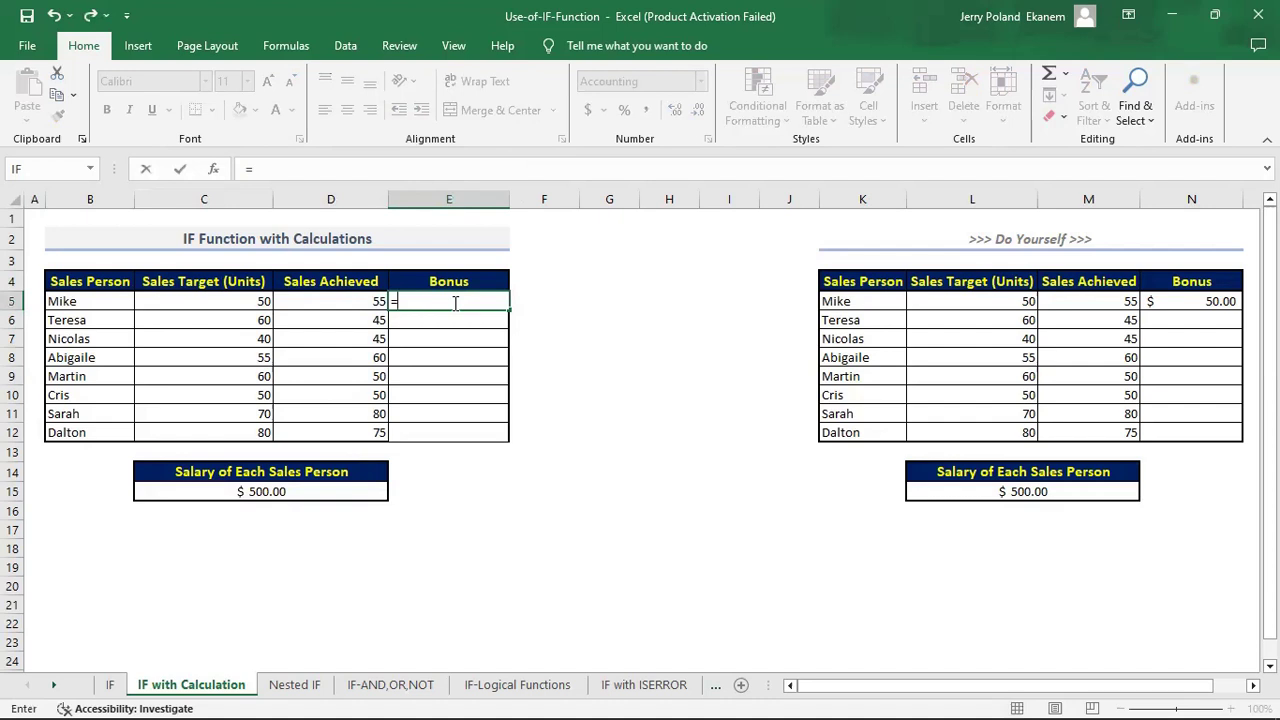
pyautogui.write('if')
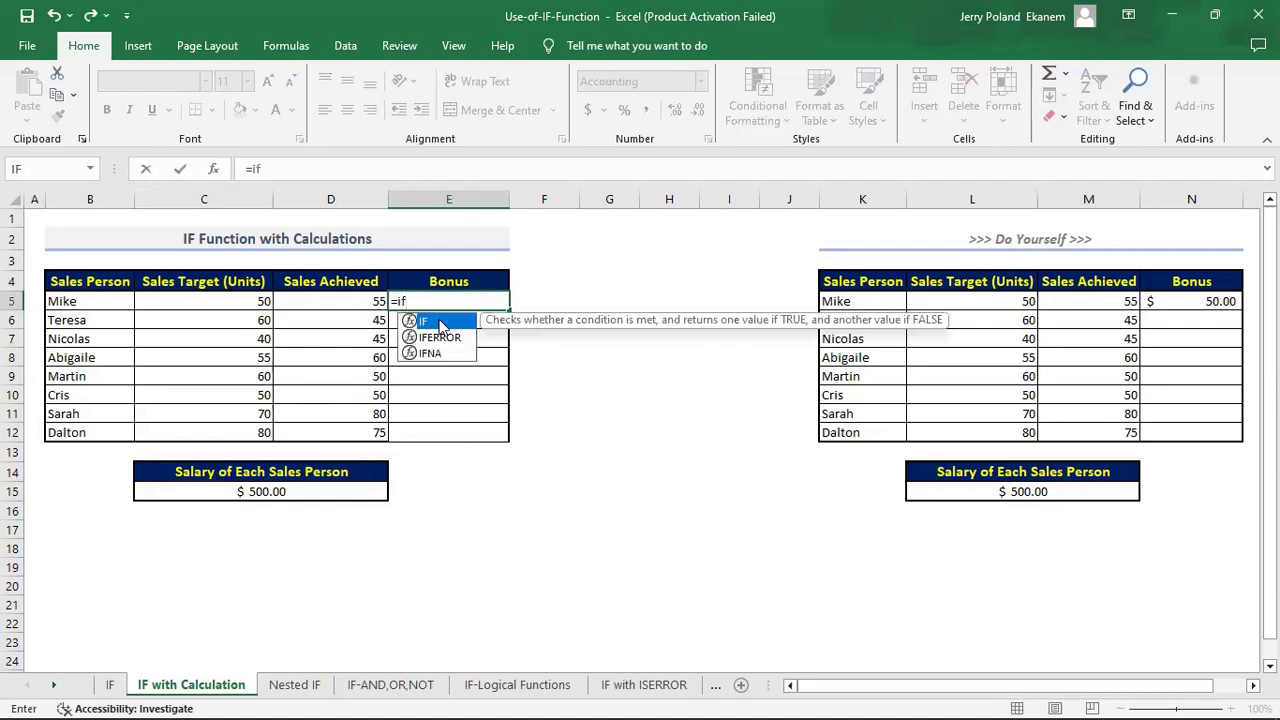
pyautogui.doubleClick(440, 322)
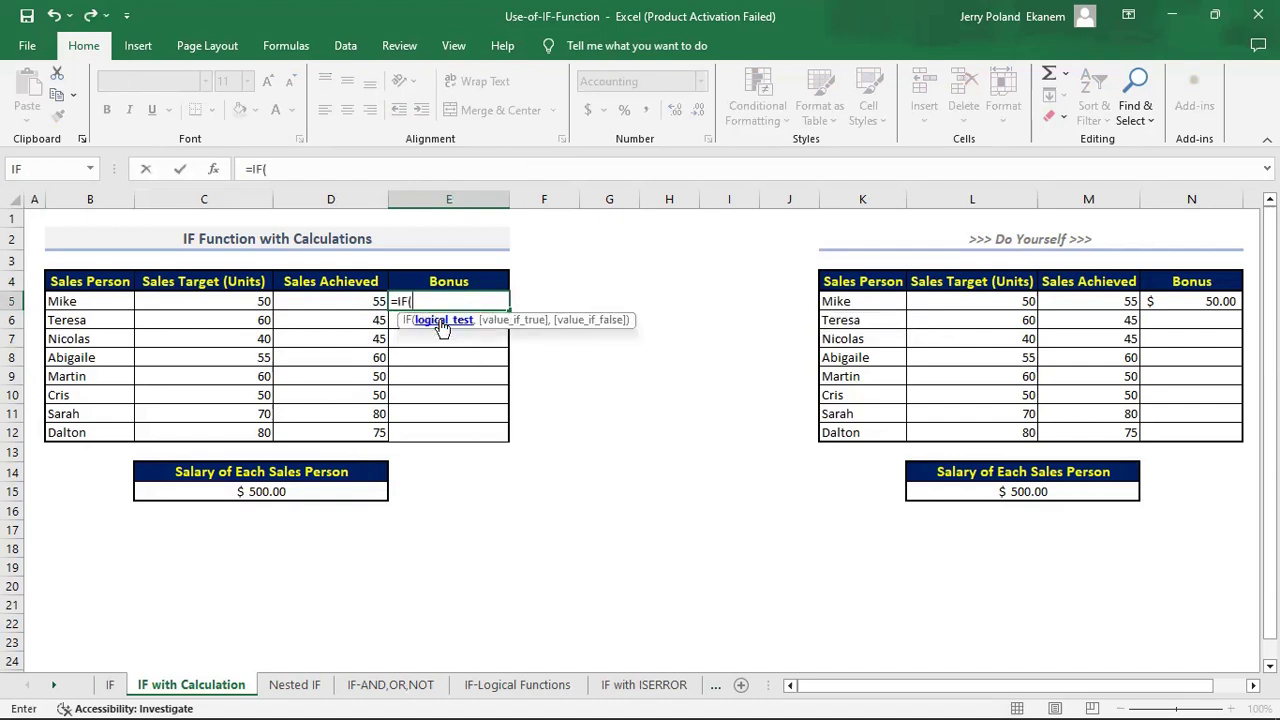
pyautogui.click(338, 301)
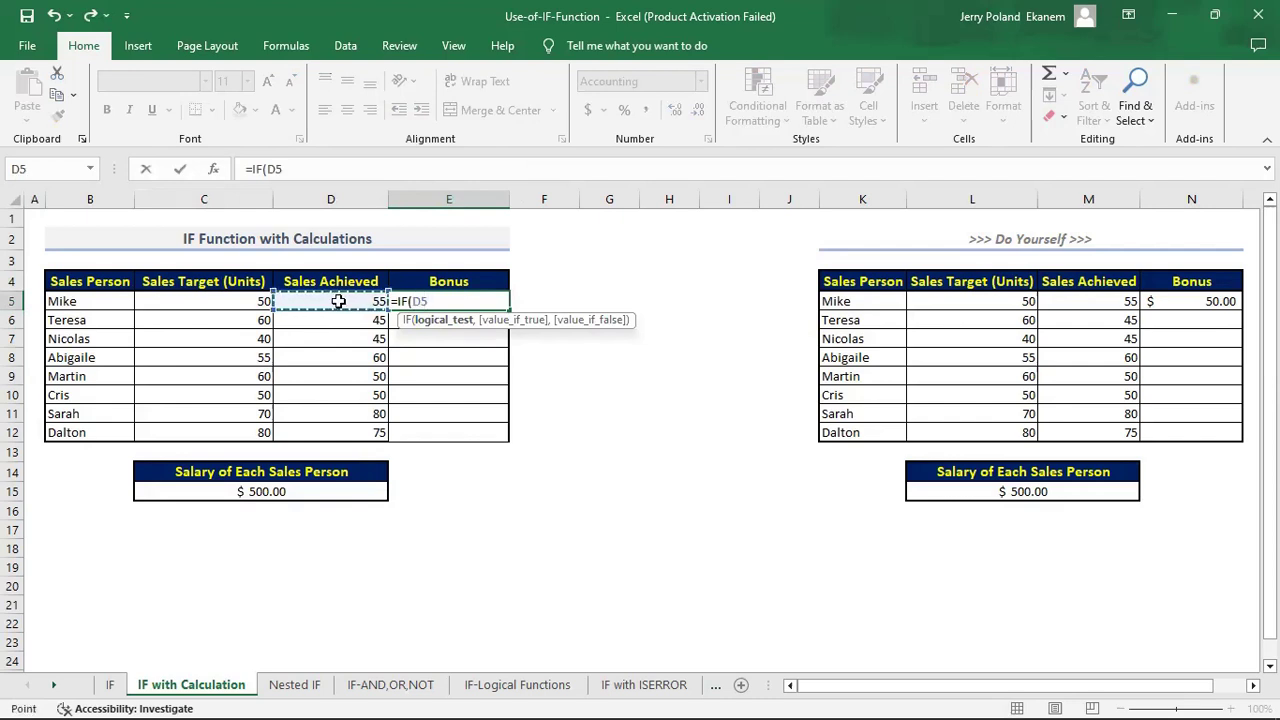
pyautogui.write('>=')
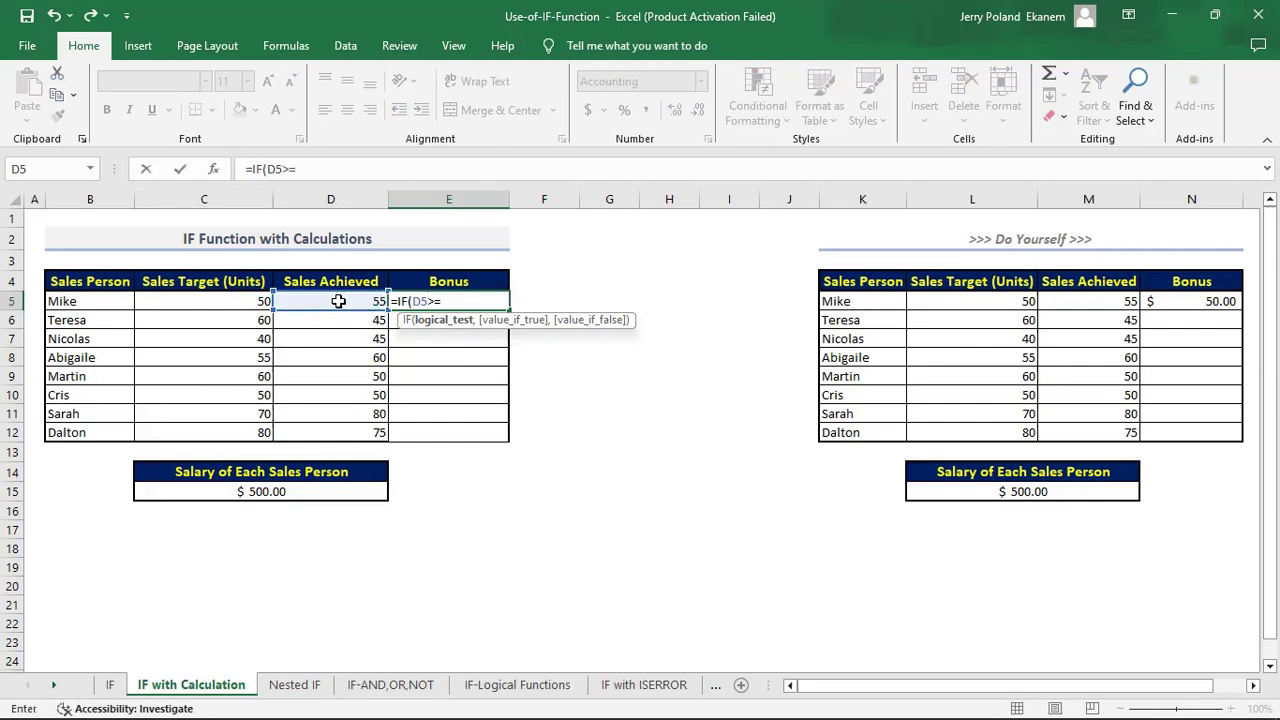
pyautogui.click(197, 306)
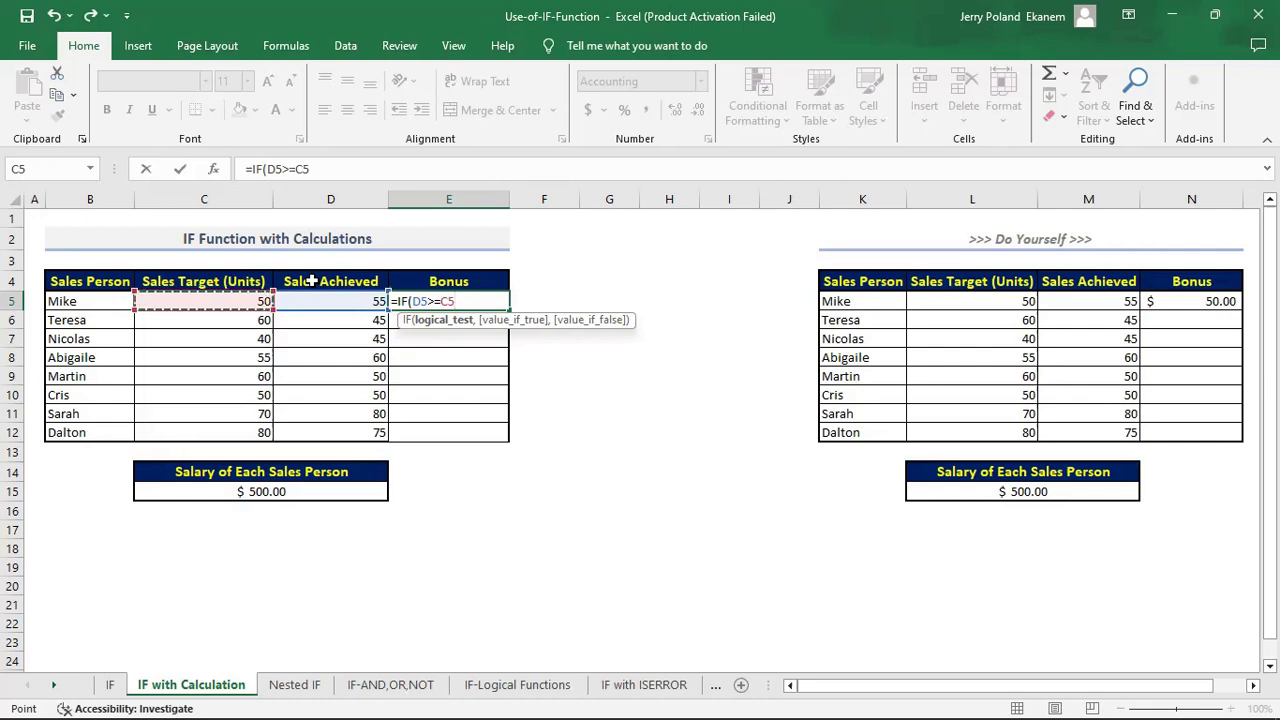
pyautogui.write(',')
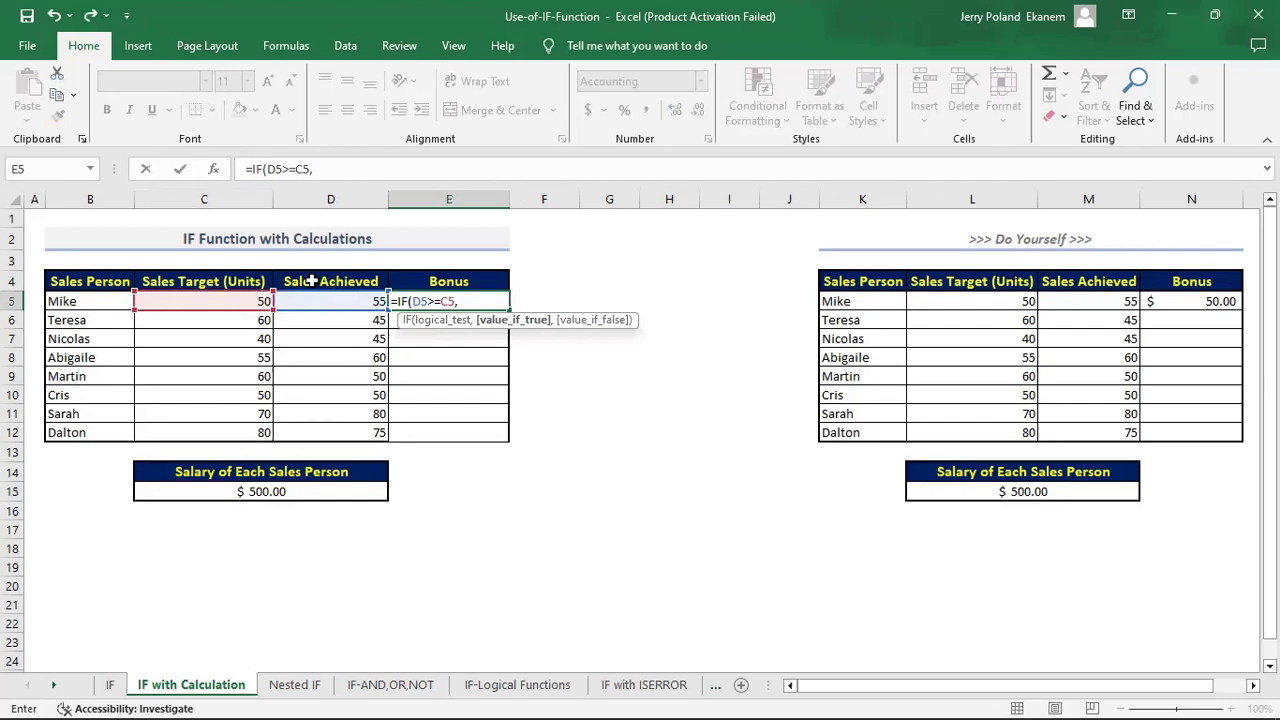
# - Add $C$15*(D5-C5)/D5 as the value-if-true argument of the Bonus formula, with the salary reference made absolute
pyautogui.click(282, 495)
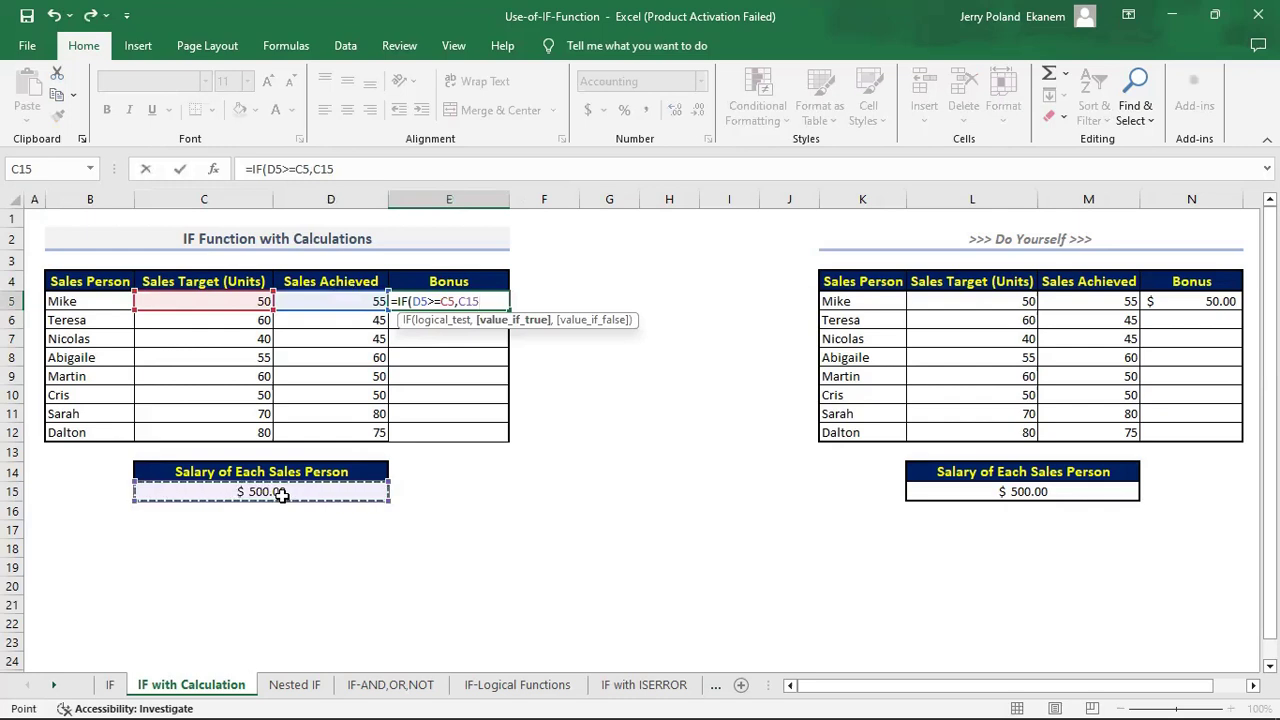
pyautogui.press('F4')
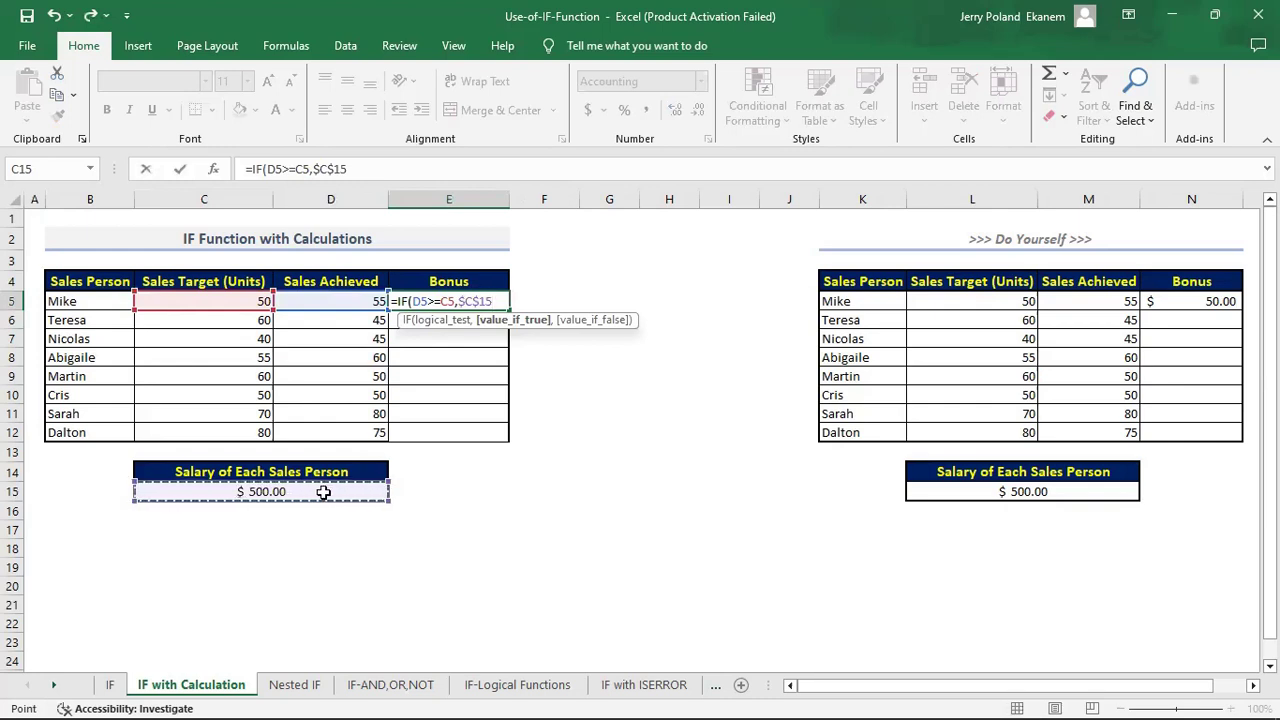
pyautogui.write('*')
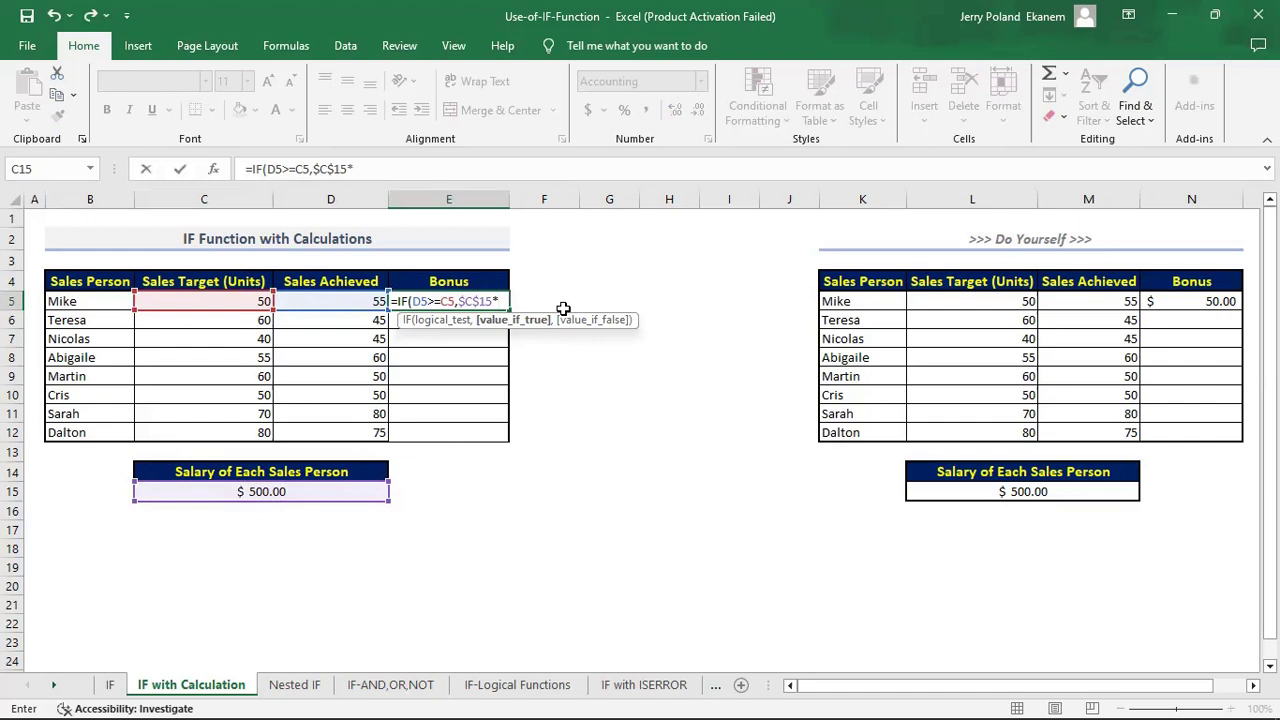
pyautogui.write('(')
pyautogui.click(353, 301)
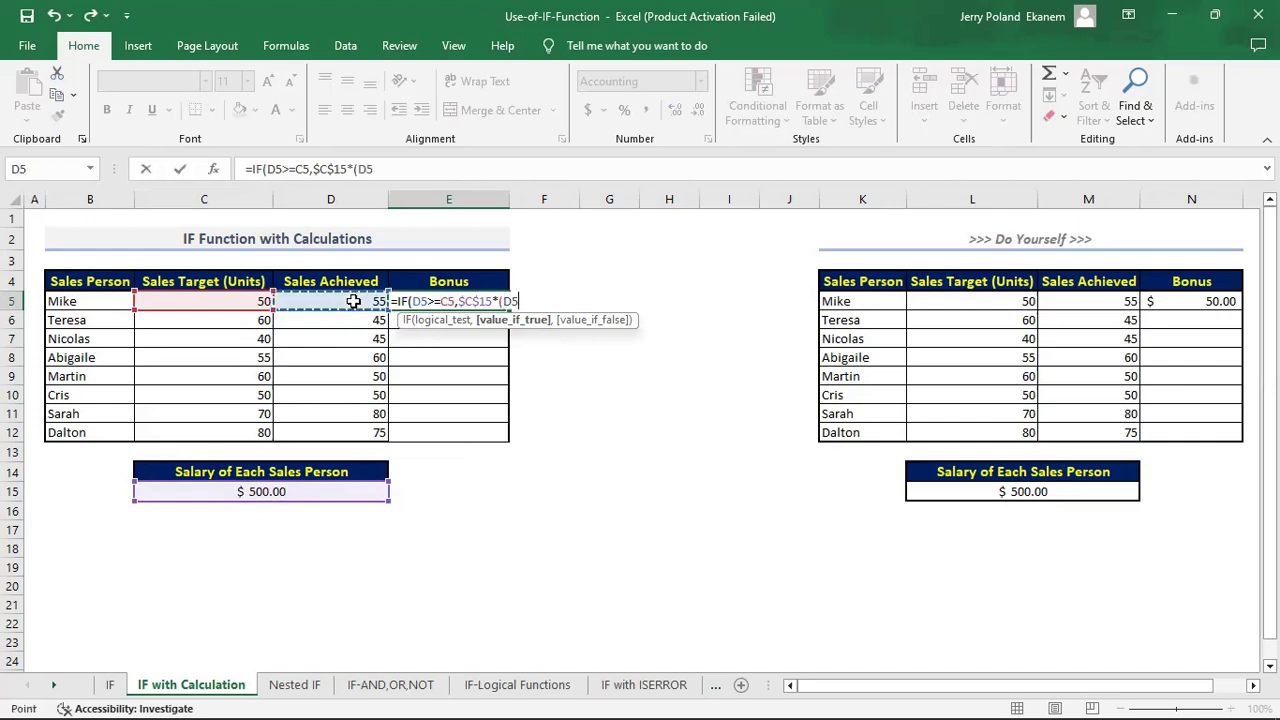
pyautogui.write('-')
pyautogui.click(218, 300)
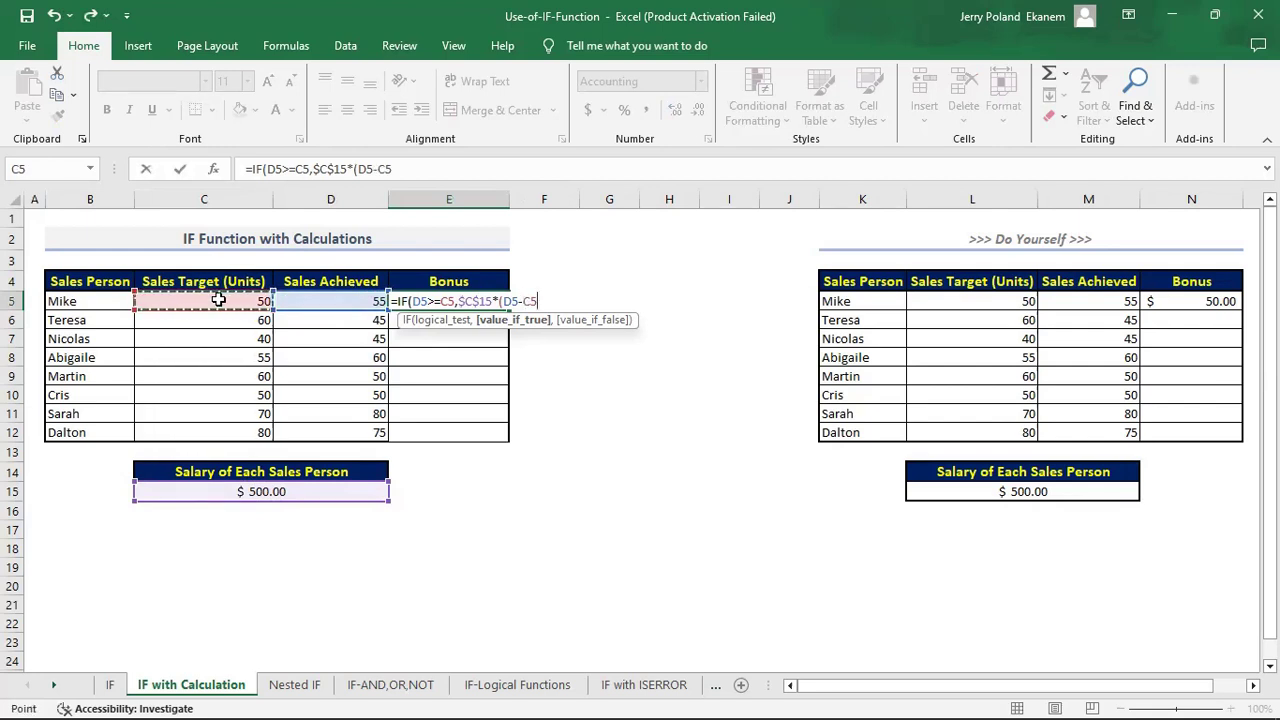
pyautogui.write(')/')
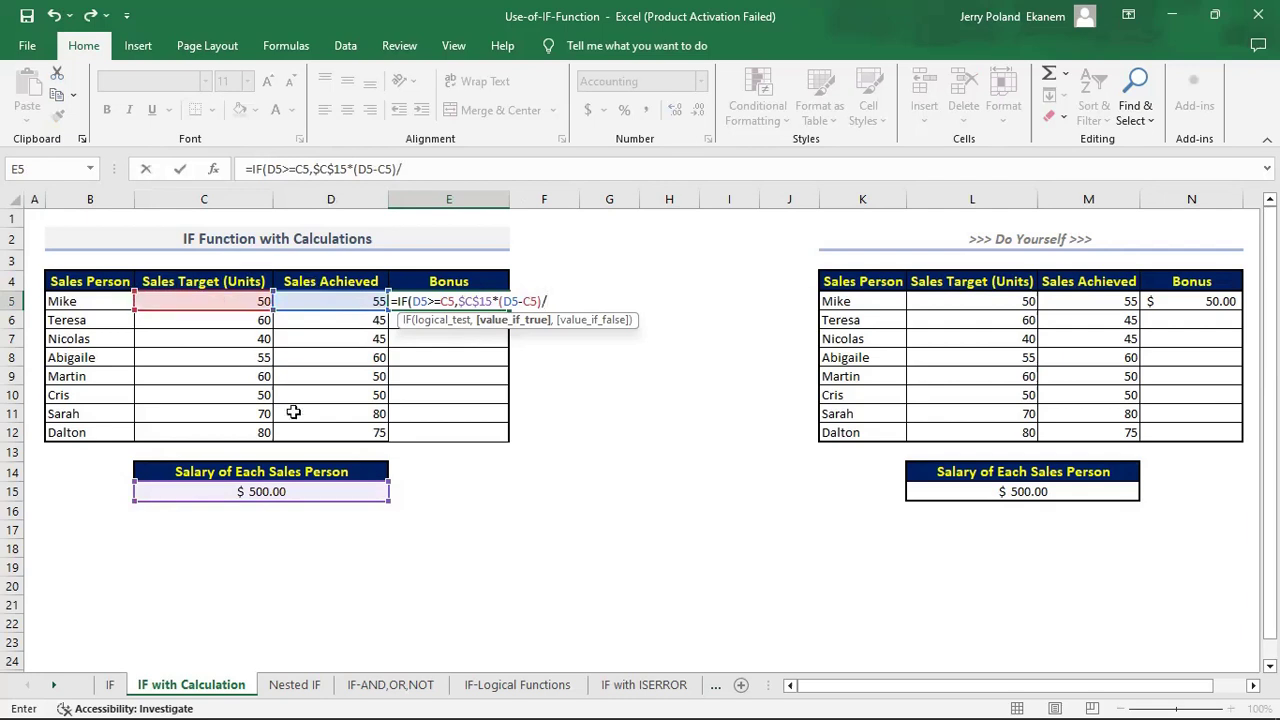
pyautogui.click(336, 301)
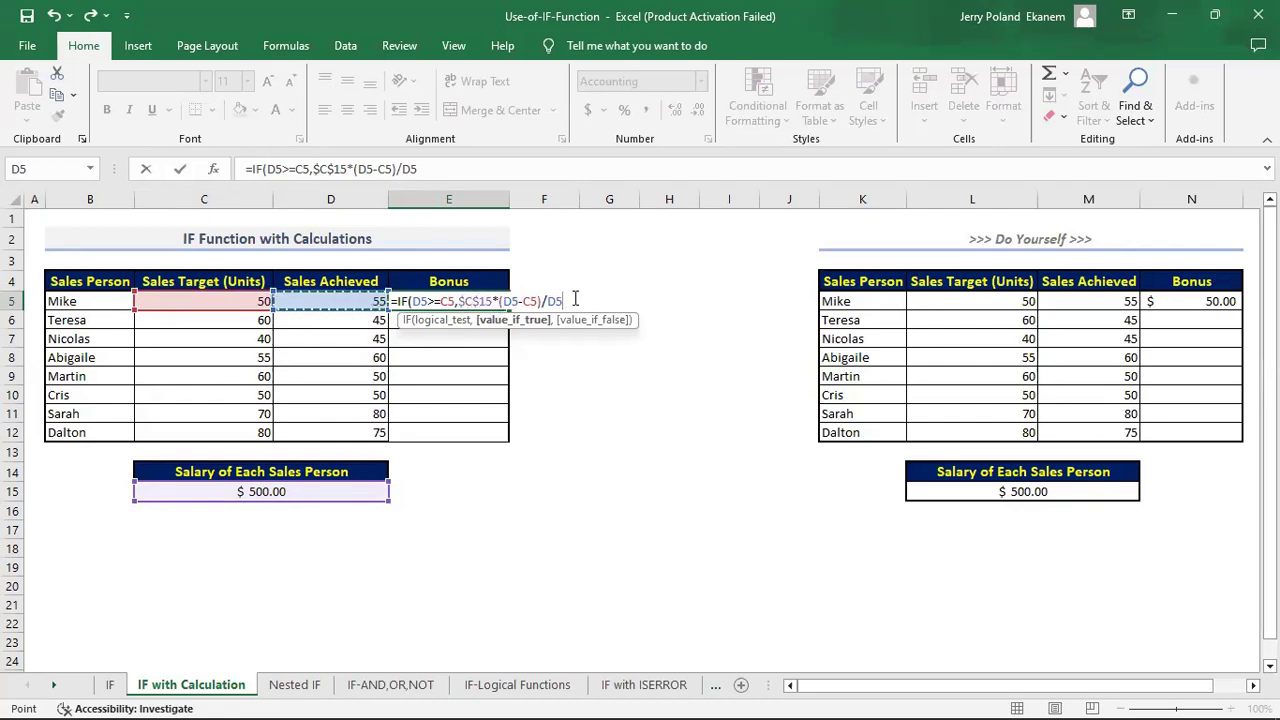
# - Complete the Bonus formula in E5 with "Not Application" as the value-if-false argument and keep the cell selected
pyautogui.write(',')
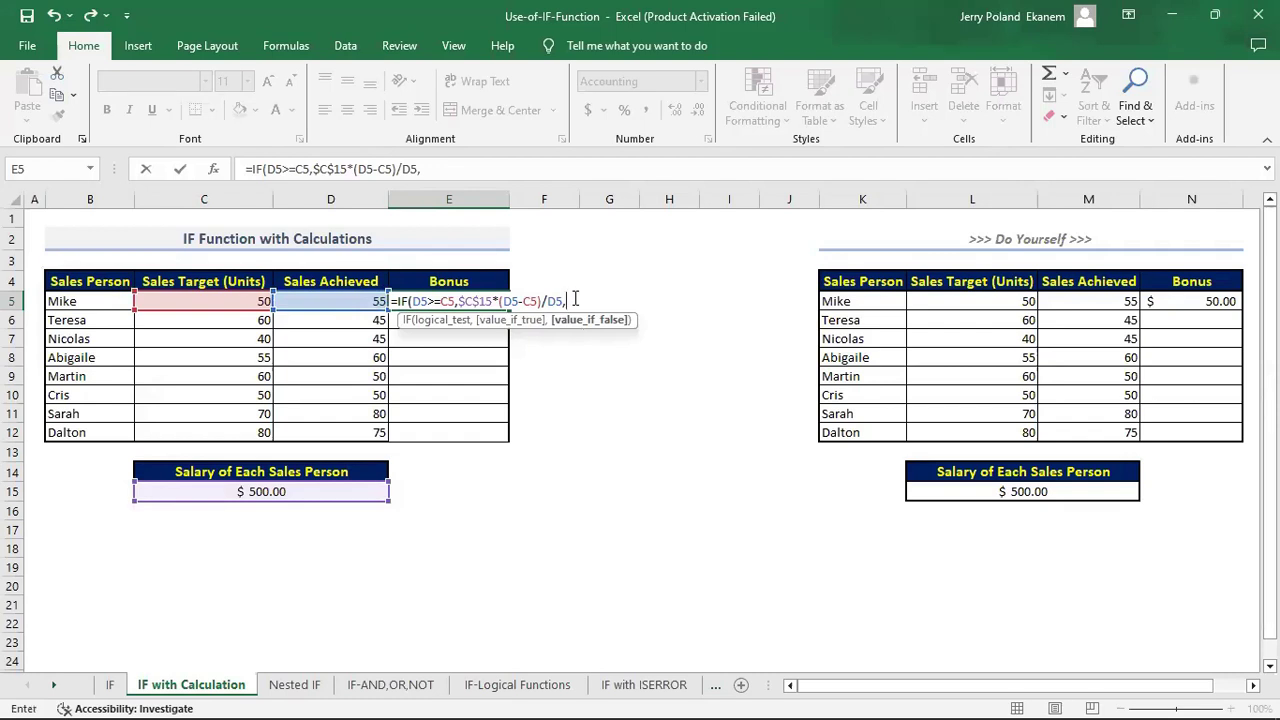
pyautogui.write('"Noy')
pyautogui.press('BackSpace')
pyautogui.write('t Applicatio')
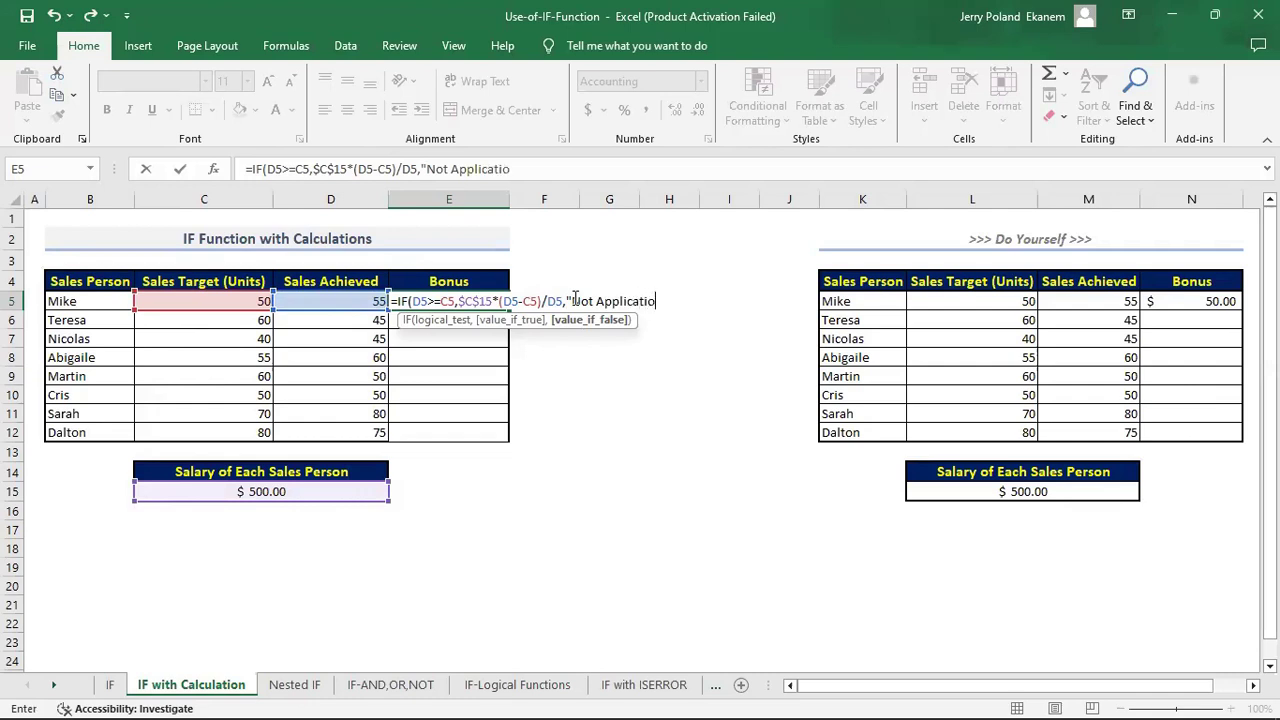
pyautogui.write('n")')
pyautogui.hotkey('ctrl', 'Return')
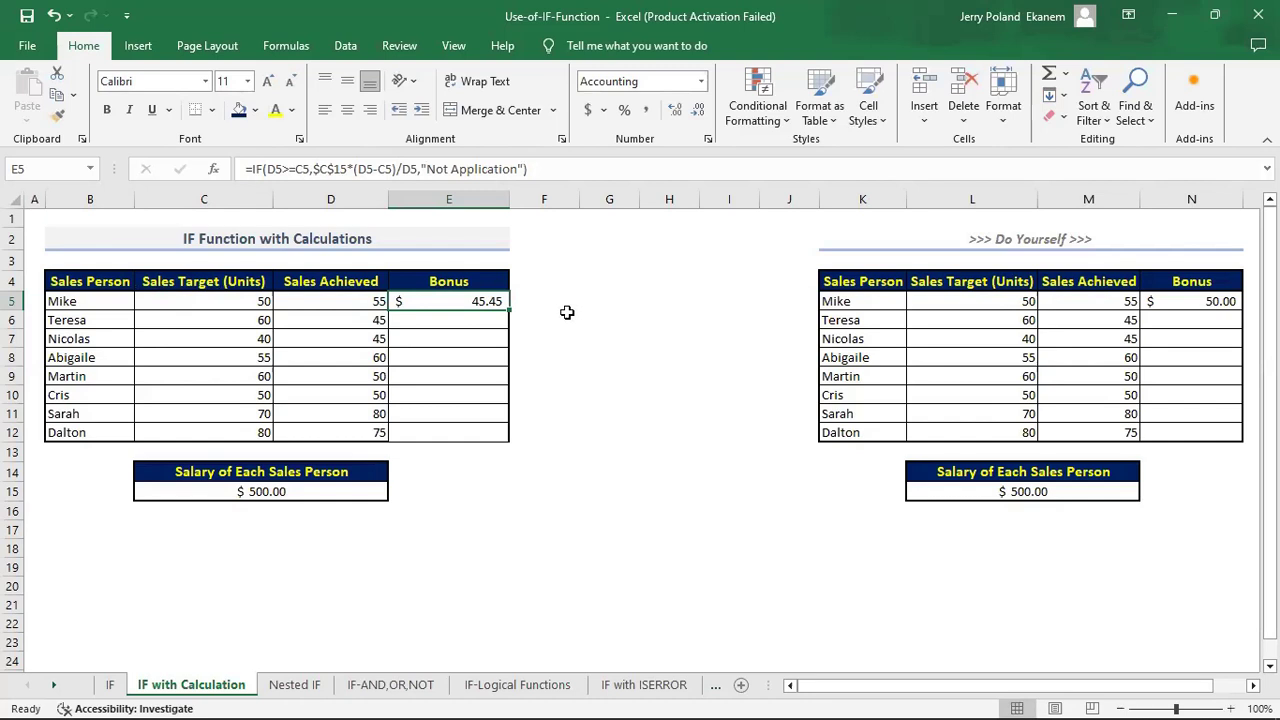
# - Fill the Bonus formula from E5 down through E12 and check row 6's bonus against its target and achieved sales
pyautogui.moveTo(510, 313); pyautogui.dragTo(527, 441)
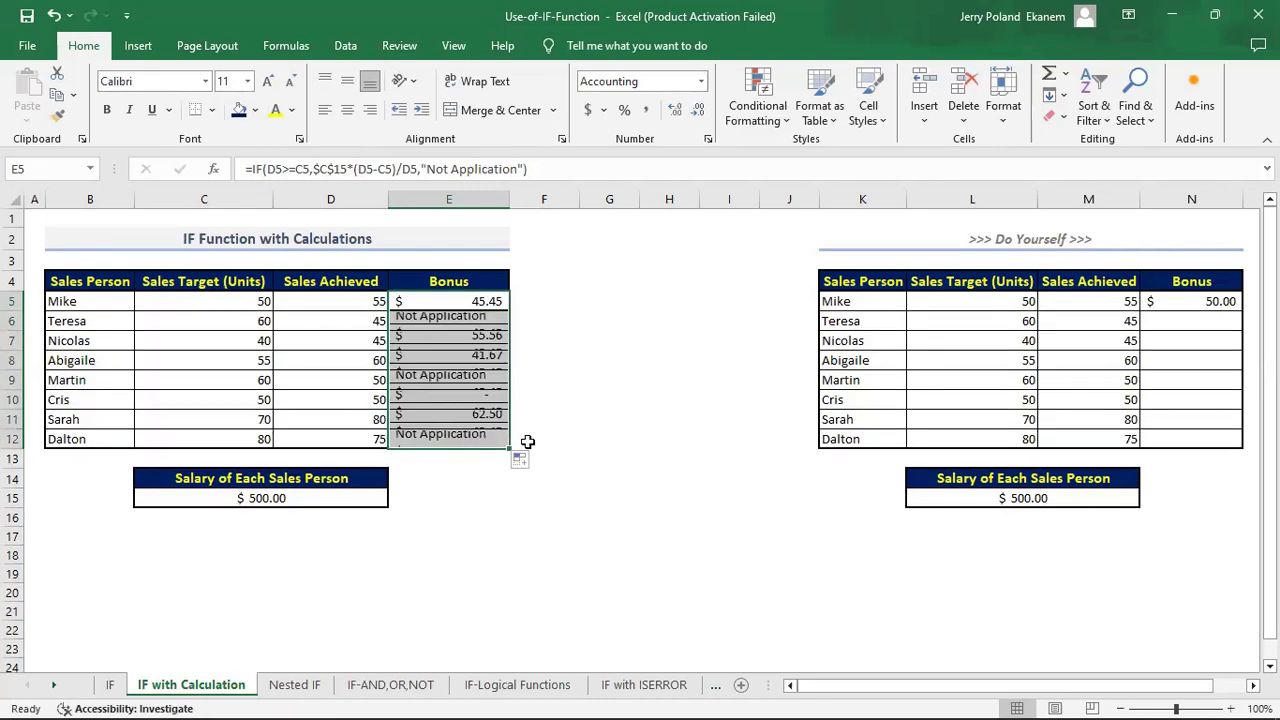
pyautogui.click(442, 324)
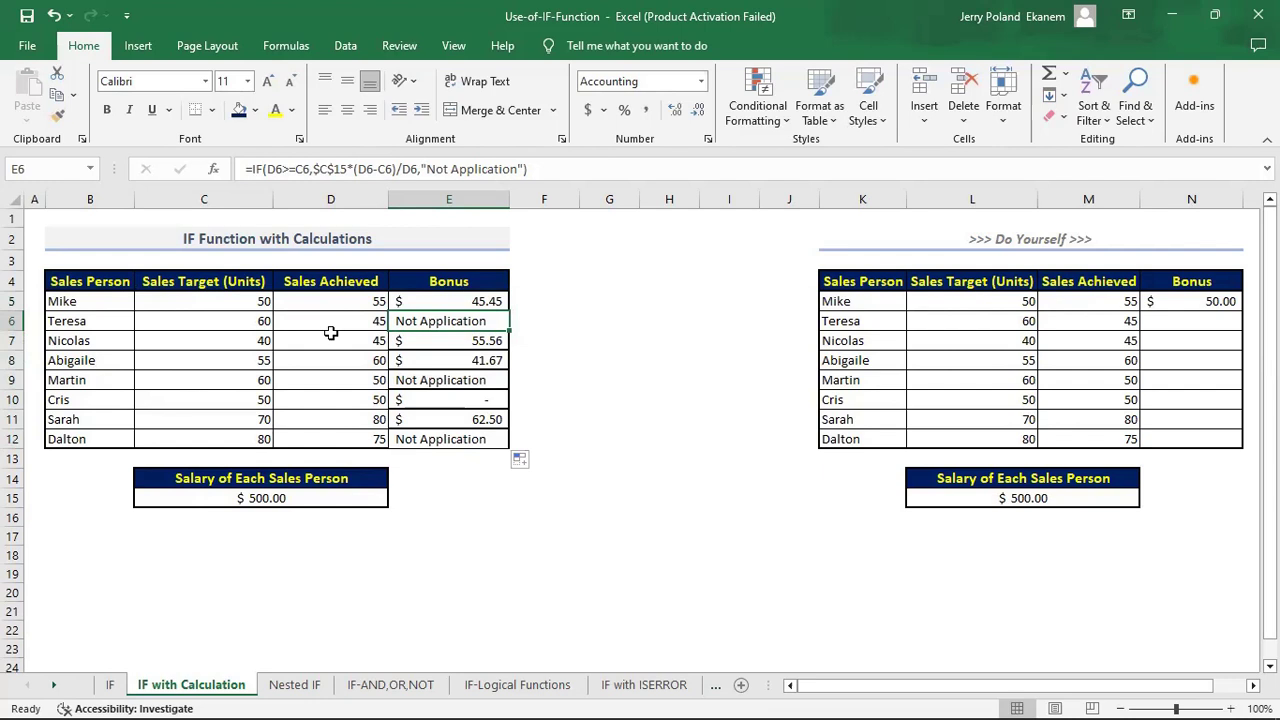
pyautogui.click(257, 322)
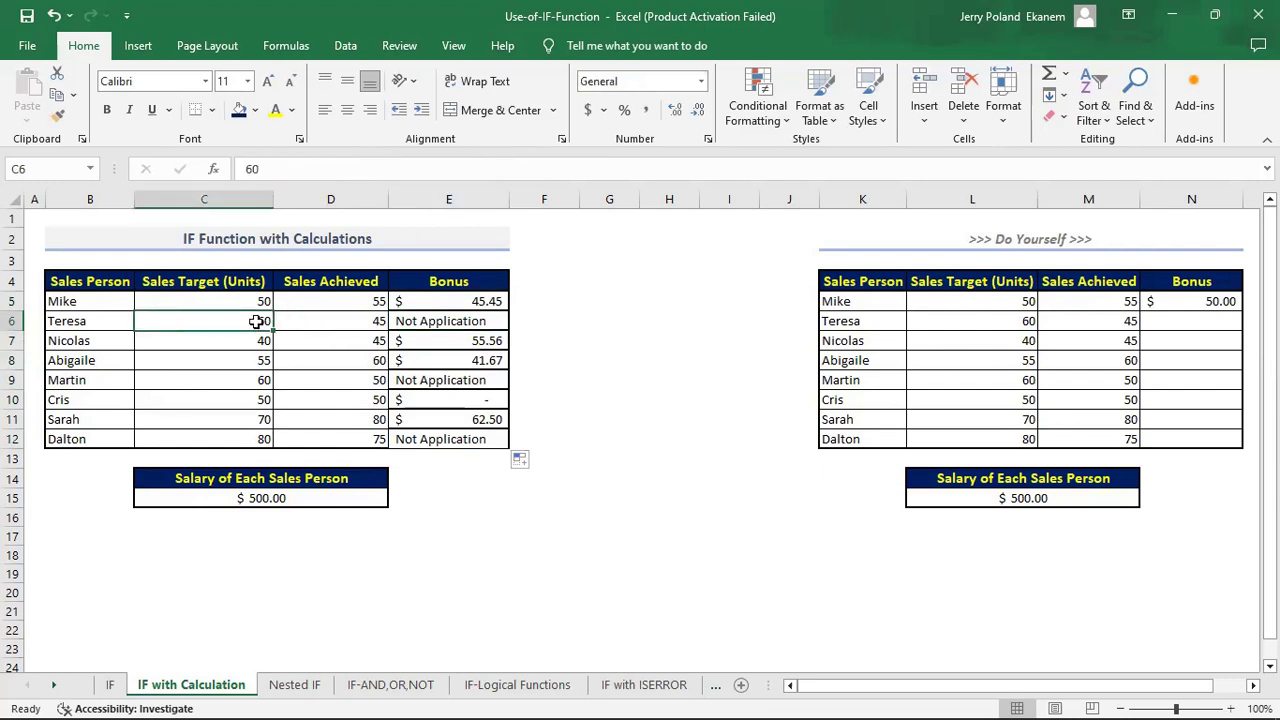
pyautogui.click(349, 323)
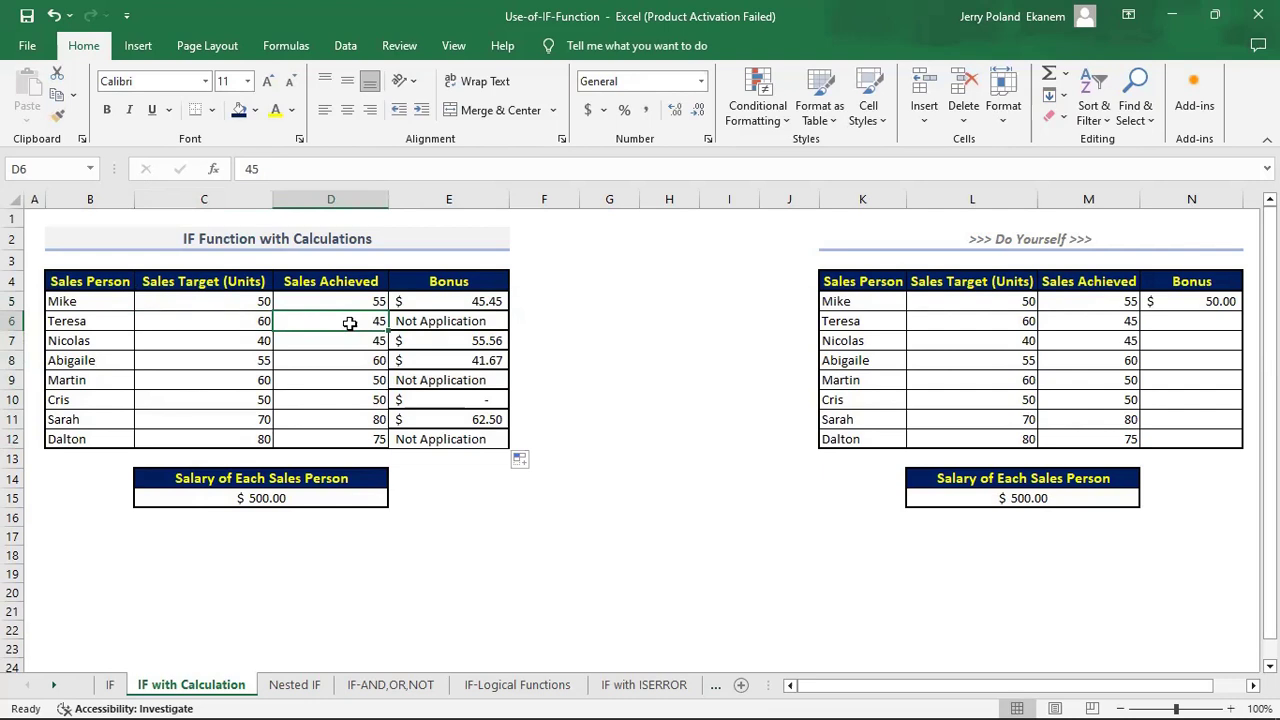
# - Review the copied Bonus formulas in cells E6 through E8
pyautogui.click(451, 321)
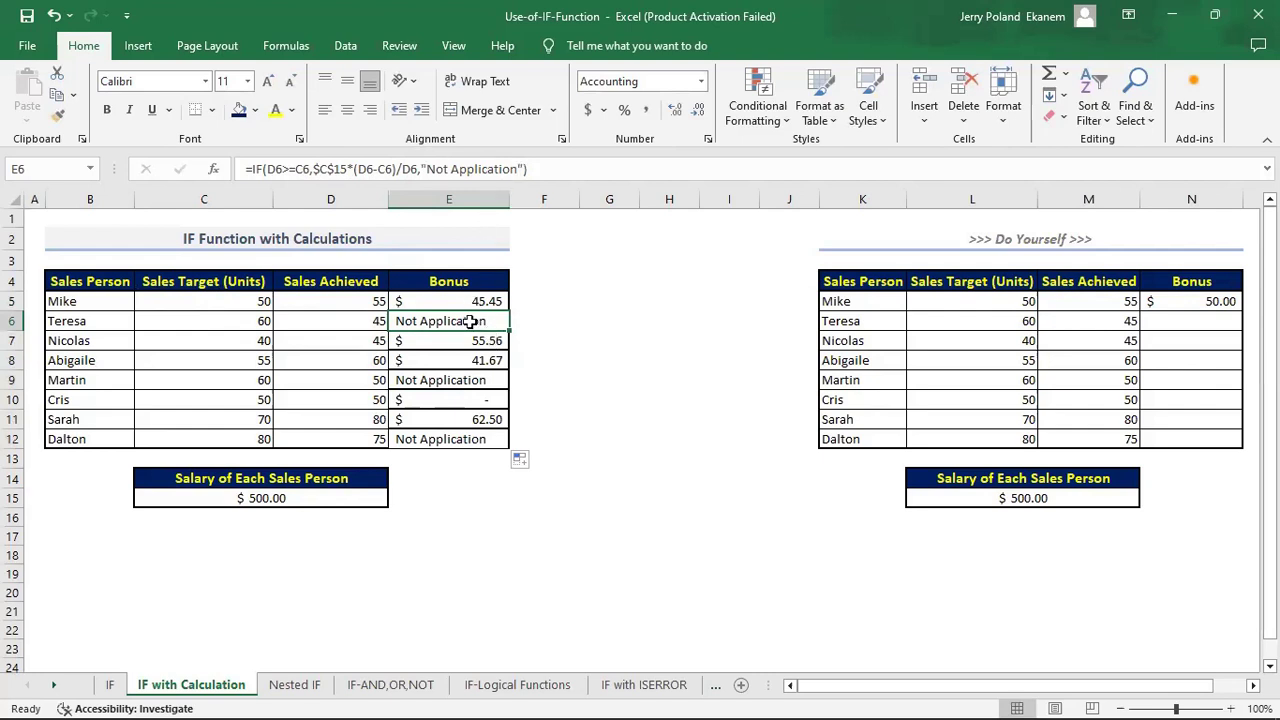
pyautogui.press('Down')
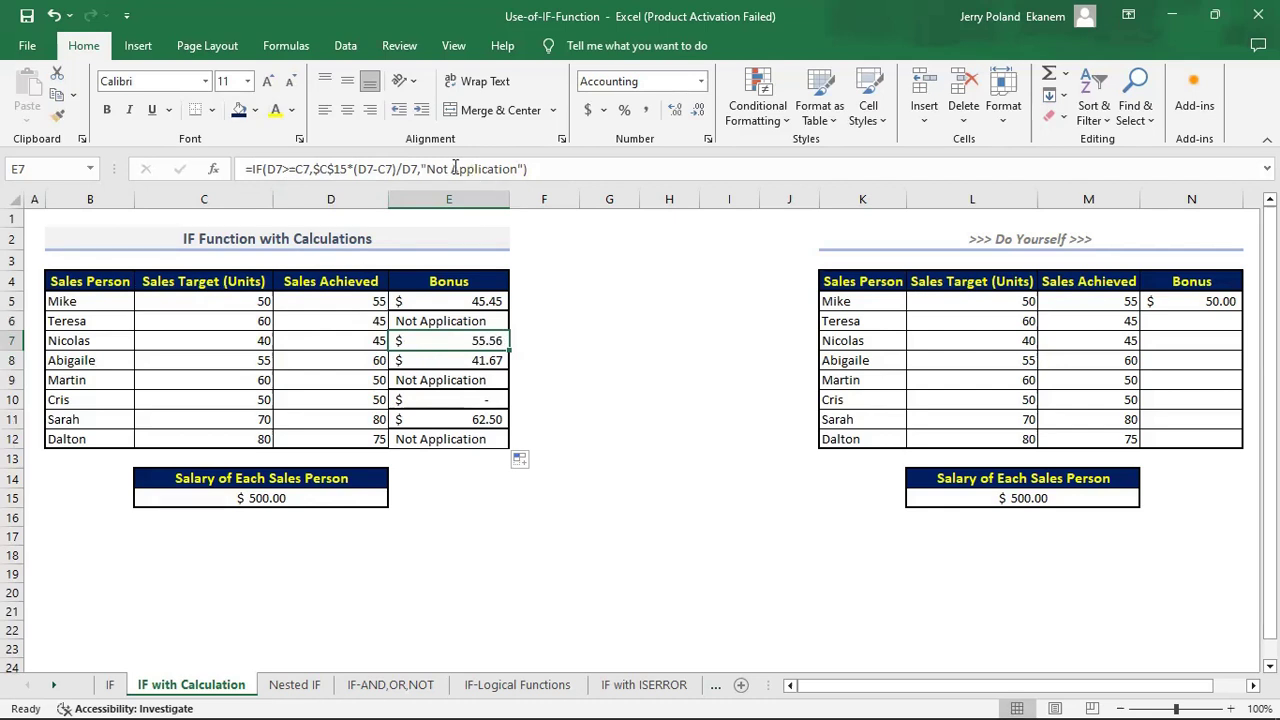
pyautogui.click(481, 358)
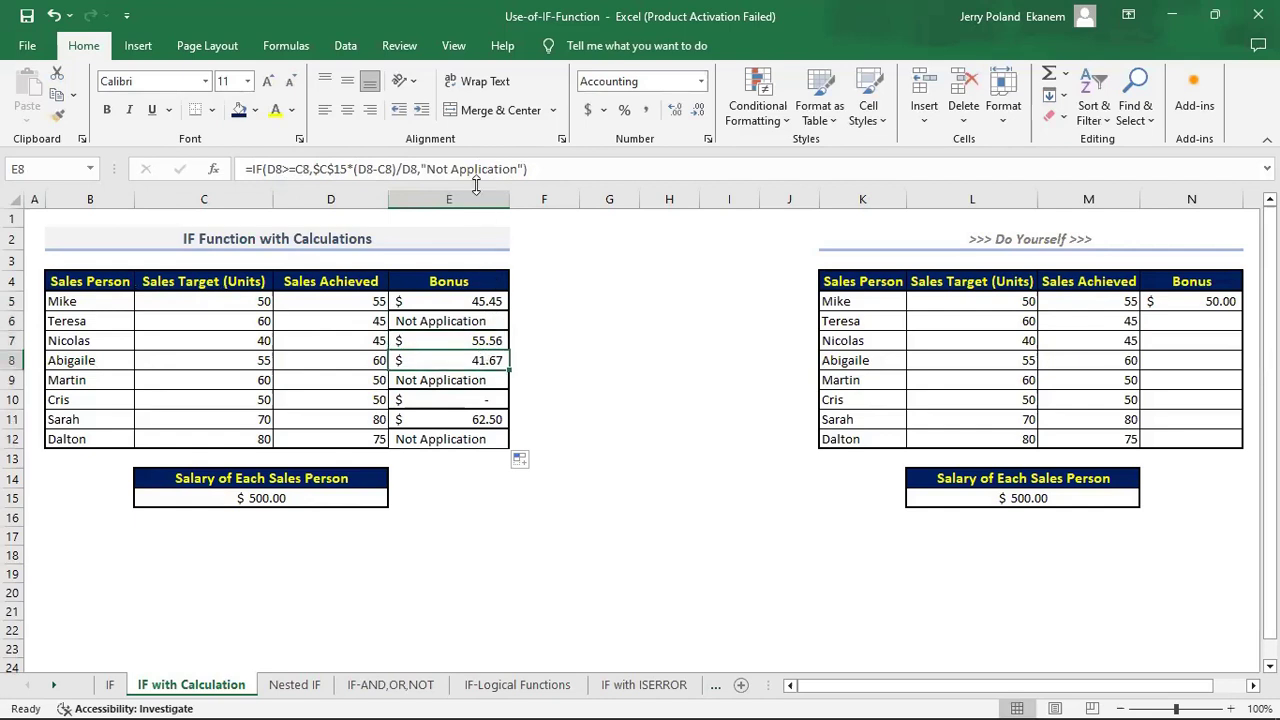
# - Correct the value-if-false text in the E5 Bonus formula to "Not Applicable"
pyautogui.click(483, 302)
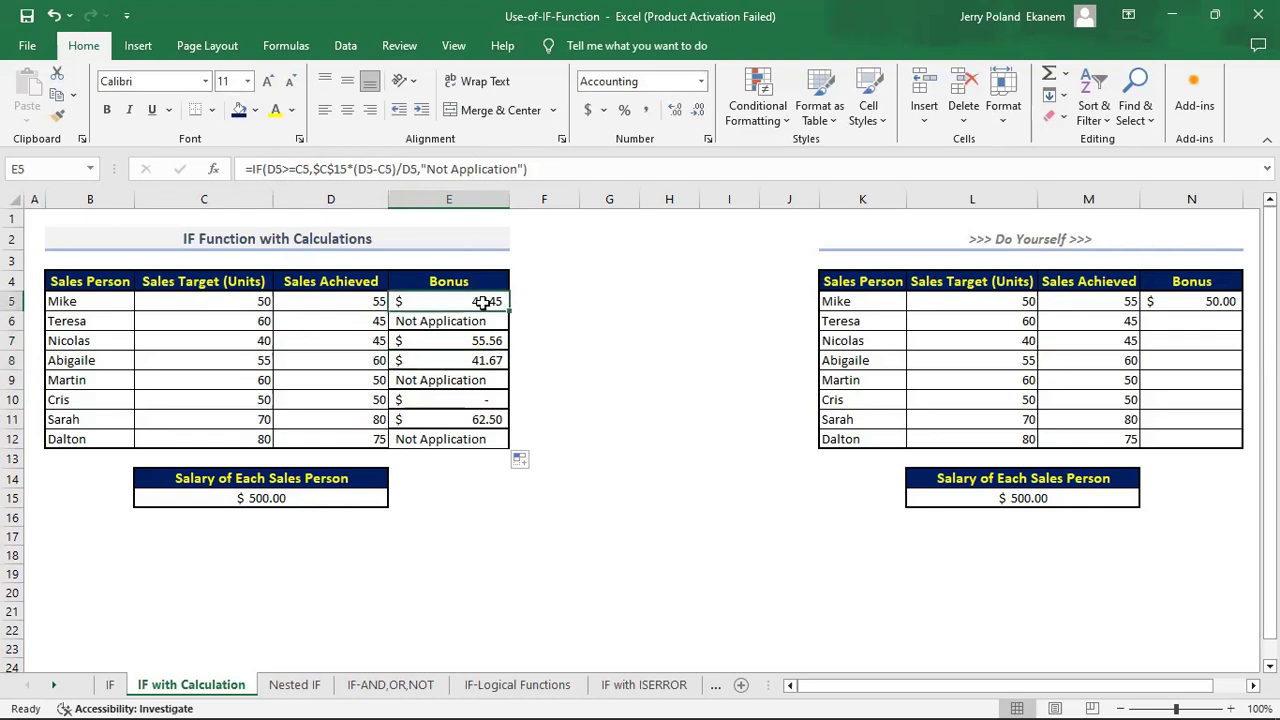
pyautogui.click(518, 169)
pyautogui.press('BackSpace')
pyautogui.press('BackSpace')
pyautogui.press('BackSpace')
pyautogui.press('BackSpace')
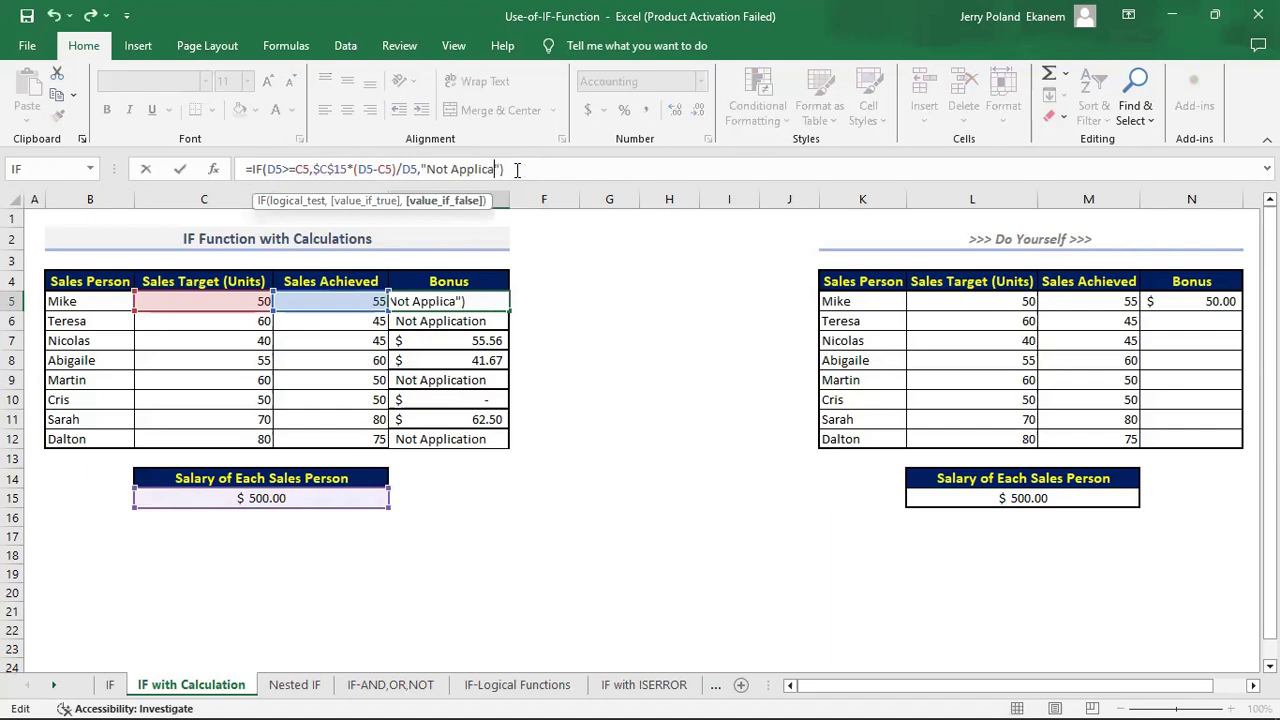
pyautogui.write('ble')
pyautogui.press('Return')
# - Fill the corrected Bonus formula from E5 down through E12 and check the formula in E12
pyautogui.click(471, 301)
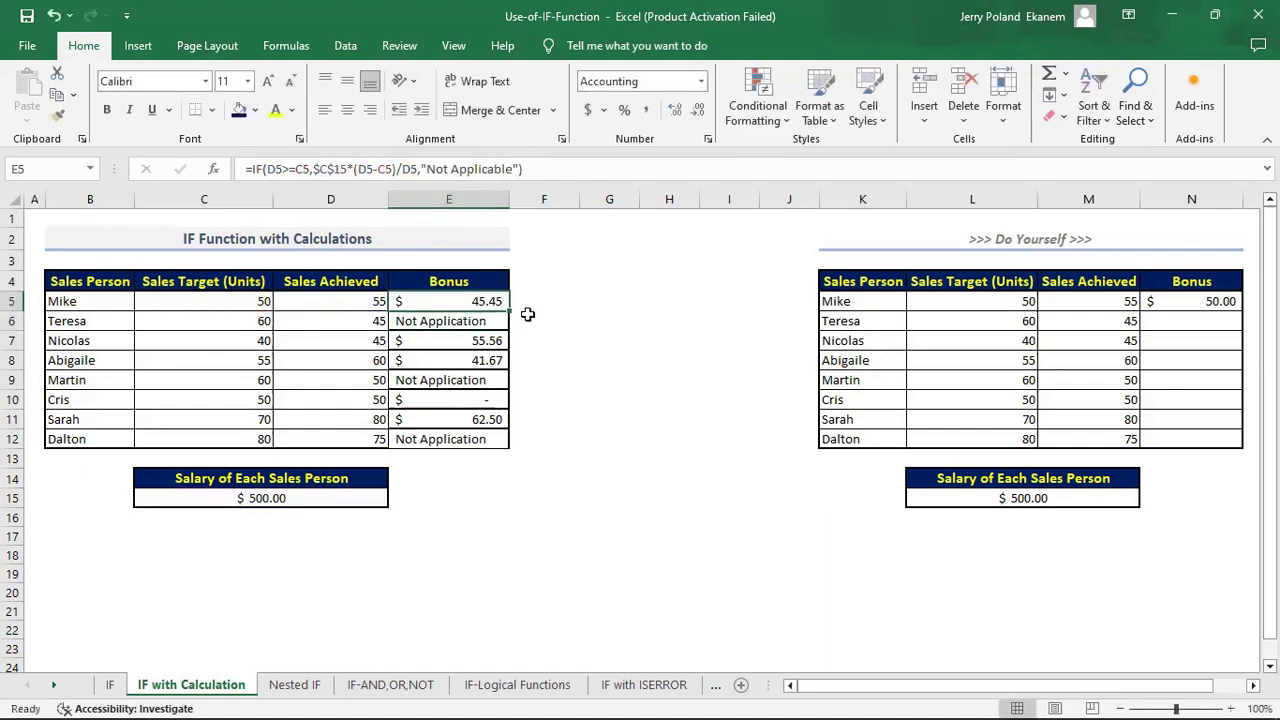
pyautogui.moveTo(509, 312); pyautogui.dragTo(518, 438)
pyautogui.click(476, 440)
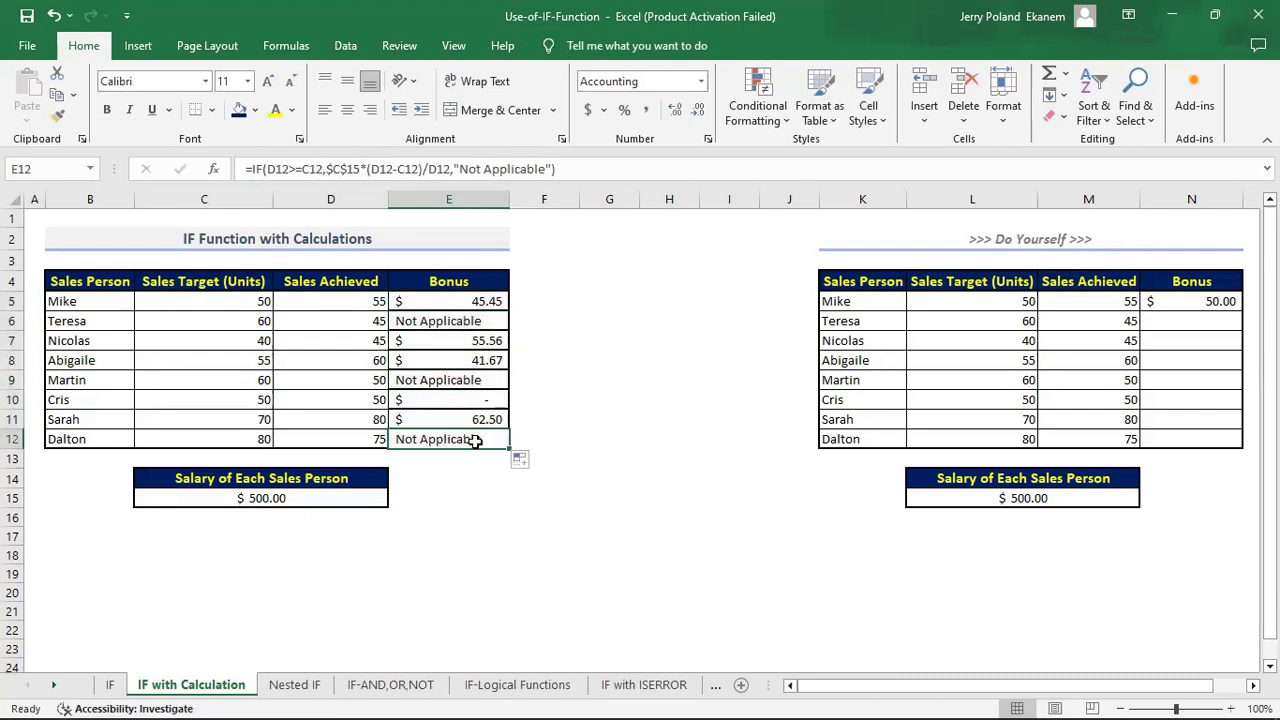
pyautogui.click(565, 498)
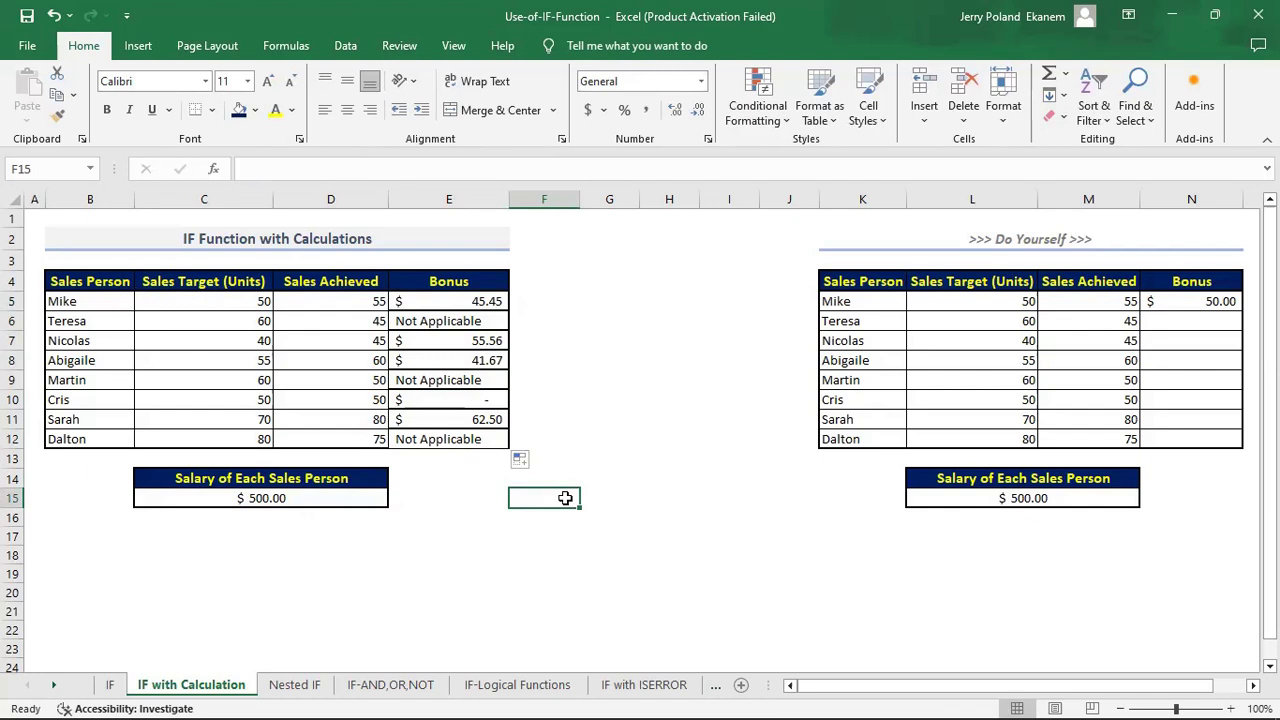
pyautogui.write('=')
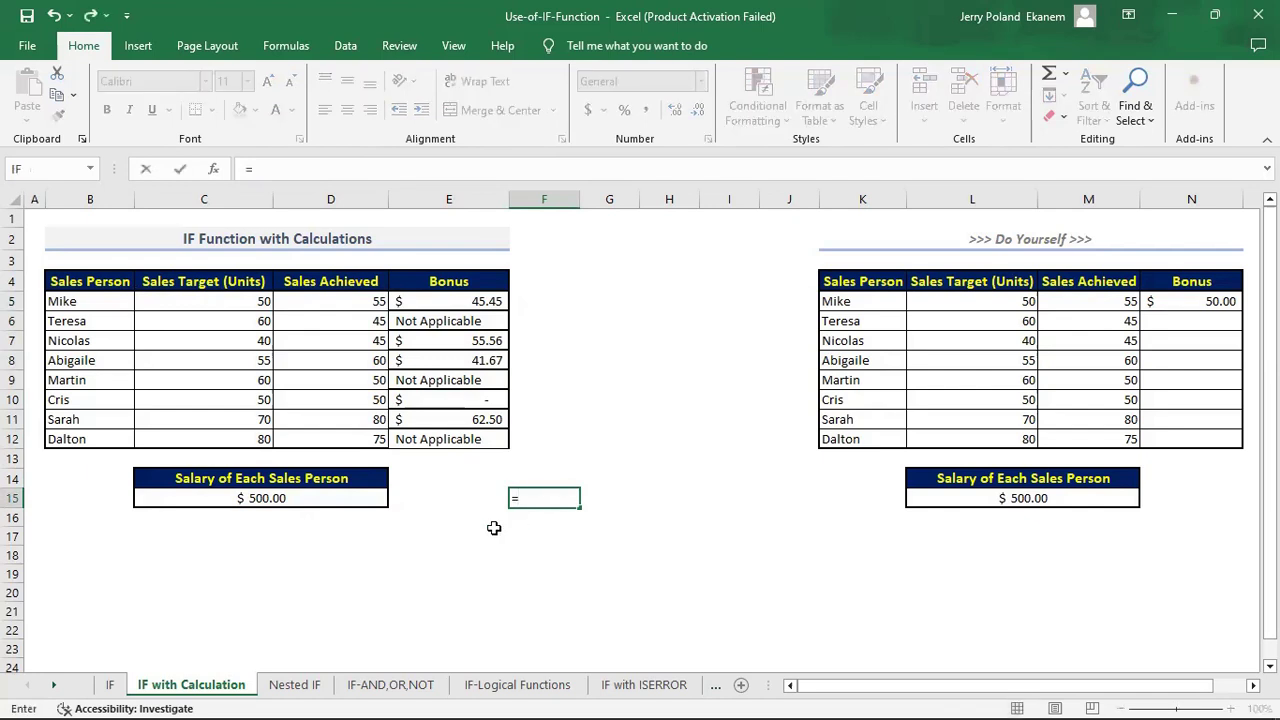
pyautogui.write('if')
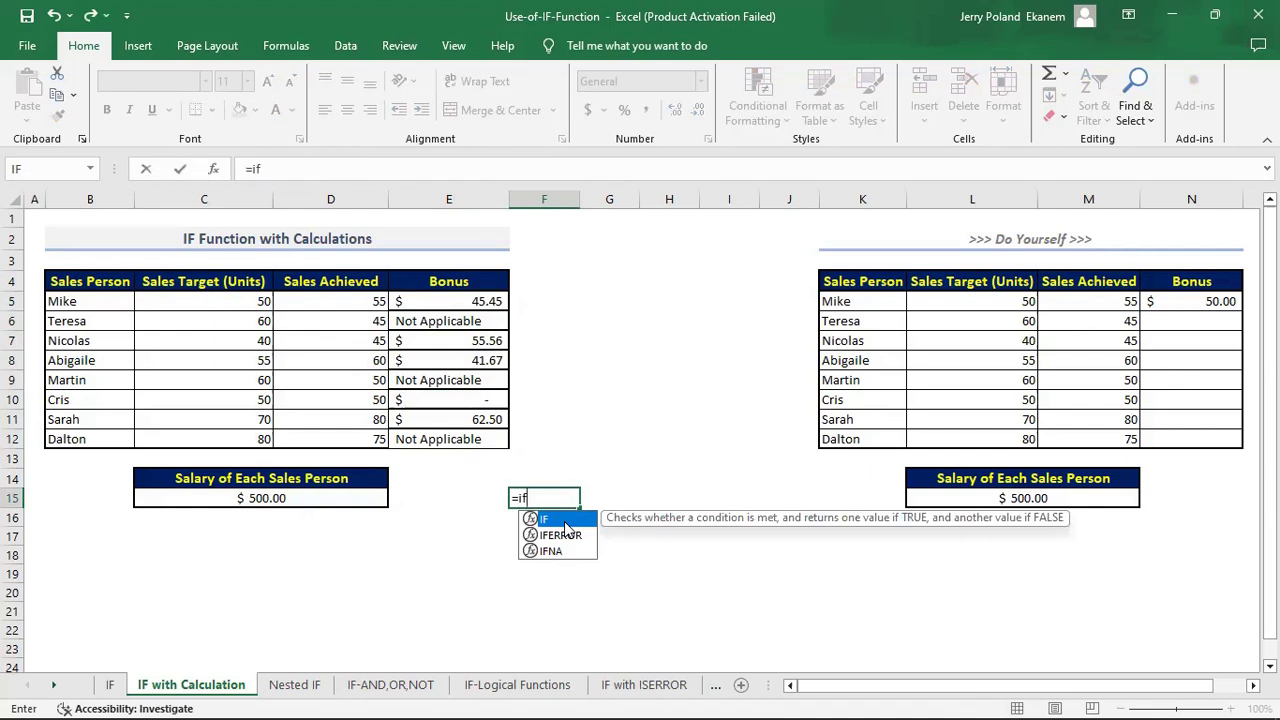
pyautogui.doubleClick(562, 520)
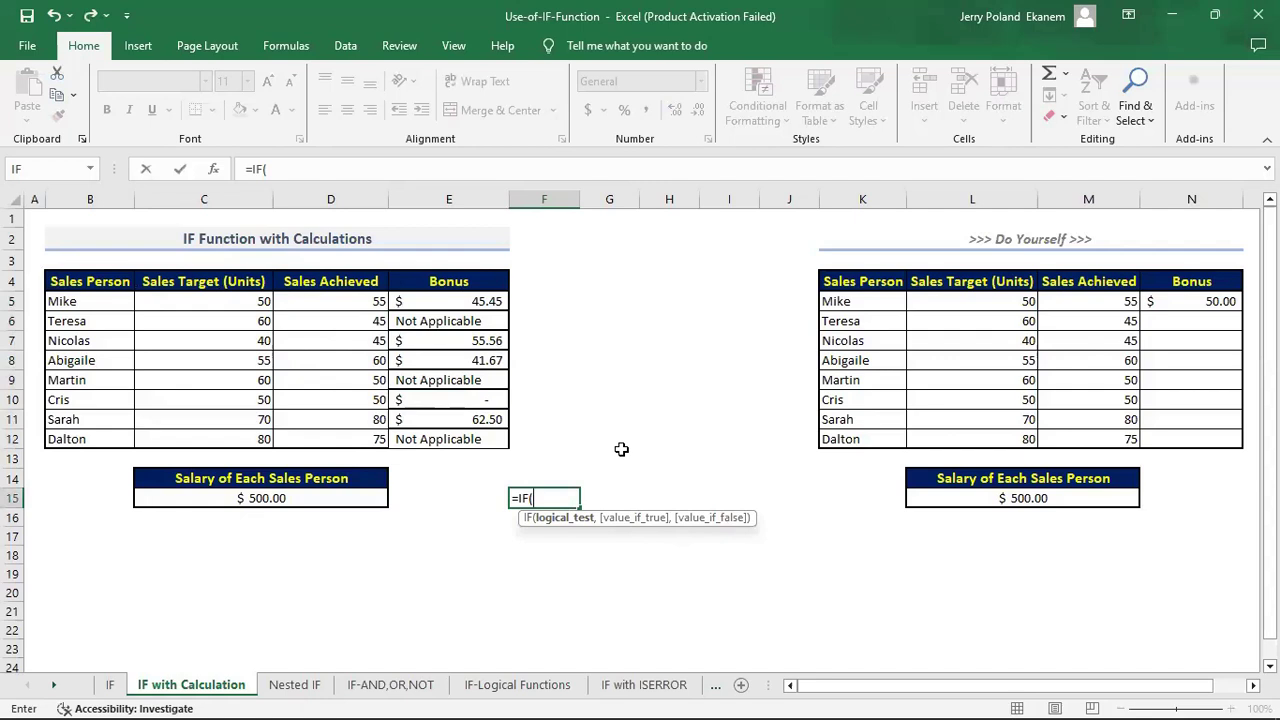
pyautogui.press('Escape')
pyautogui.press('Return')
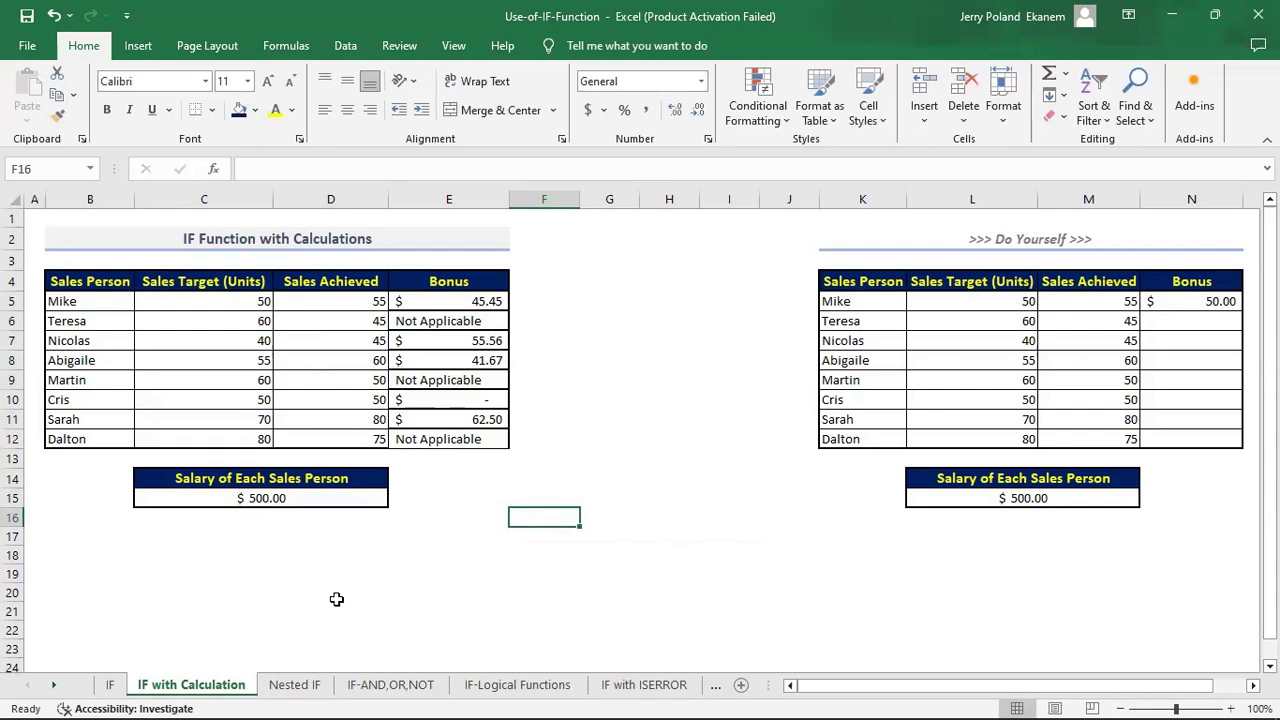
# - Open the Nested IF sheet and review the grade bands for A, B and C in the Grade System table
pyautogui.click(294, 685)
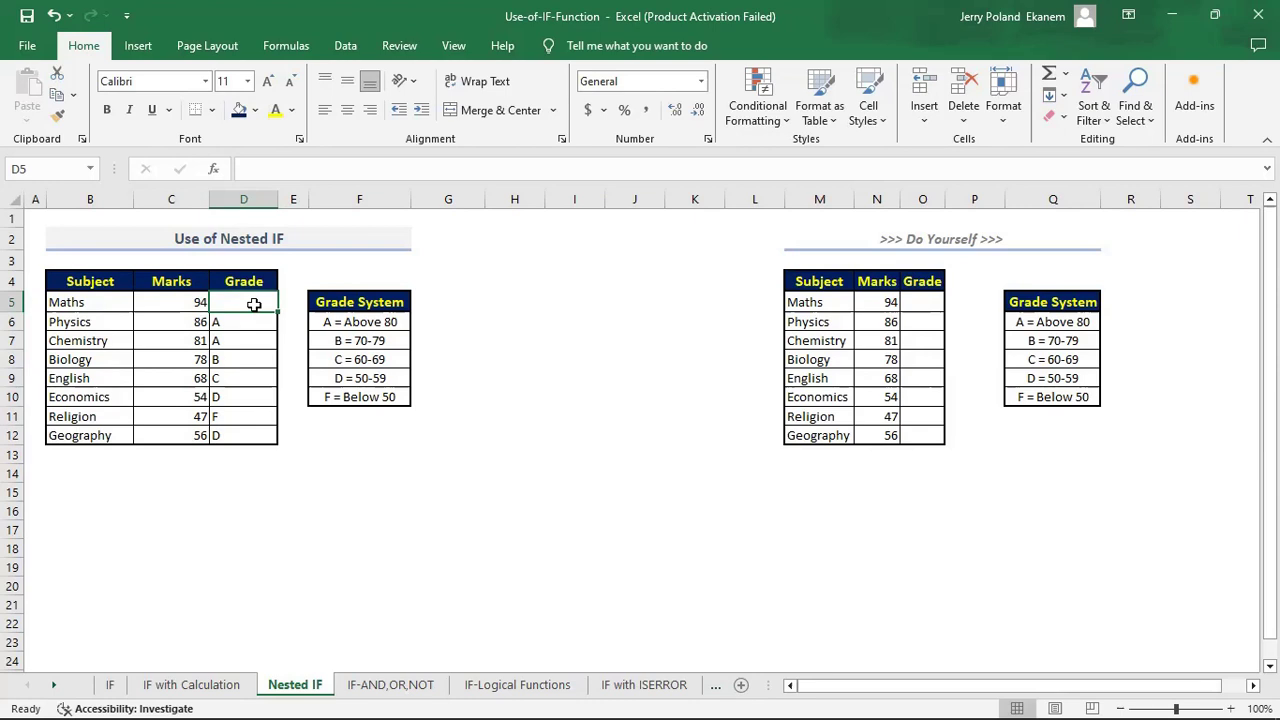
pyautogui.click(356, 324)
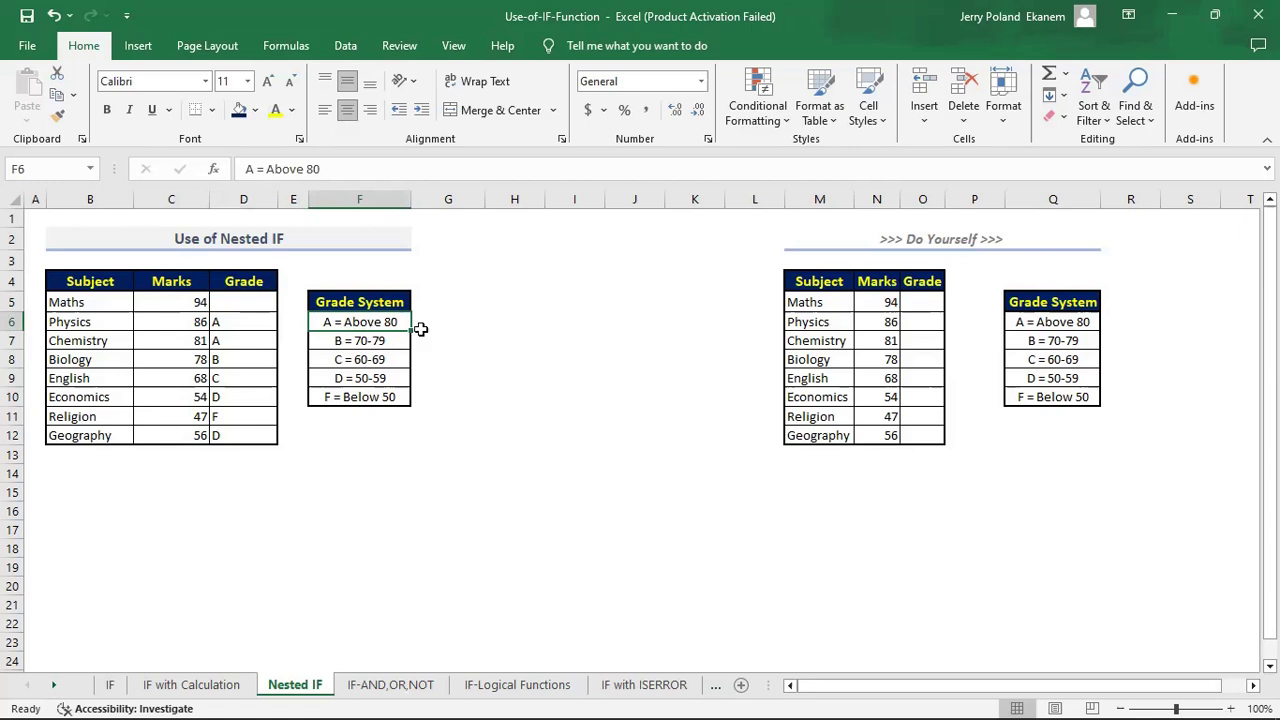
pyautogui.click(339, 343)
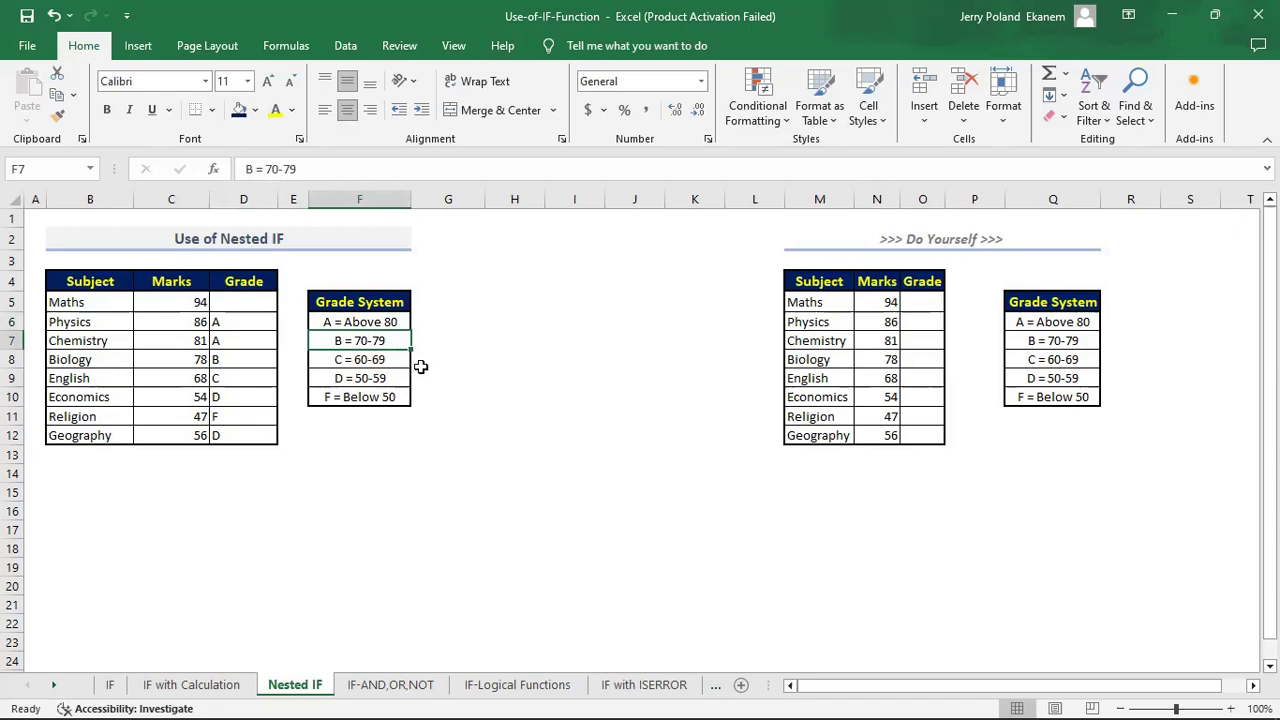
pyautogui.press('Down')
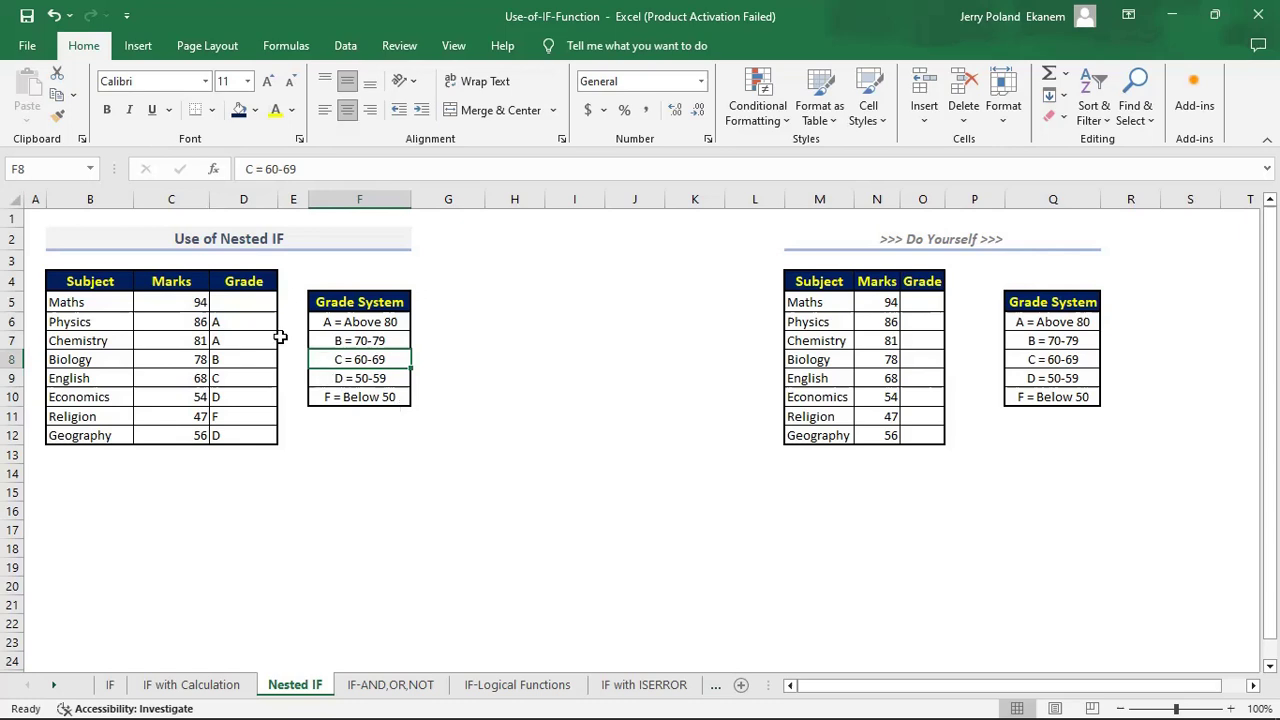
# - Try to blank the Grade column by filling empty cell D5 down through D12, and undo the fill
pyautogui.click(241, 301)
pyautogui.moveTo(277, 311); pyautogui.dragTo(280, 442)
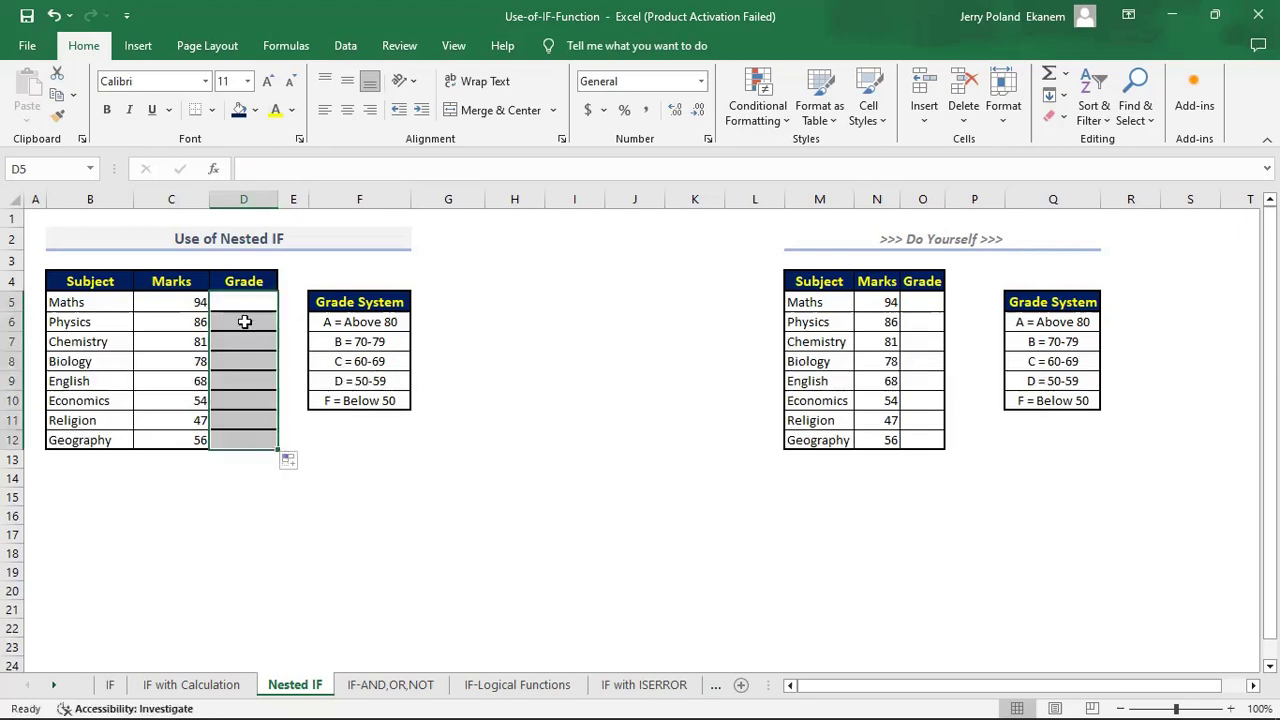
pyautogui.hotkey('ctrl', 'z')
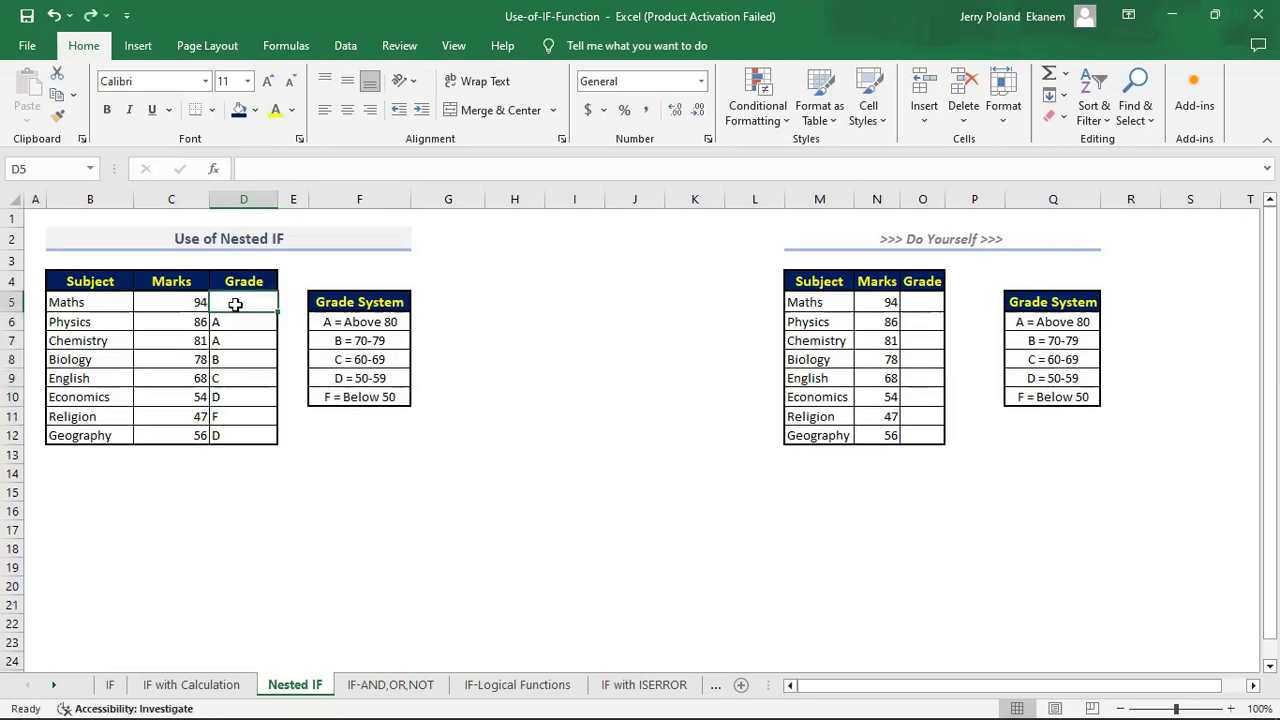
# - Clear the contents of the Grade cells D5 through D12
pyautogui.moveTo(240, 301); pyautogui.dragTo(251, 434)
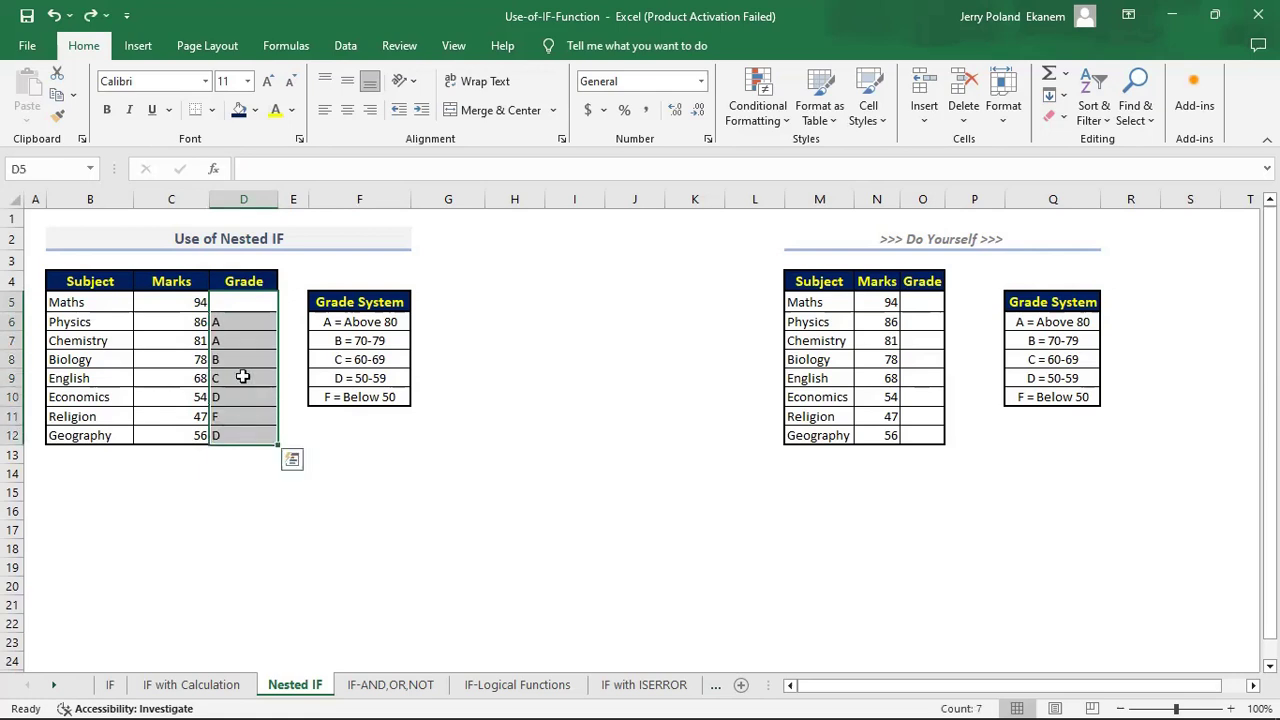
pyautogui.rightClick(246, 398)
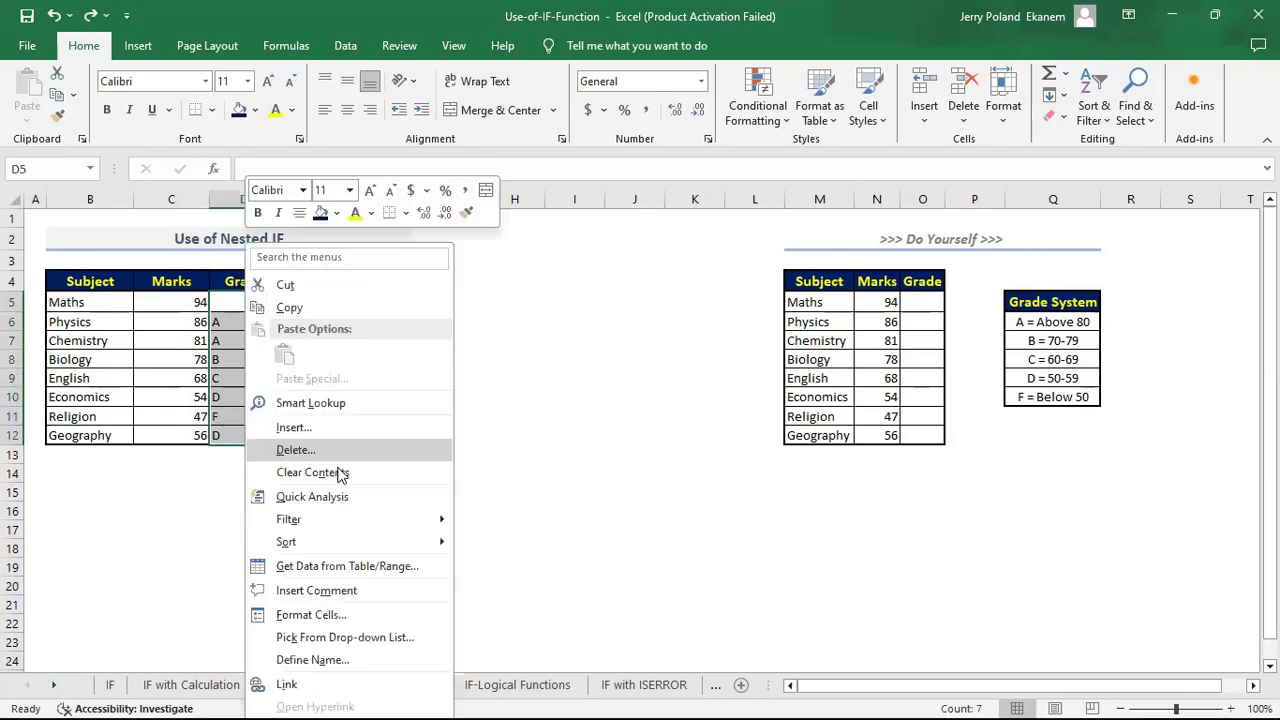
pyautogui.click(312, 472)
pyautogui.click(236, 366)
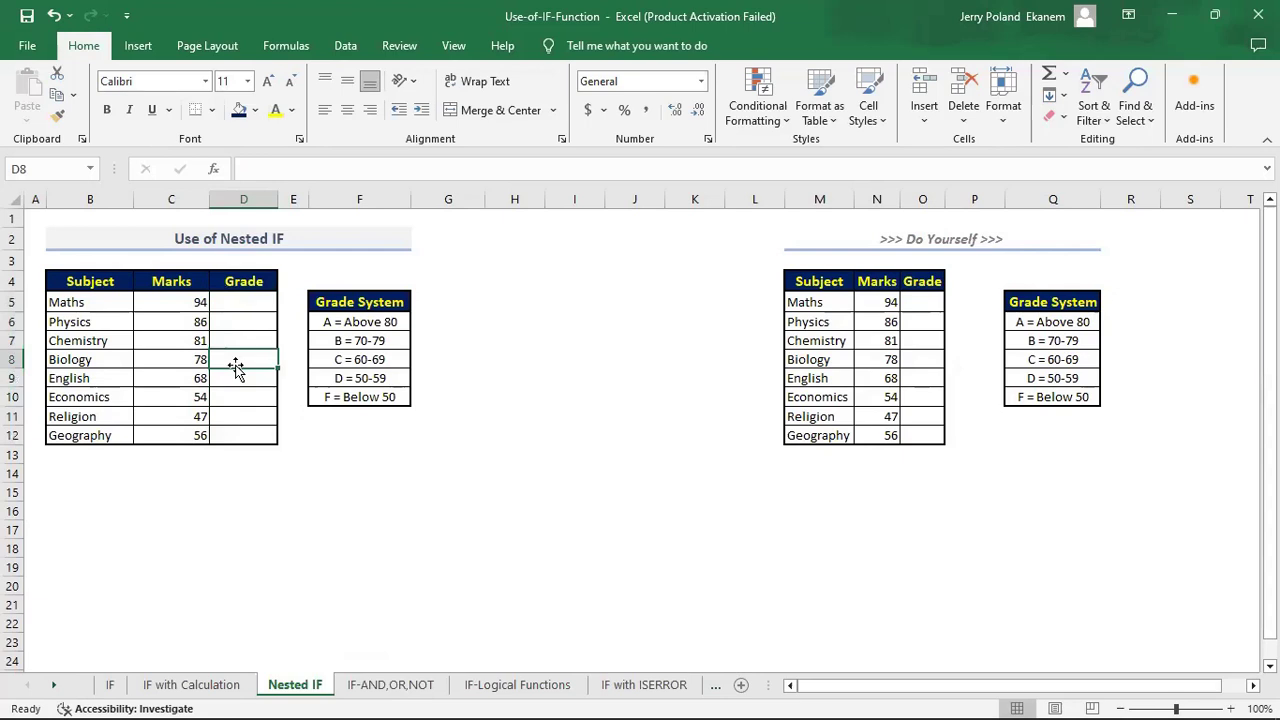
# - Begin an IF formula in Grade cell D5 with the logical test C5>=80 and "A" as the value-if-true argument
pyautogui.click(243, 301)
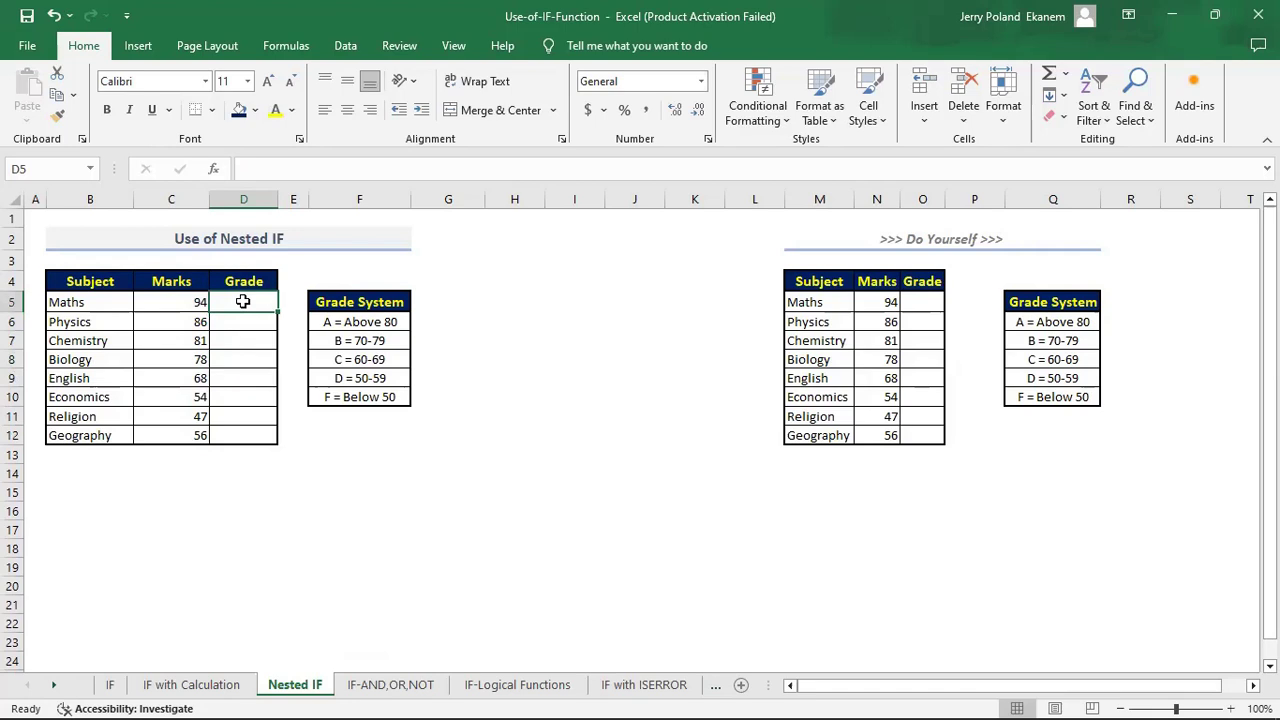
pyautogui.write('=')
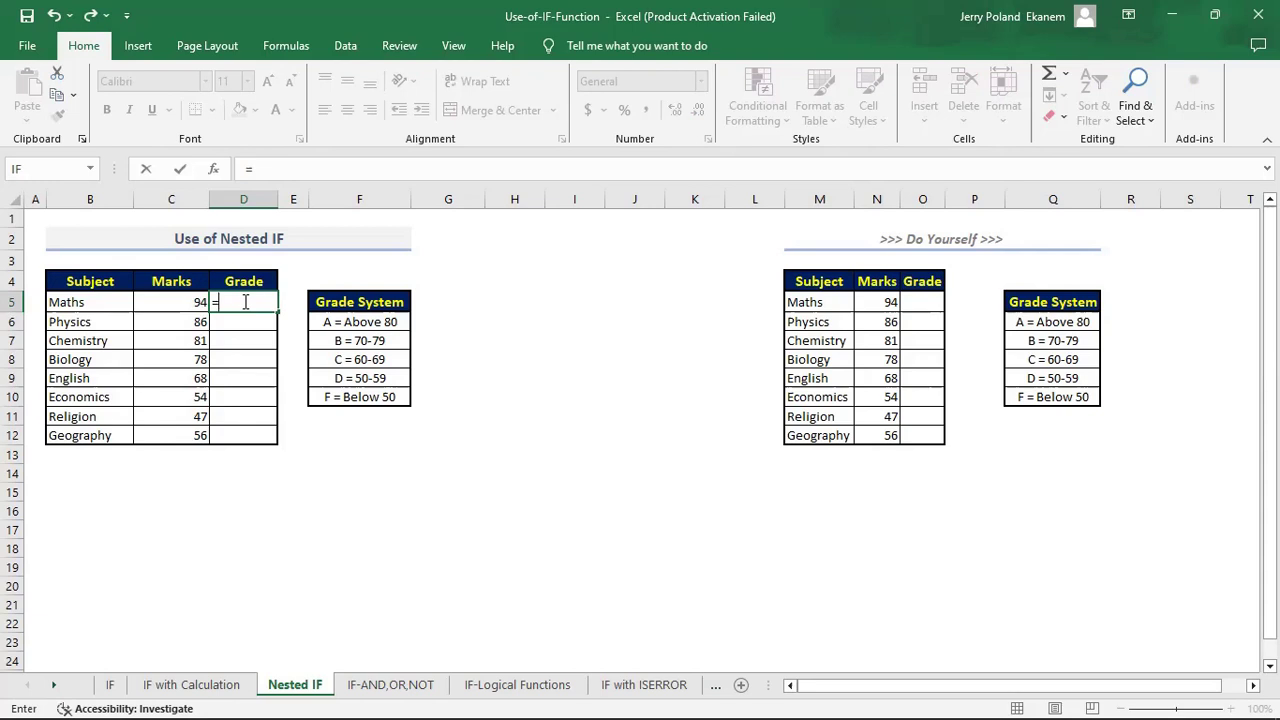
pyautogui.write('if')
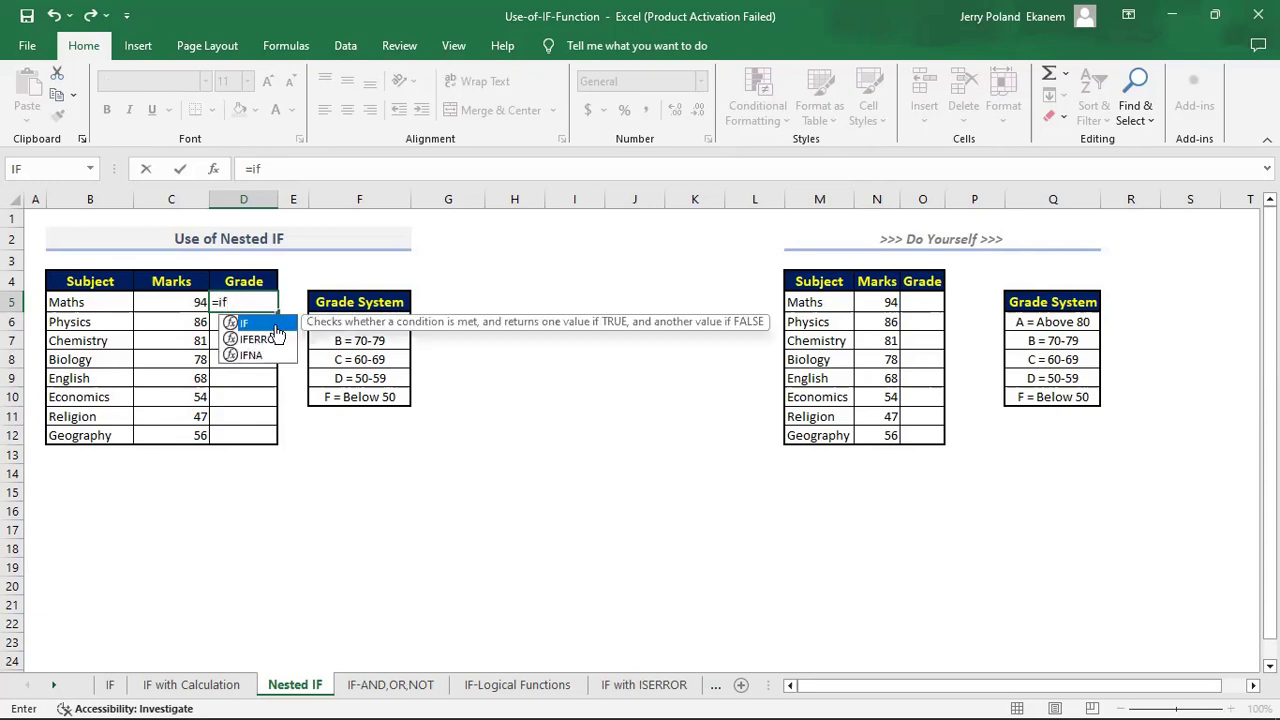
pyautogui.press('Tab')
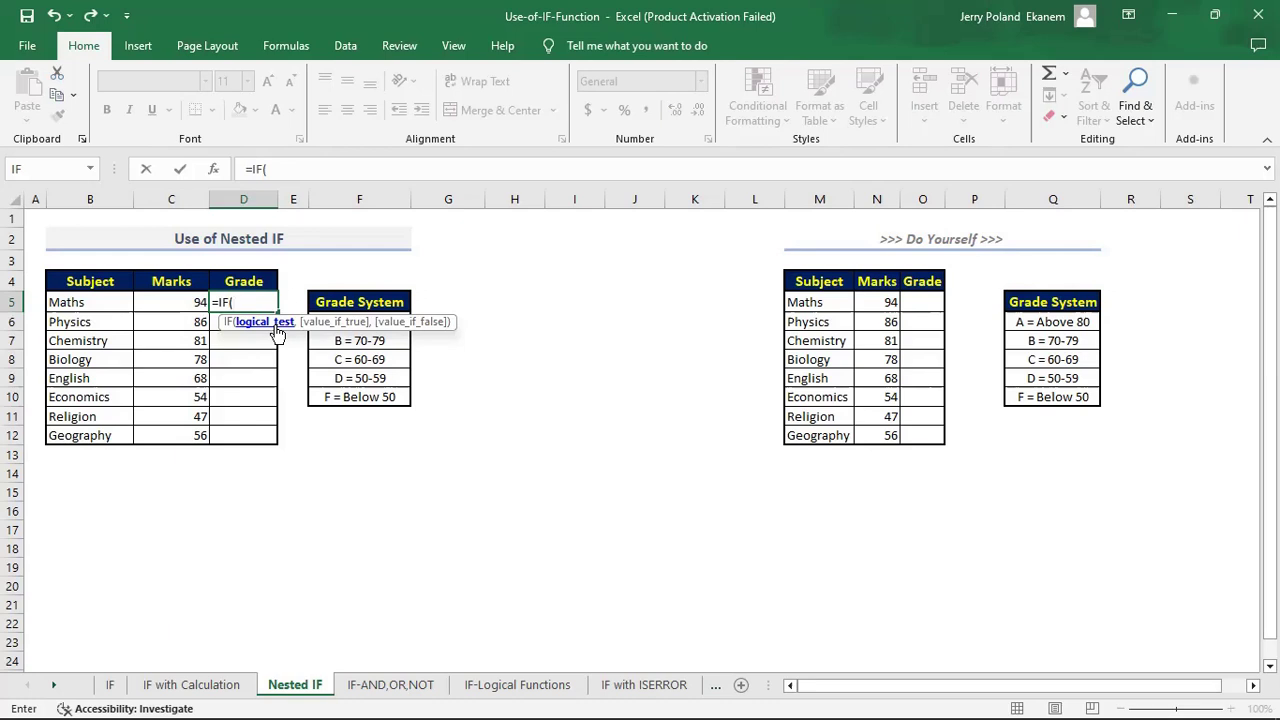
pyautogui.click(188, 302)
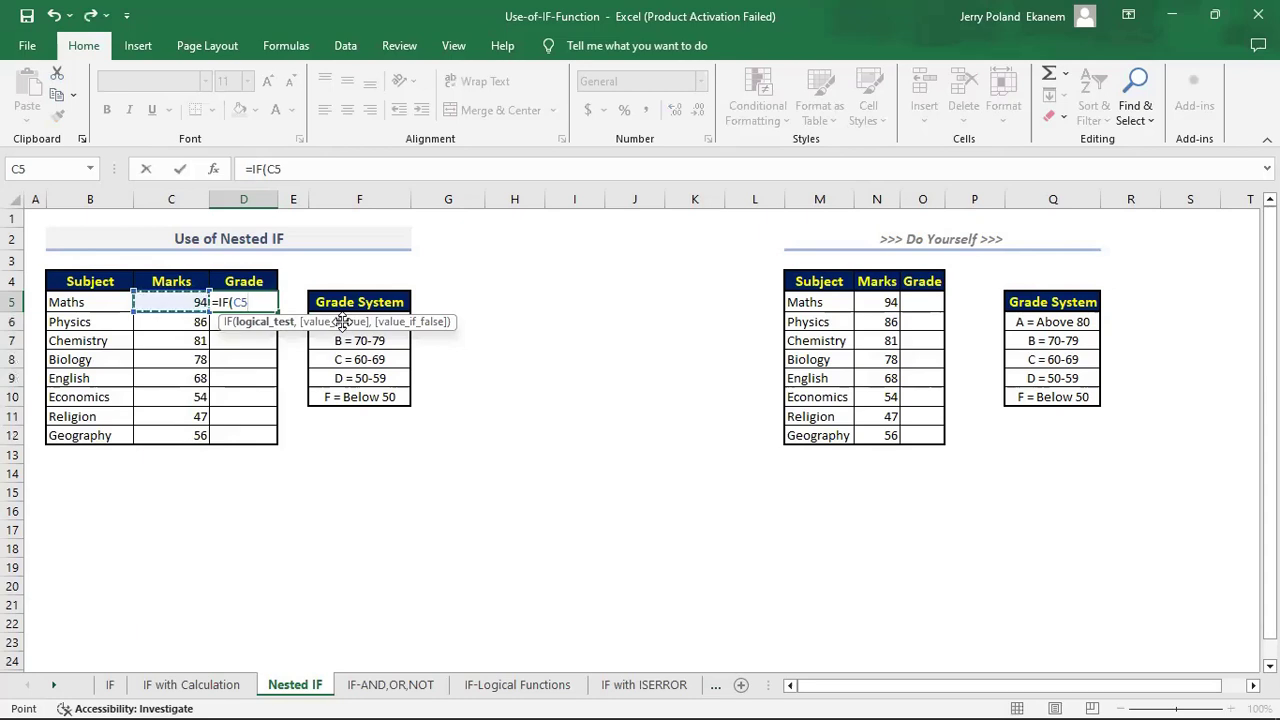
pyautogui.write('>=80')
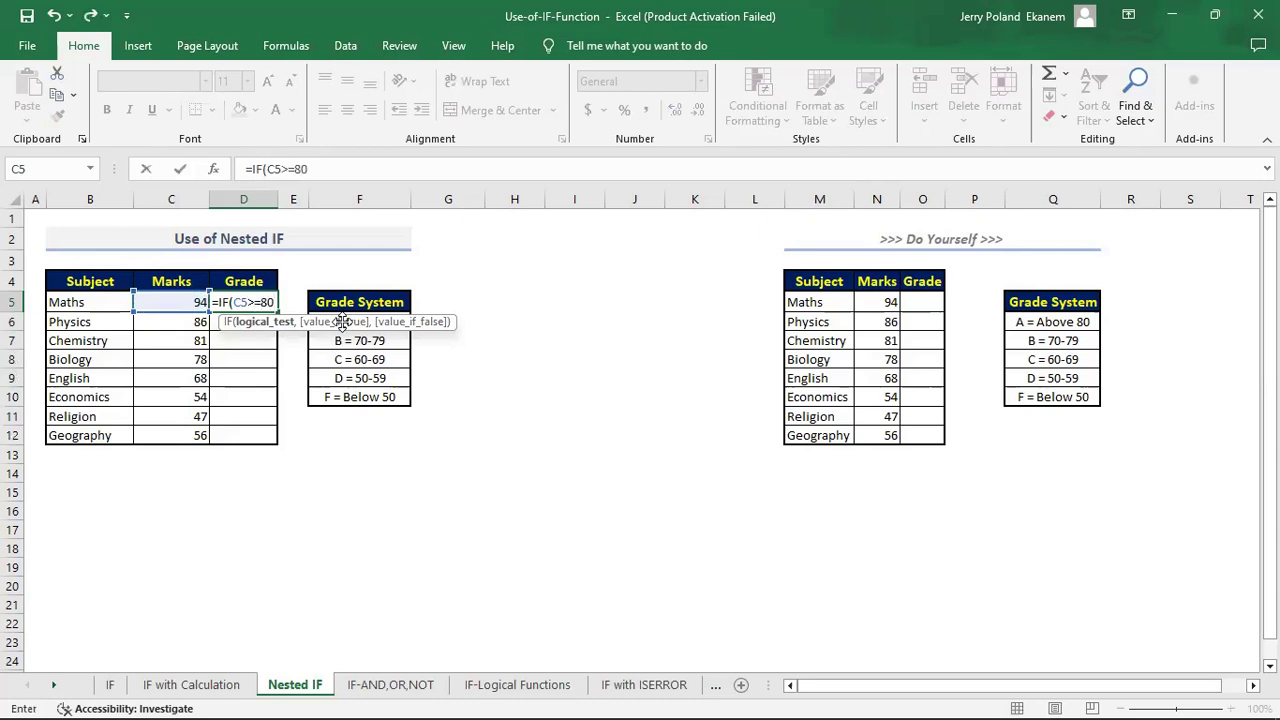
pyautogui.write(',')
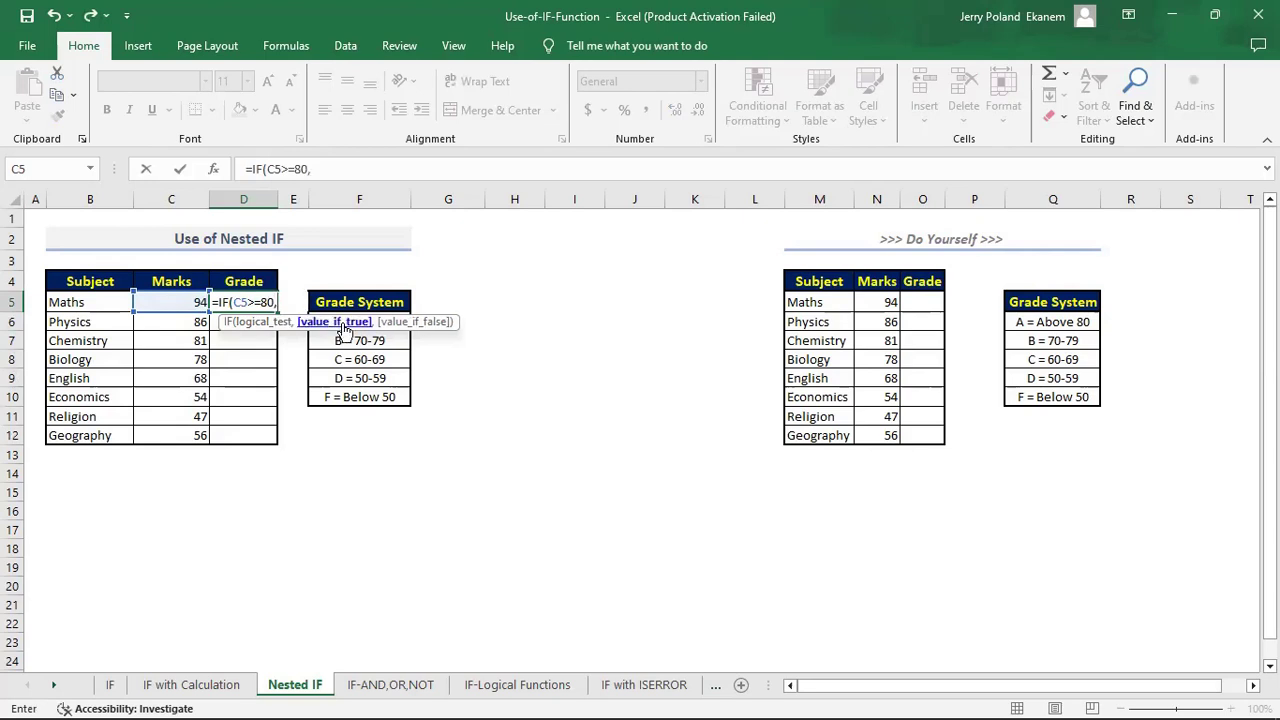
pyautogui.write('"A"')
pyautogui.write(',')
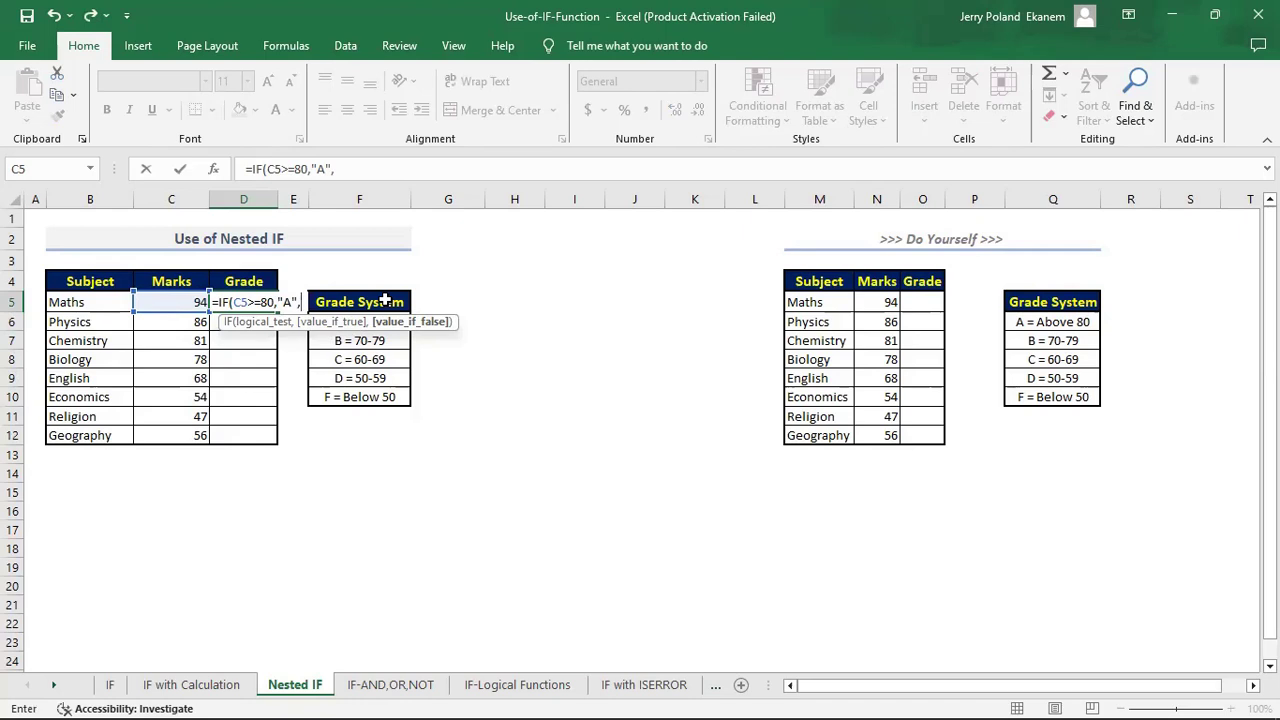
# - Nest a second IF as the value-if-false argument, testing C5>=70 and returning "B" when true
pyautogui.write('IF')
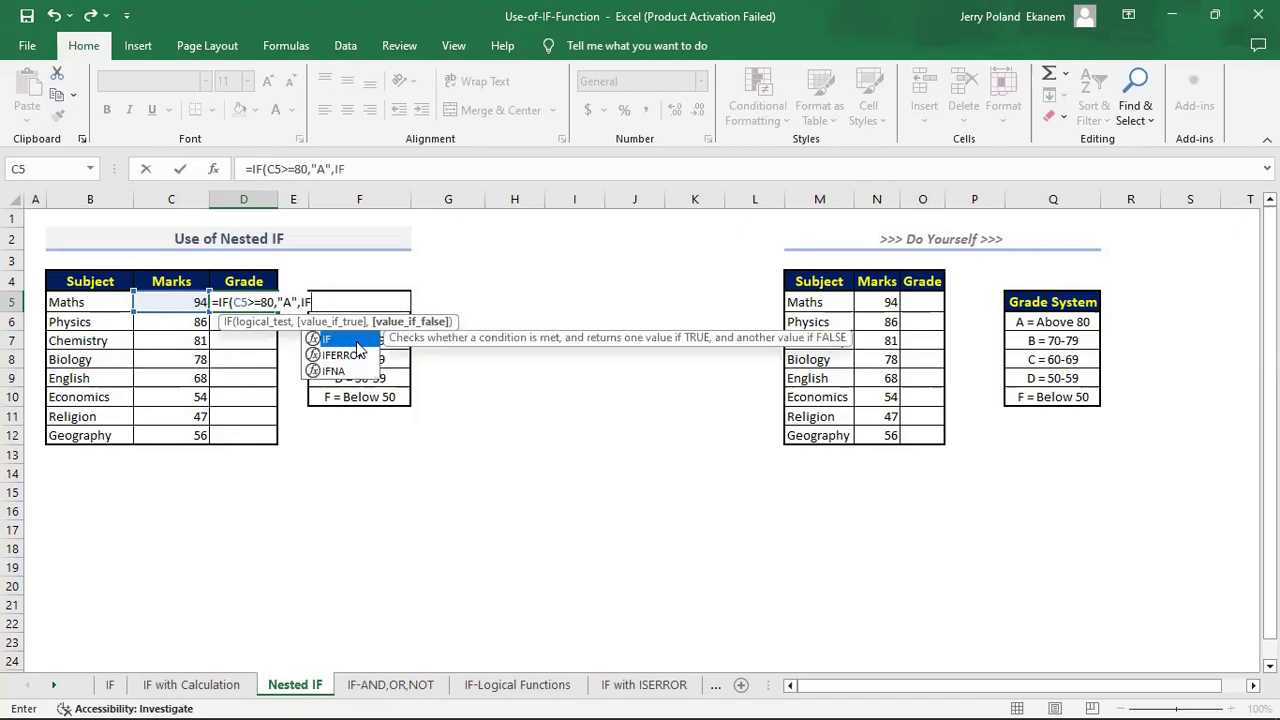
pyautogui.write('(')
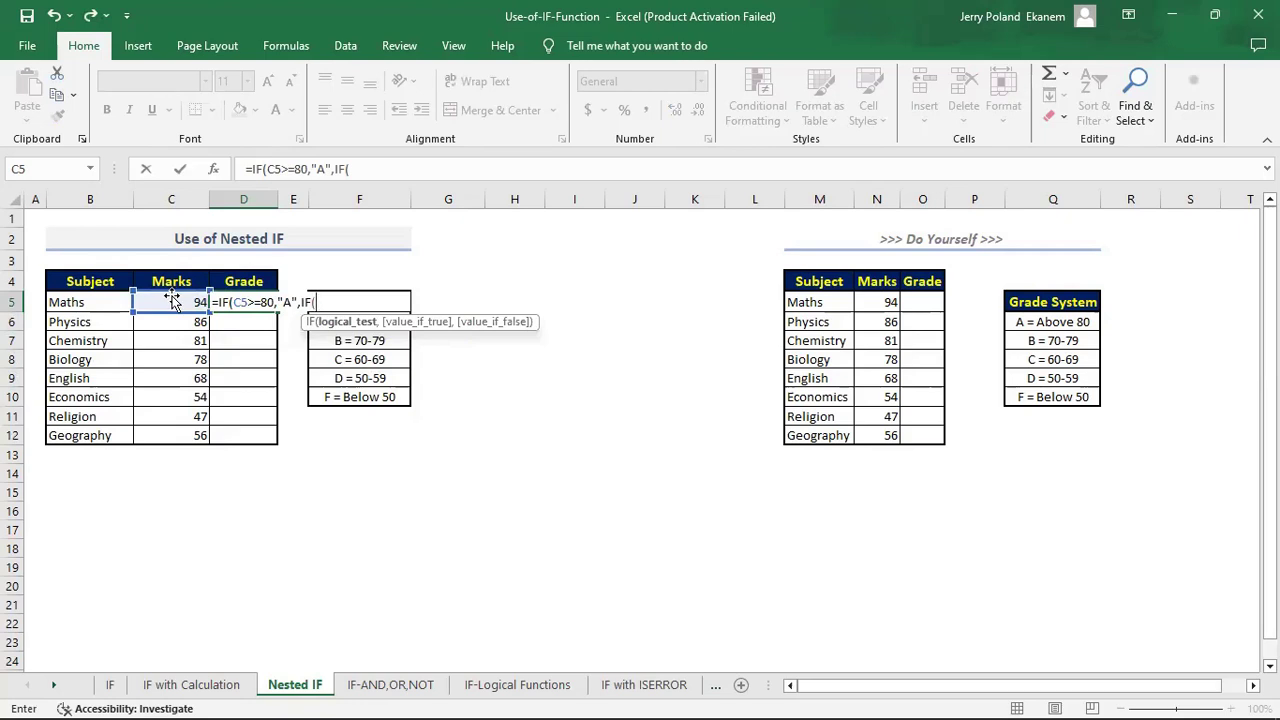
pyautogui.click(177, 298)
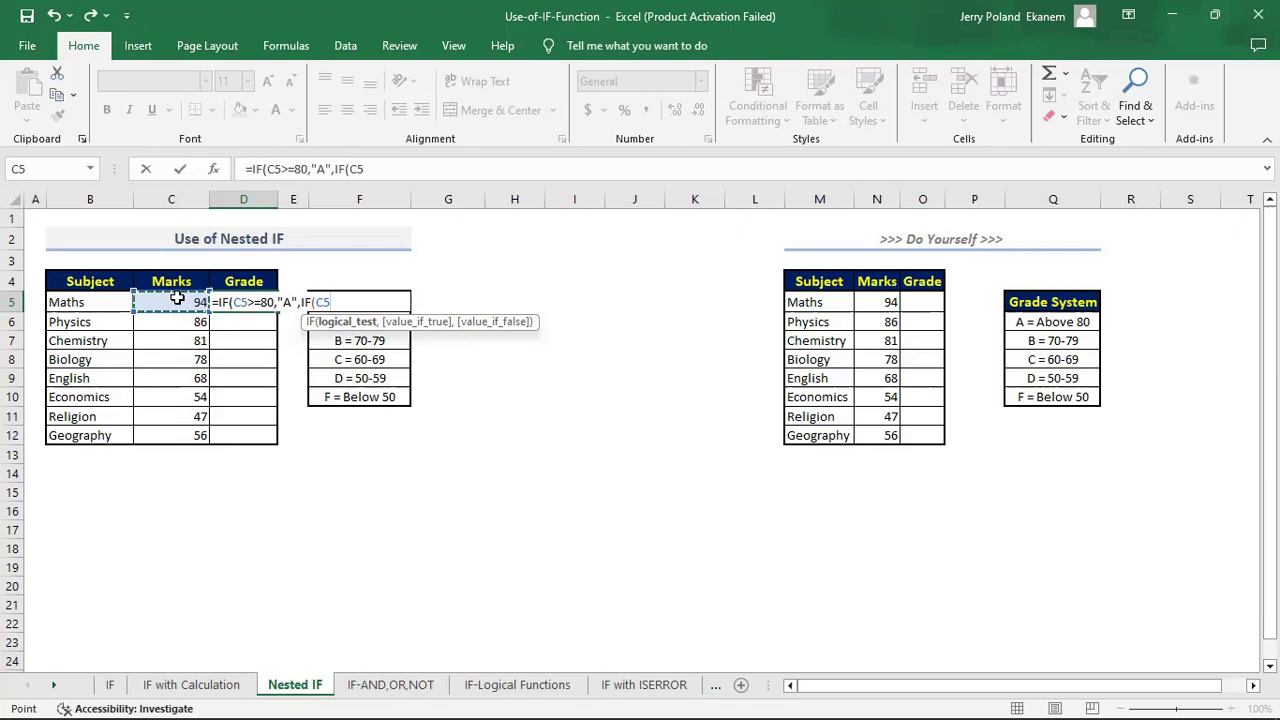
pyautogui.write('>=60')
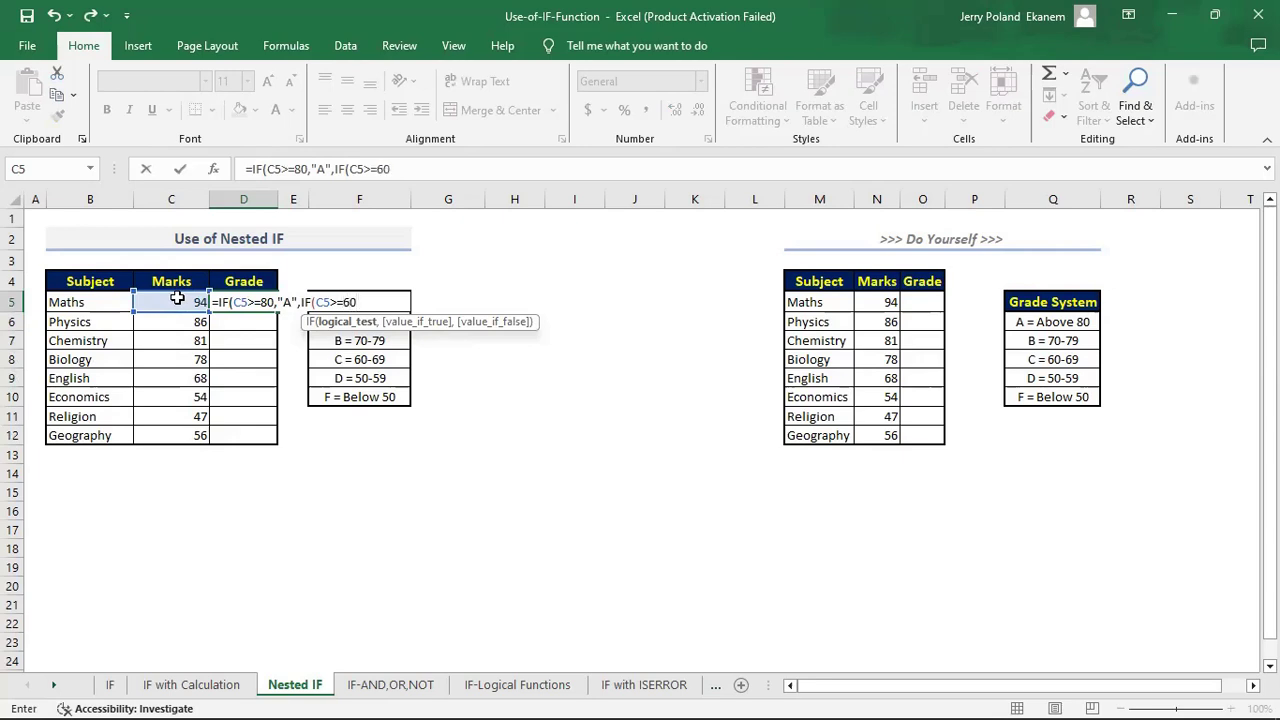
pyautogui.press('BackSpace')
pyautogui.press('BackSpace')
pyautogui.write('70')
pyautogui.write(',"')
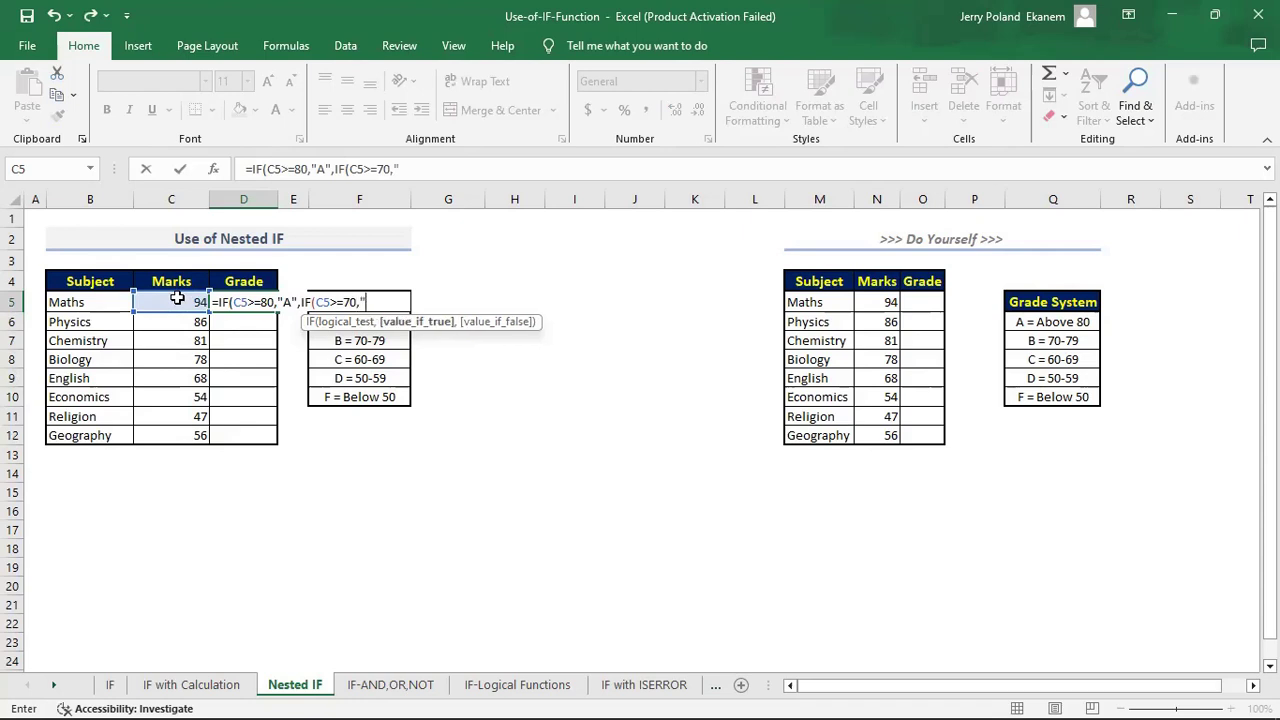
pyautogui.write('B",')
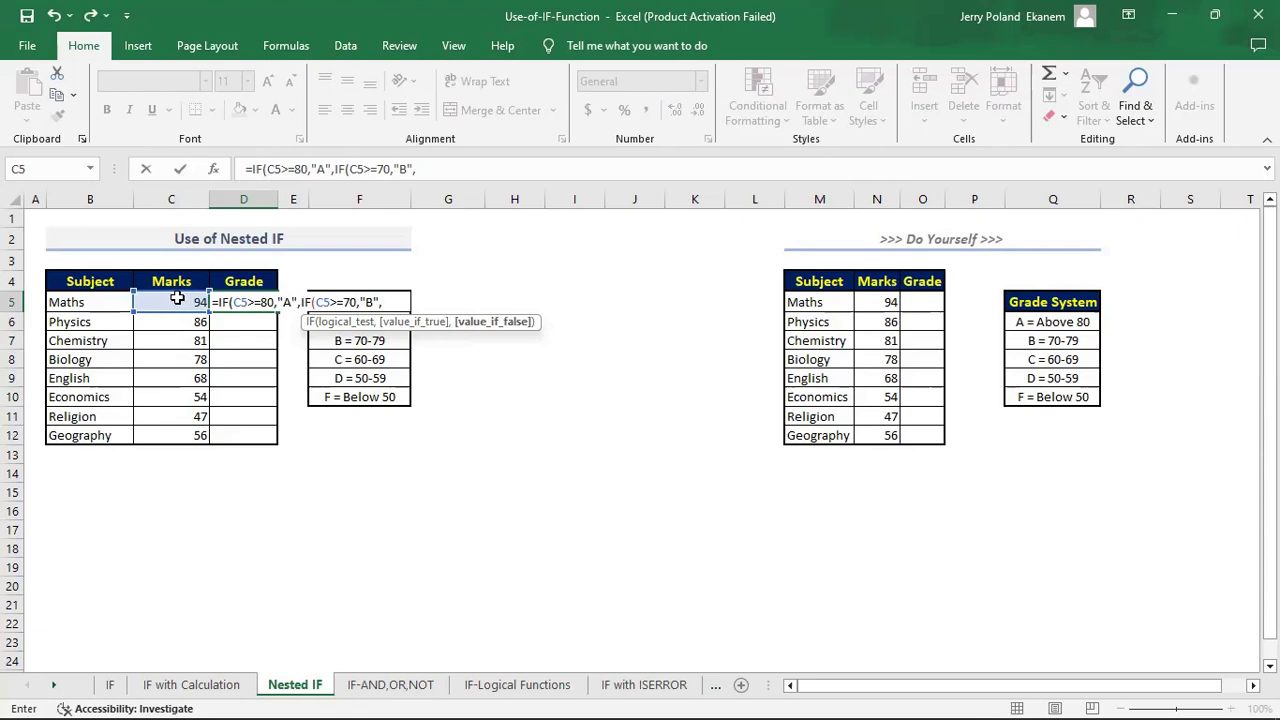
# - Nest a third IF in D5's formula as the value-if-false argument, testing C5>=60 and returning "C" when true
pyautogui.write('IF')
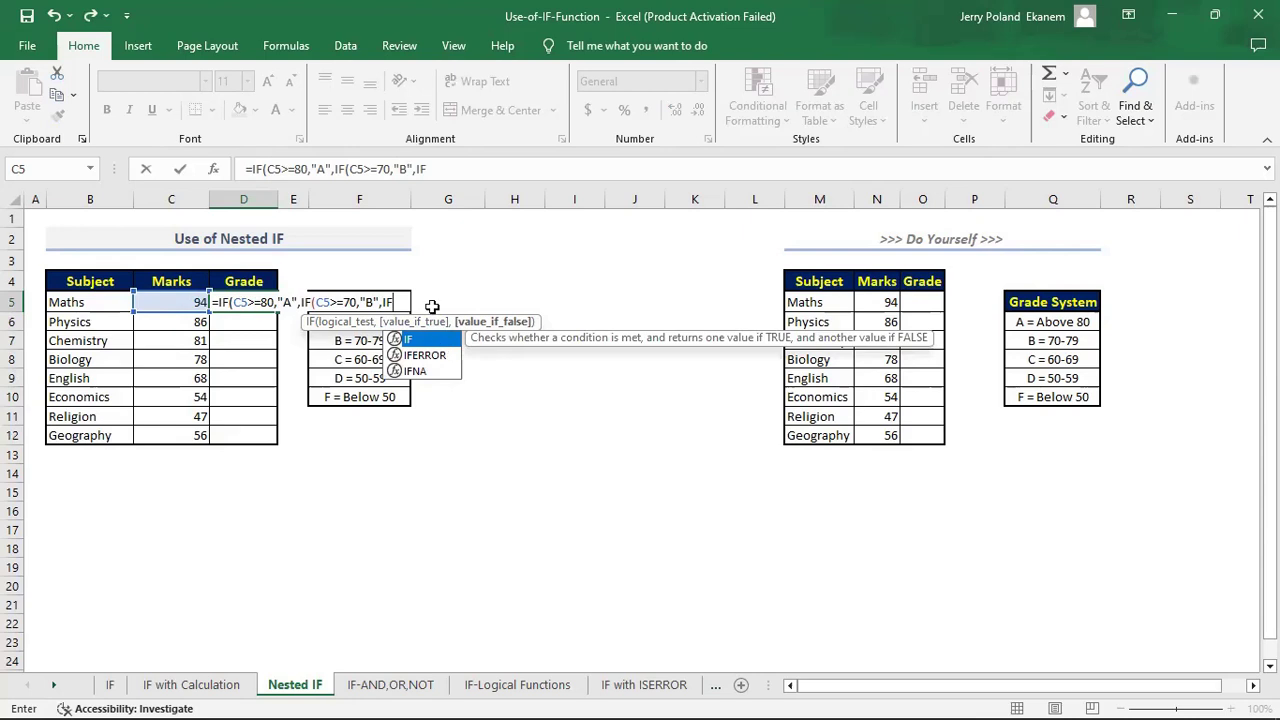
pyautogui.write('(')
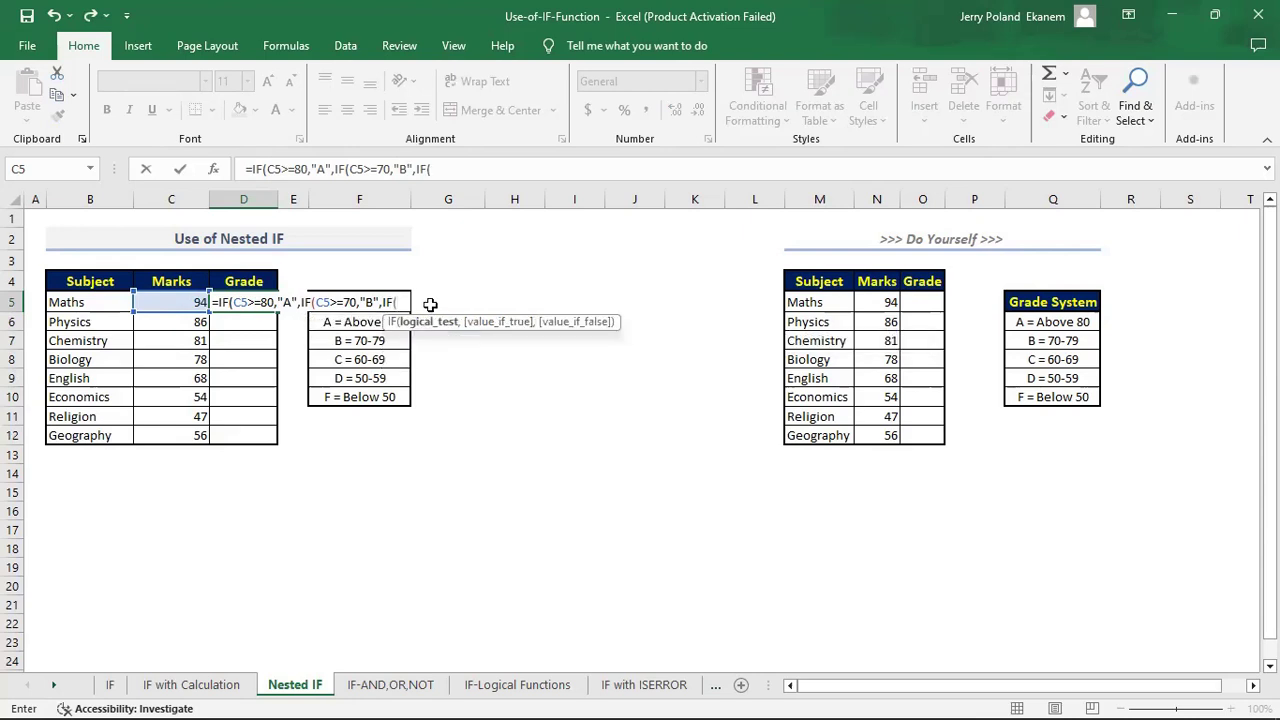
pyautogui.click(190, 303)
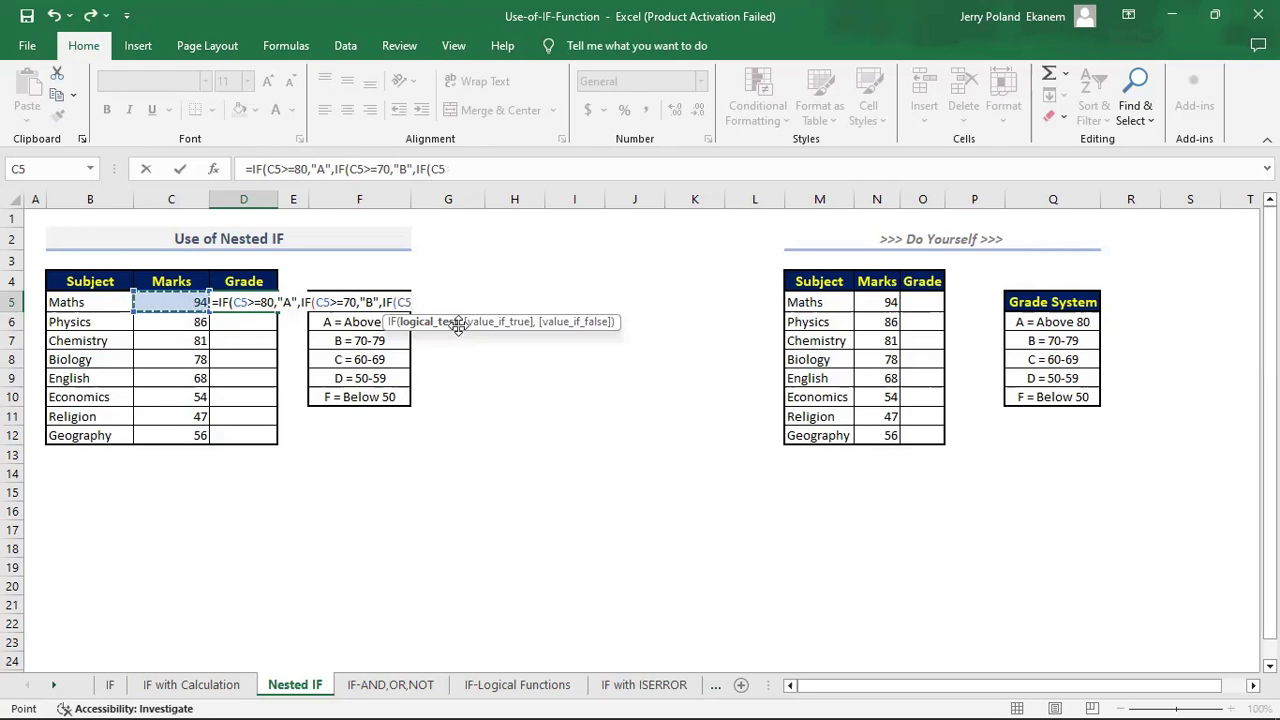
pyautogui.write('>=60')
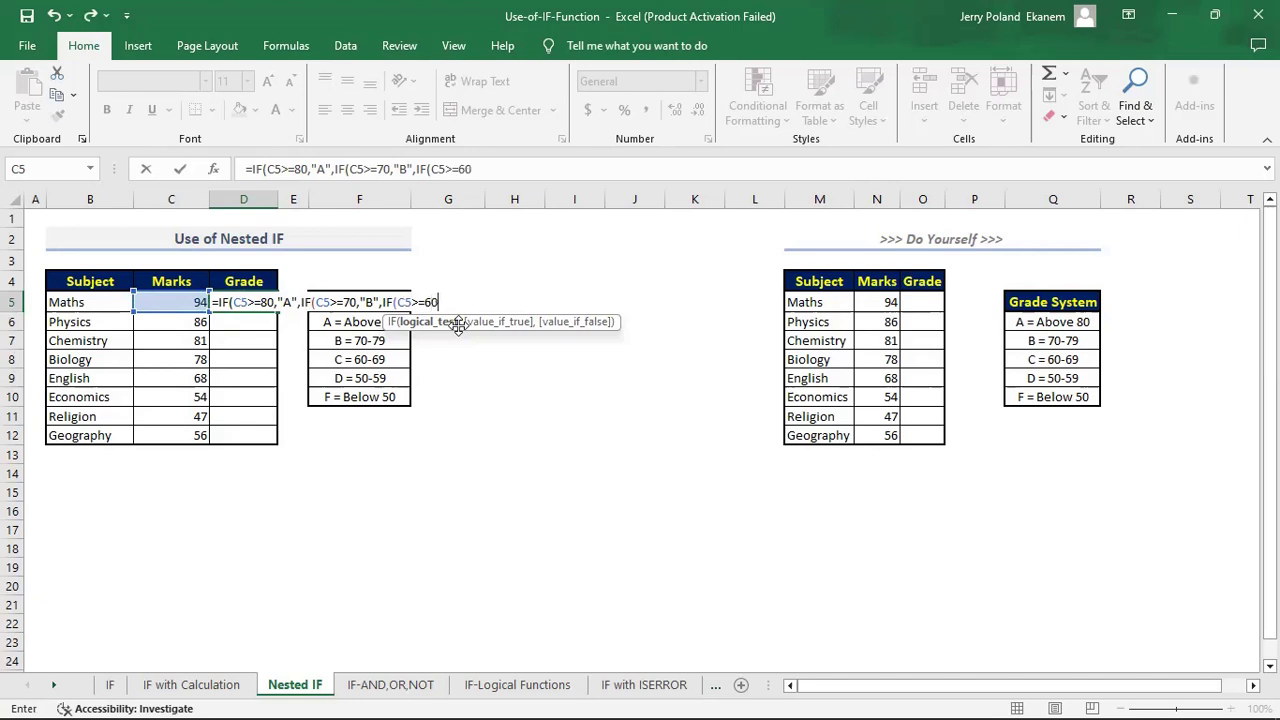
pyautogui.write(',"')
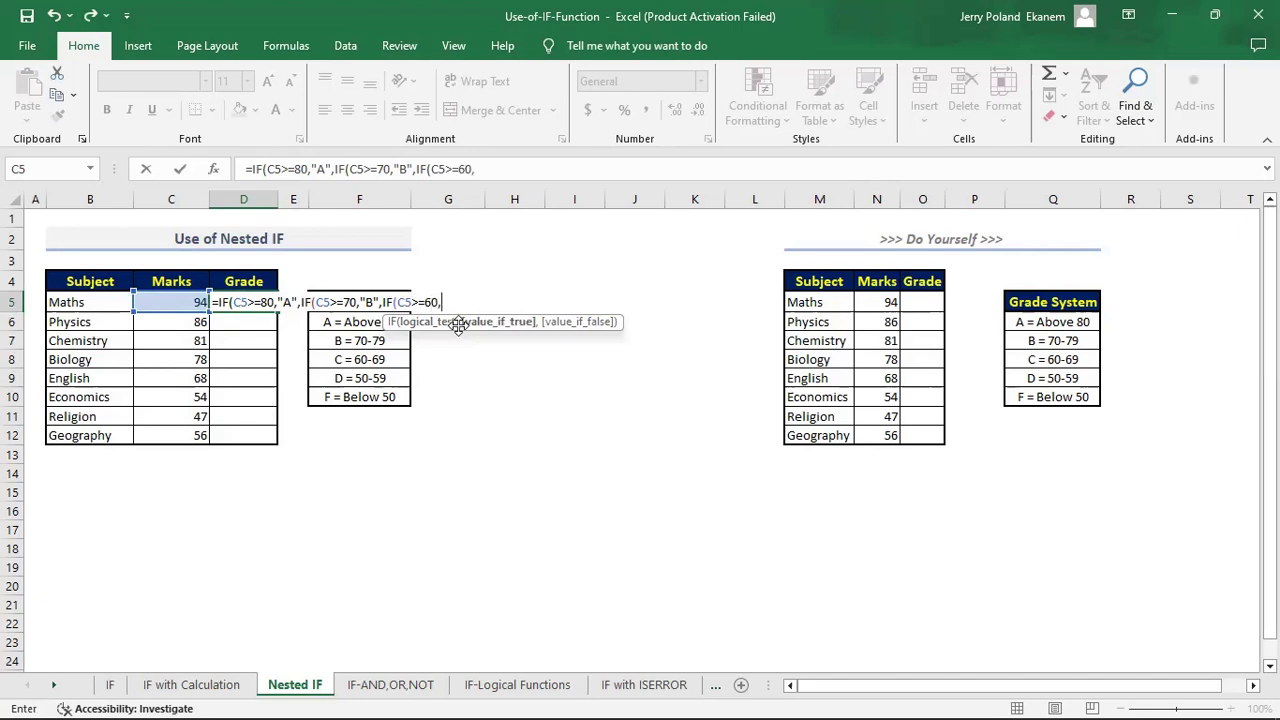
pyautogui.write('C"')
pyautogui.write(',')
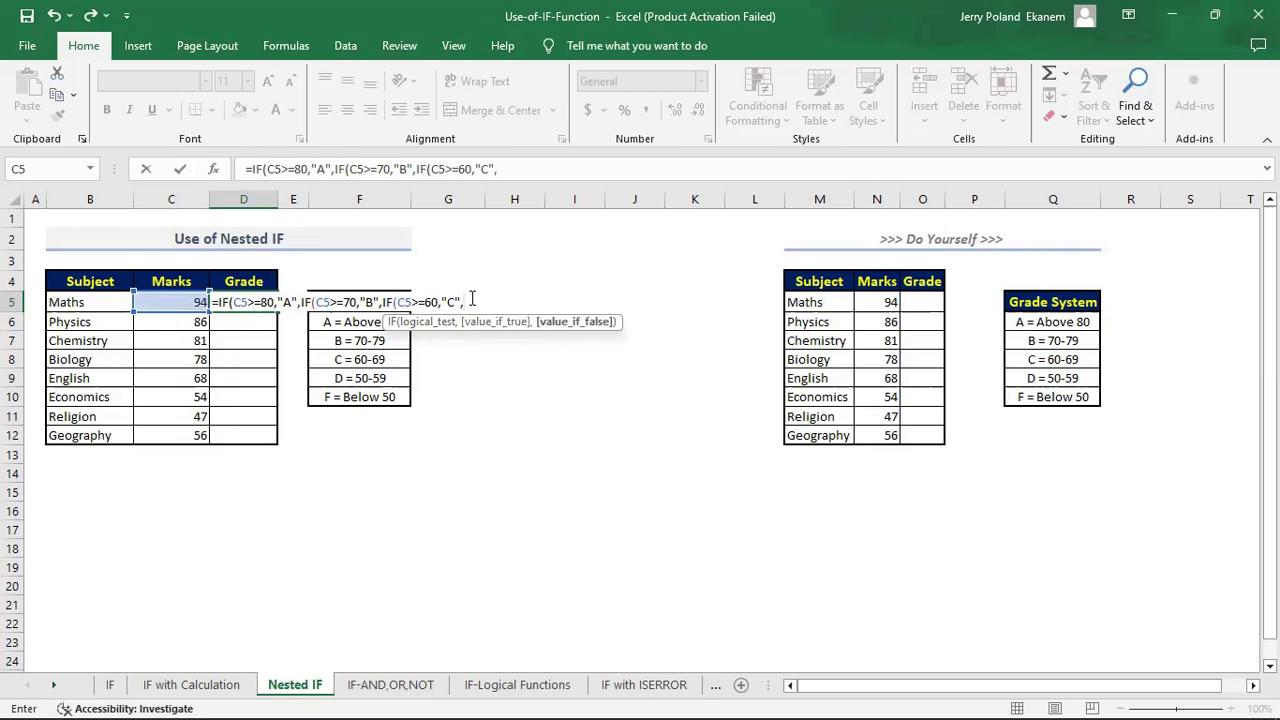
# - Nest a fourth IF as the next value-if-false argument, testing C5>=50 and returning "D" when true
pyautogui.write('IF')
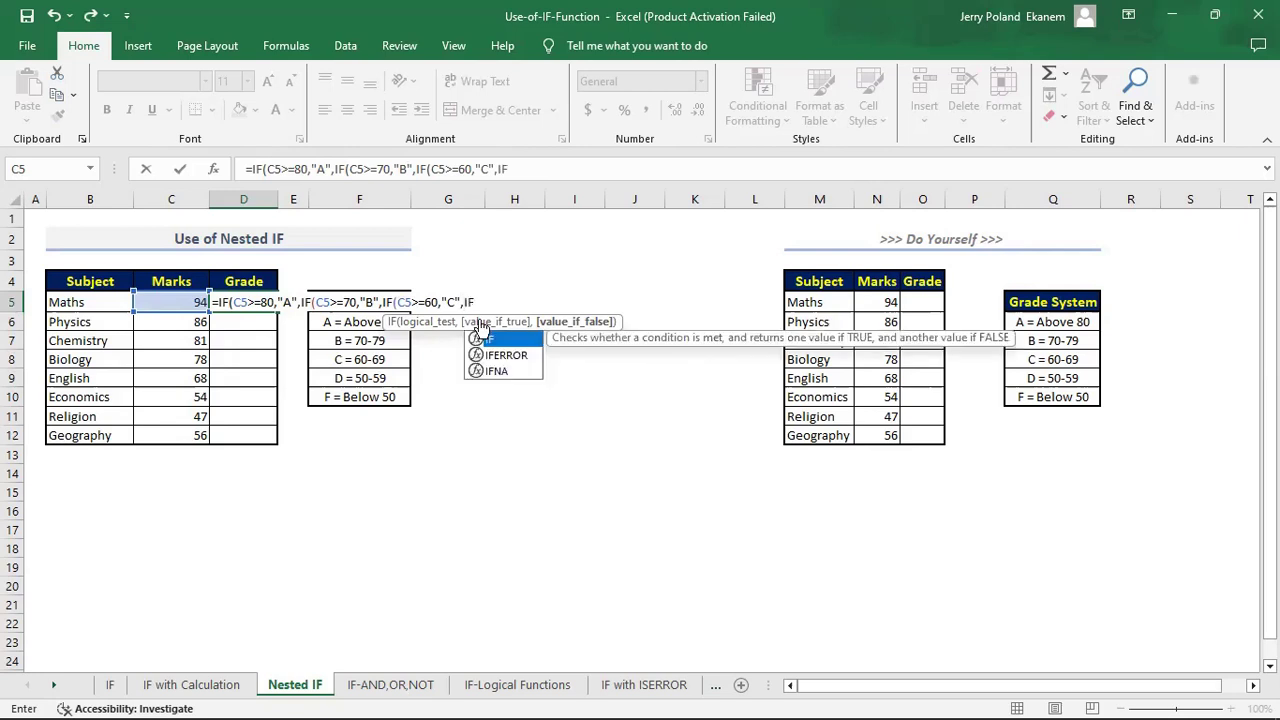
pyautogui.write('(')
pyautogui.click(181, 302)
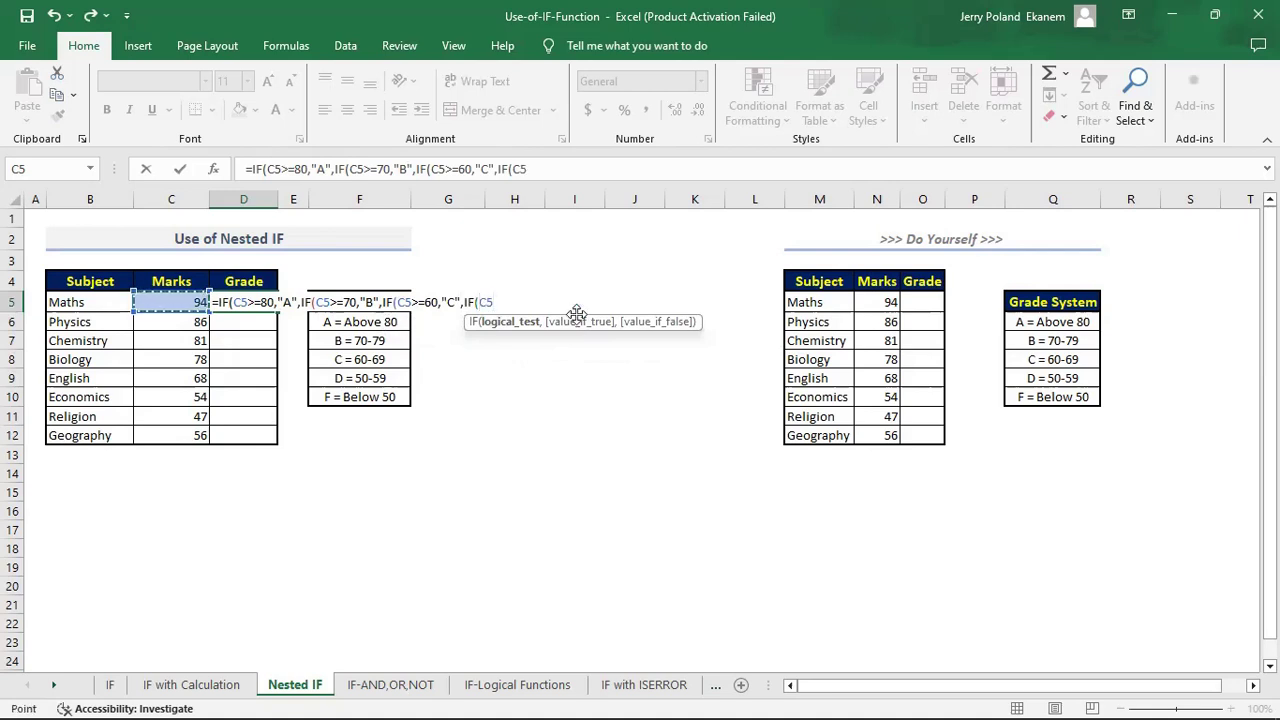
pyautogui.write('>=50')
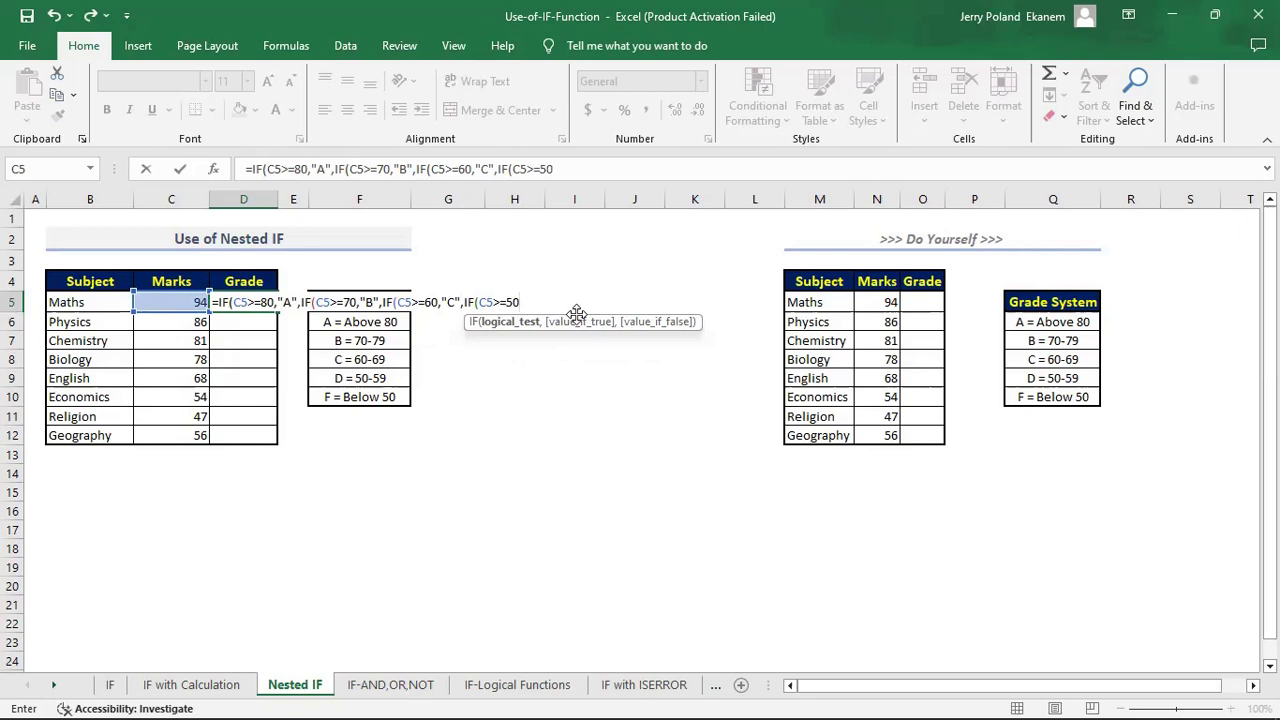
pyautogui.write(',')
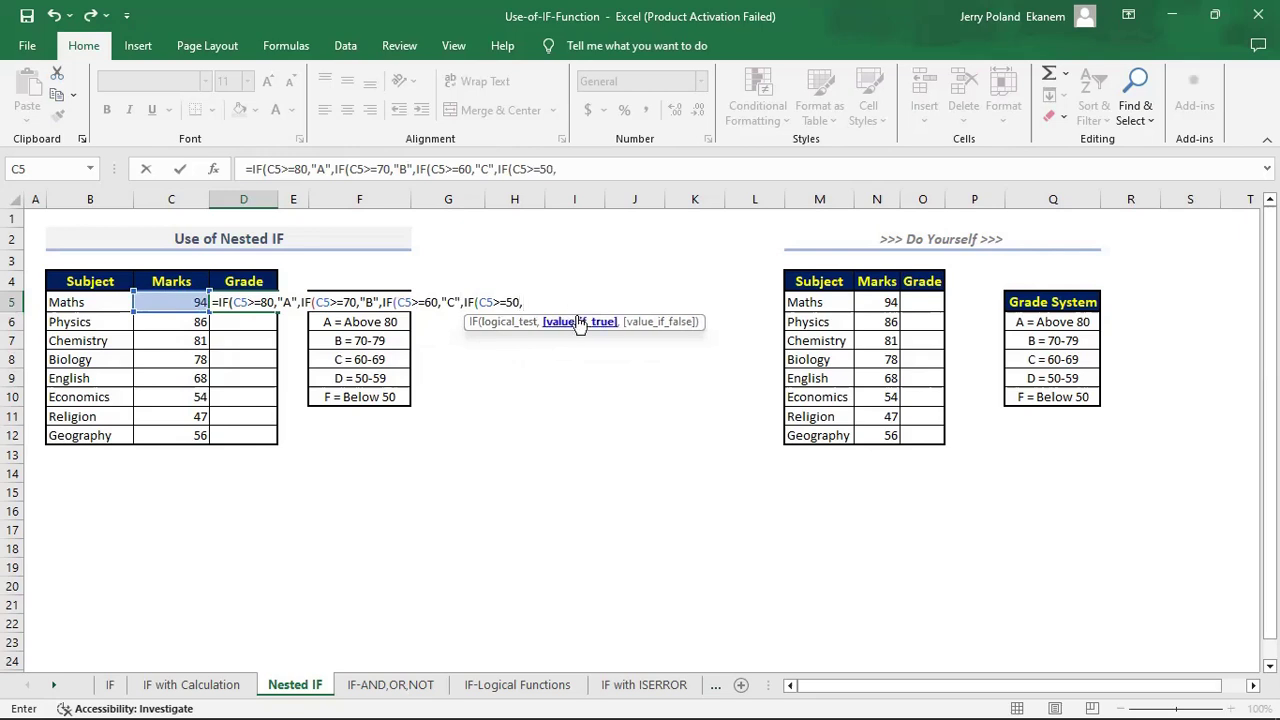
pyautogui.write('"D",')
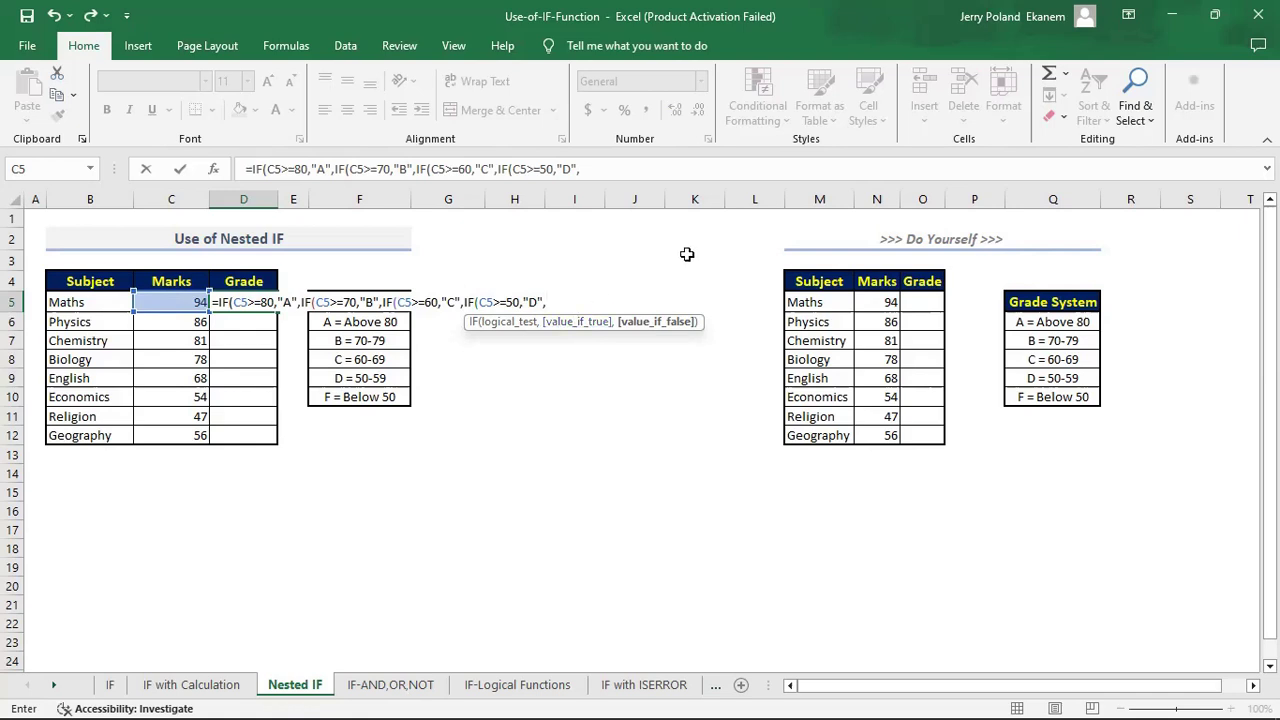
# - Complete D5's nested formula with "F" as the final value-if-false, close all four IF functions and enter it
pyautogui.write('"F"')
pyautogui.write('))')
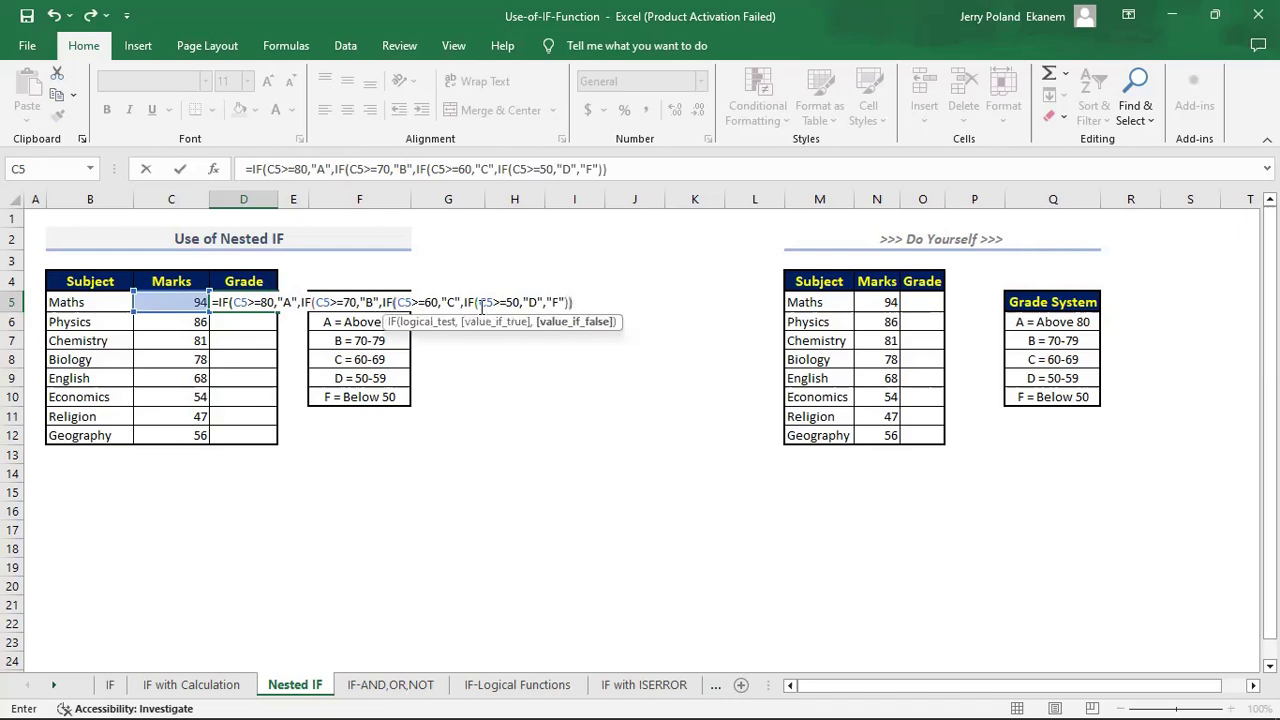
pyautogui.write('))')
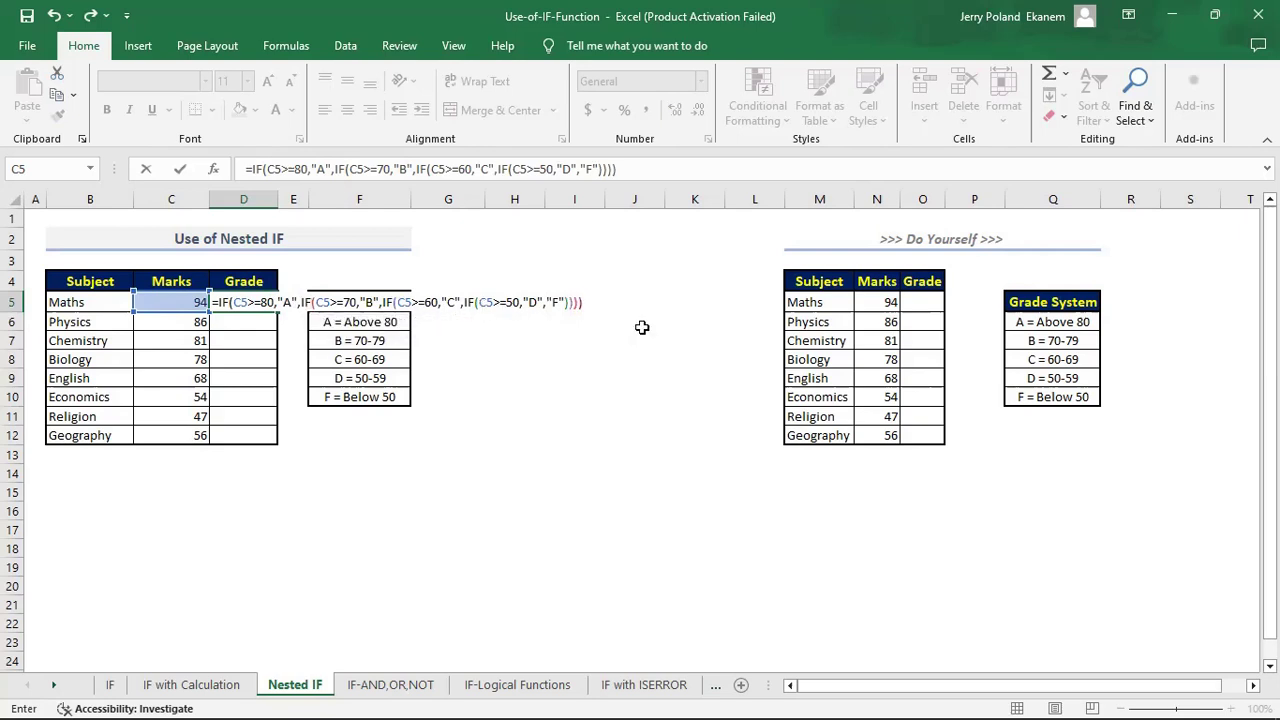
pyautogui.press('Return')
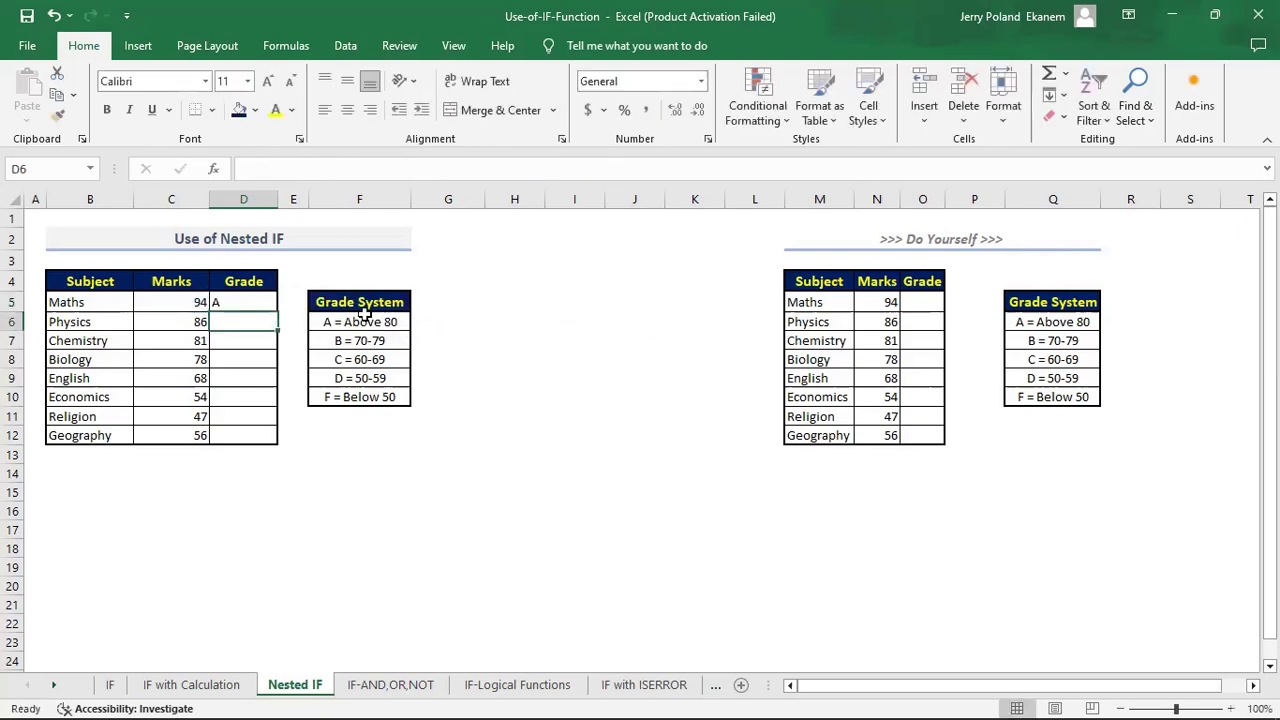
# - Fill the nested IF formula from Grade cell D5 down through D12
pyautogui.click(233, 301)
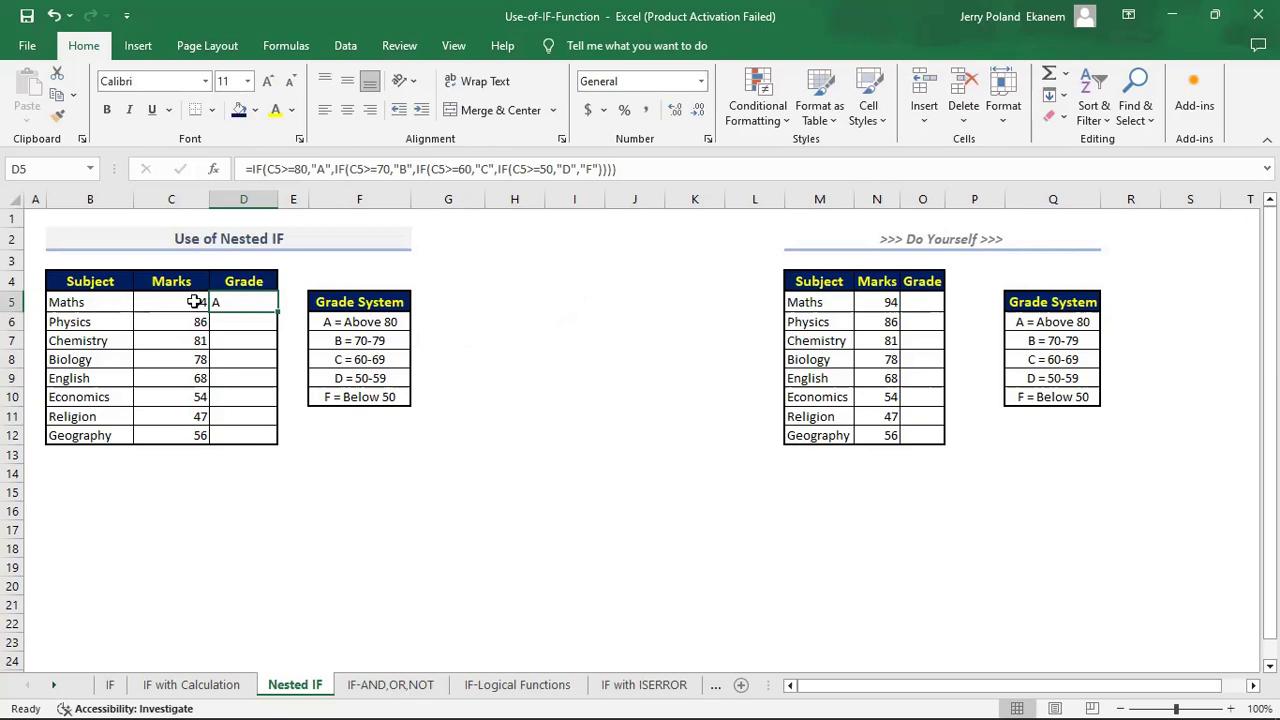
pyautogui.click(190, 302)
pyautogui.click(246, 301)
pyautogui.moveTo(278, 311); pyautogui.dragTo(292, 448)
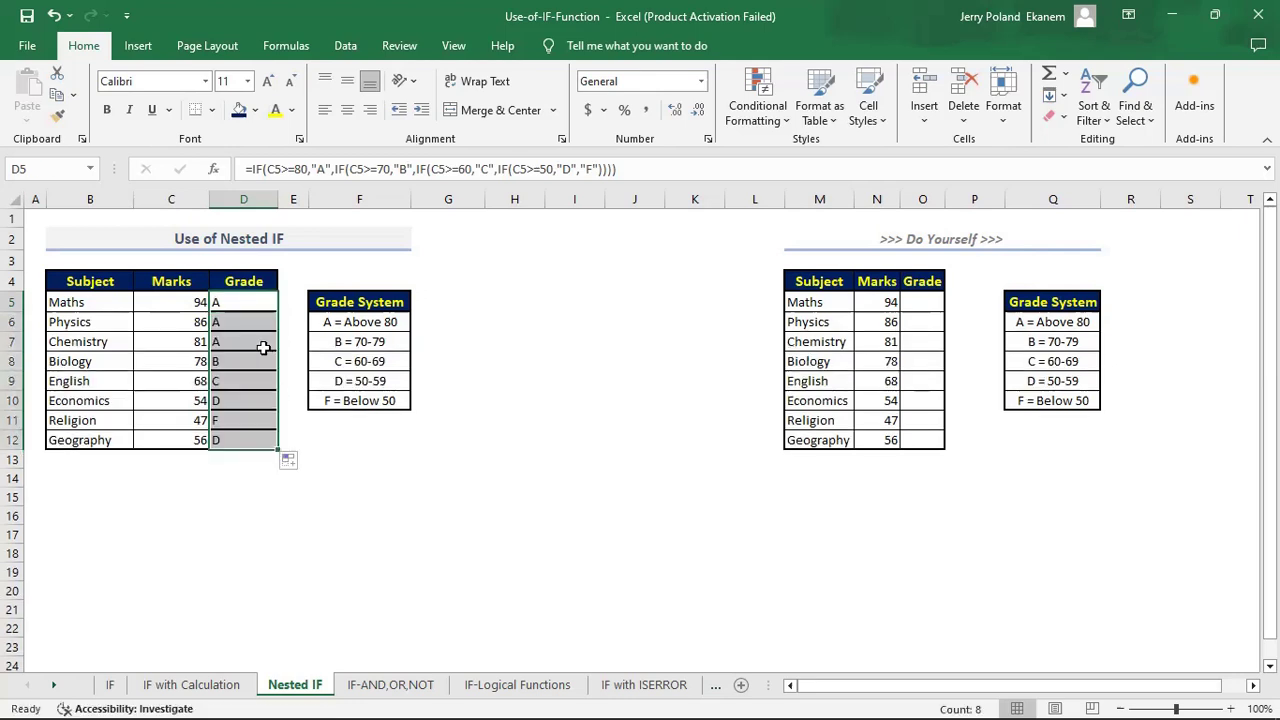
# - Check the formulas in the Grade column row by row from D5, comparing each grade with its subject's mark
pyautogui.click(237, 305)
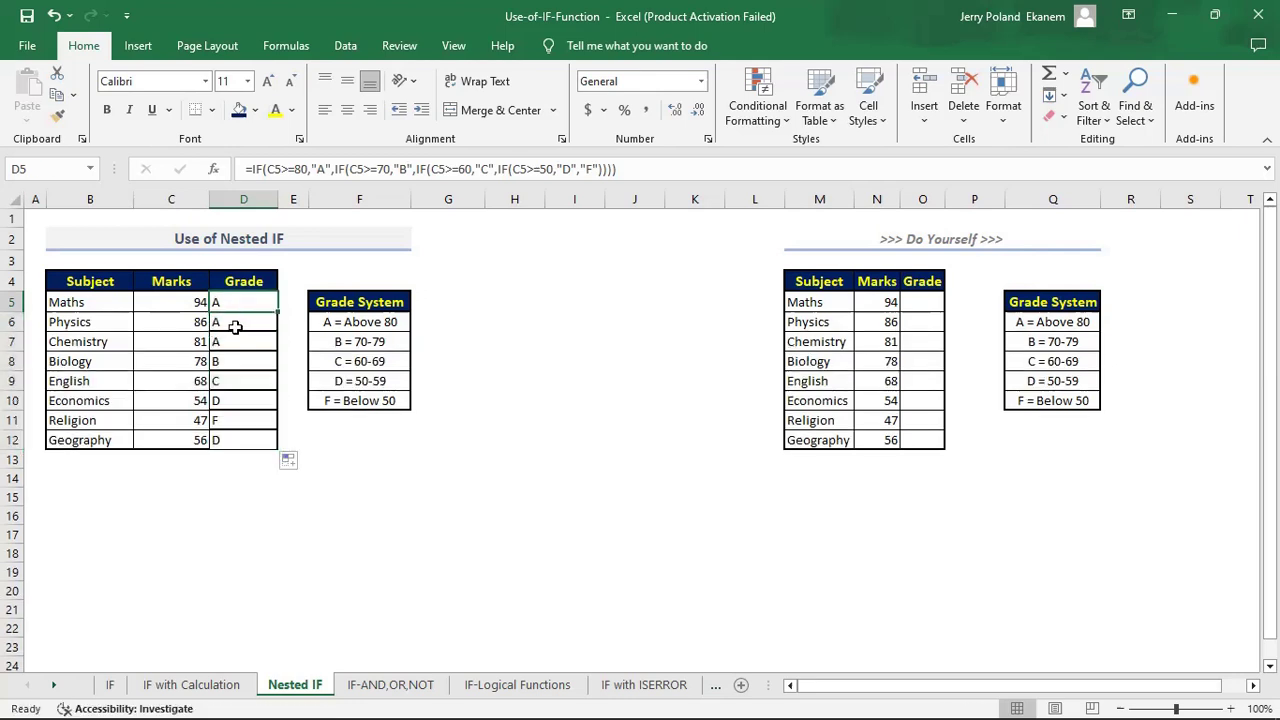
pyautogui.click(235, 328)
pyautogui.press('Left')
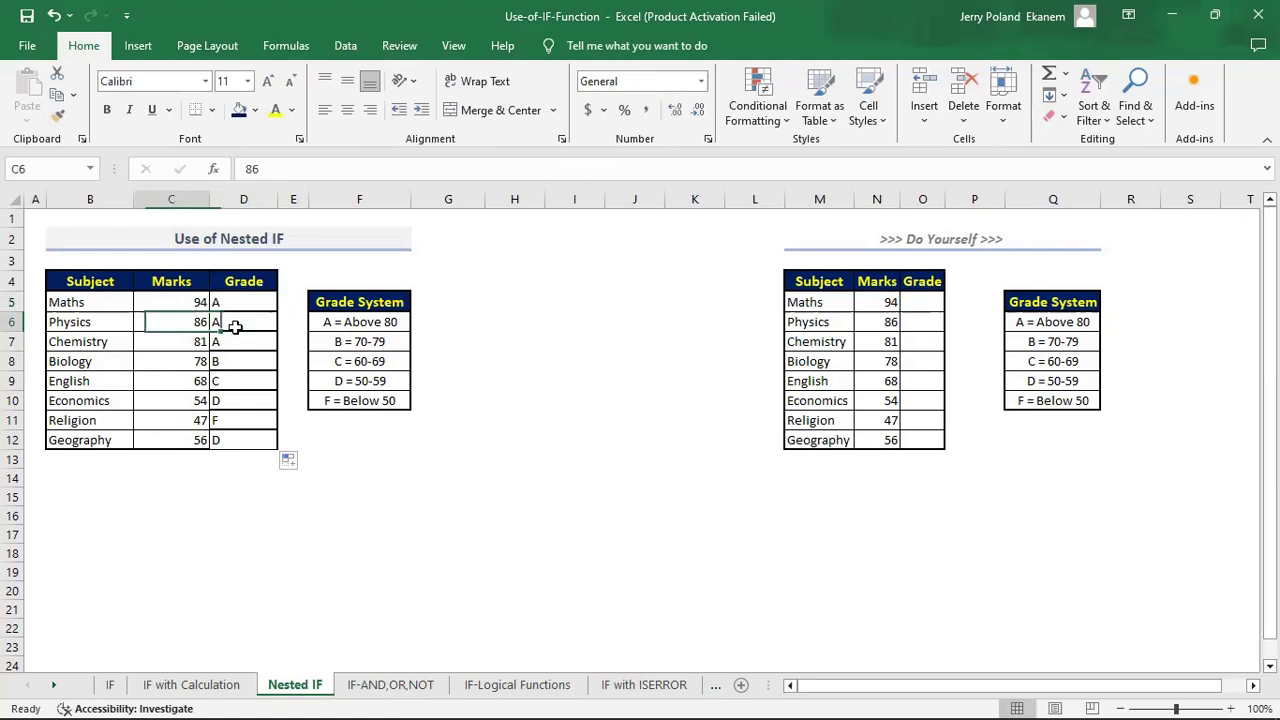
pyautogui.press('Right')
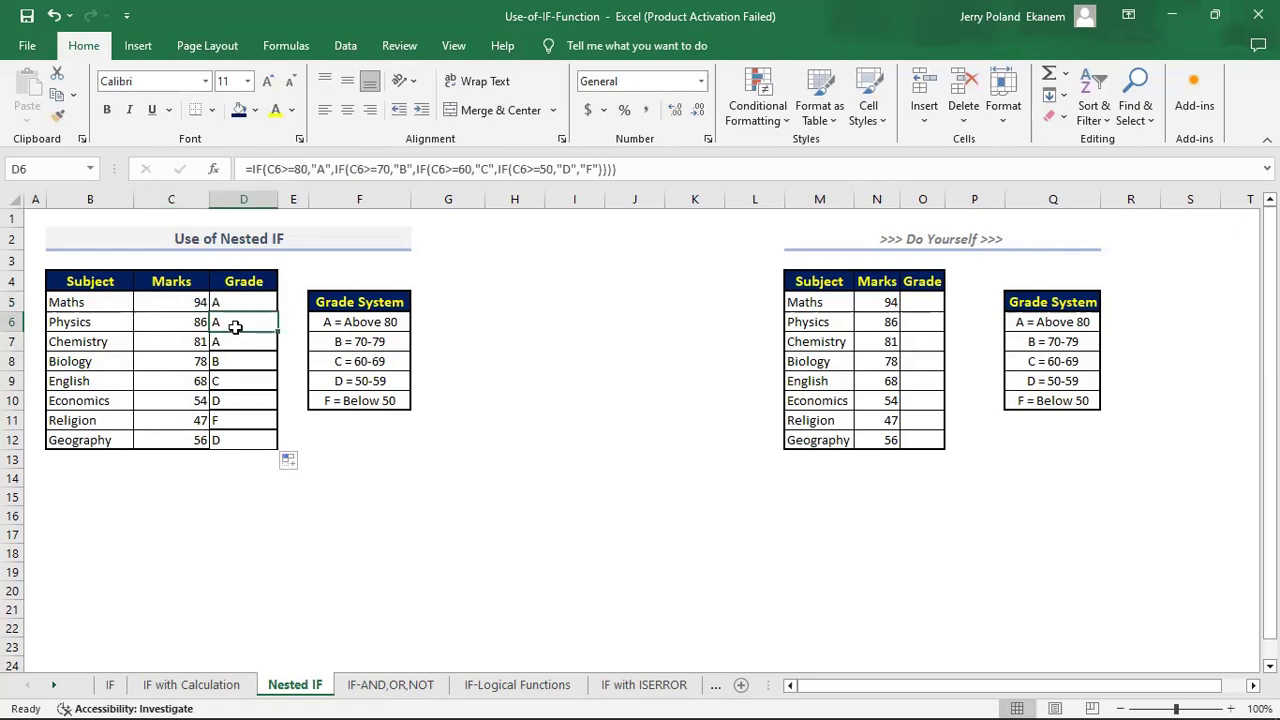
pyautogui.press('Down')
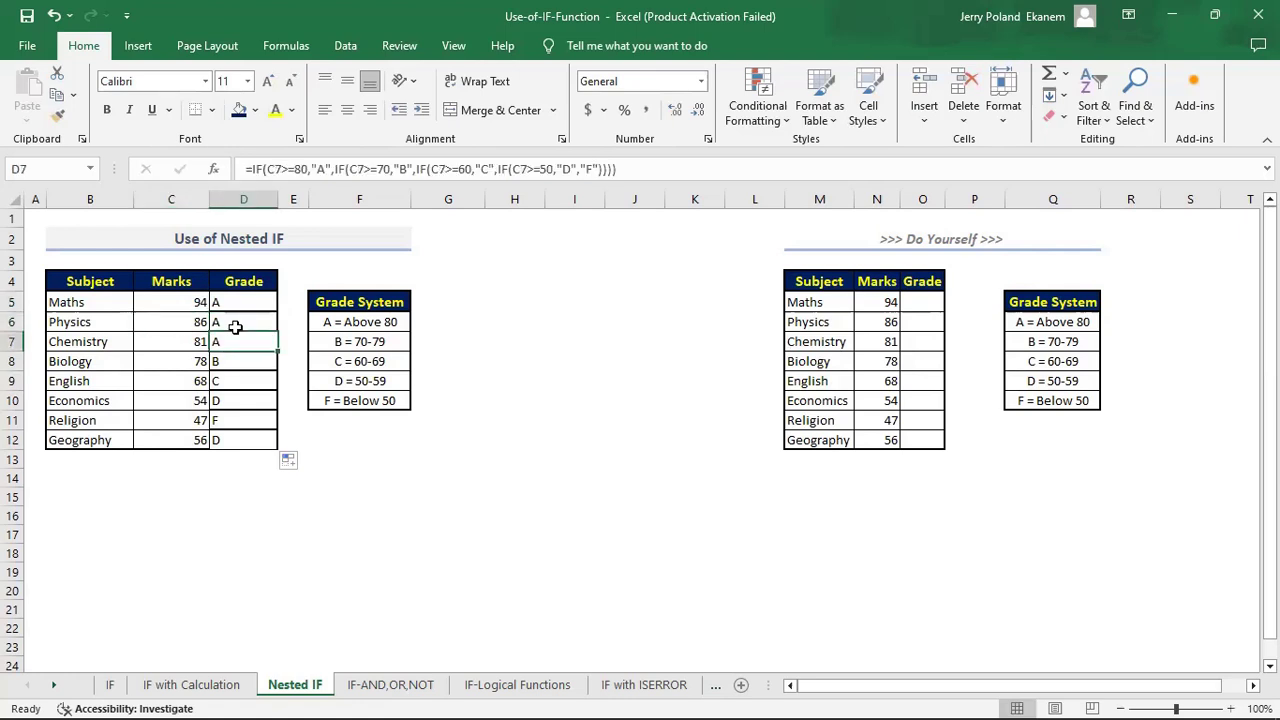
pyautogui.press('Down')
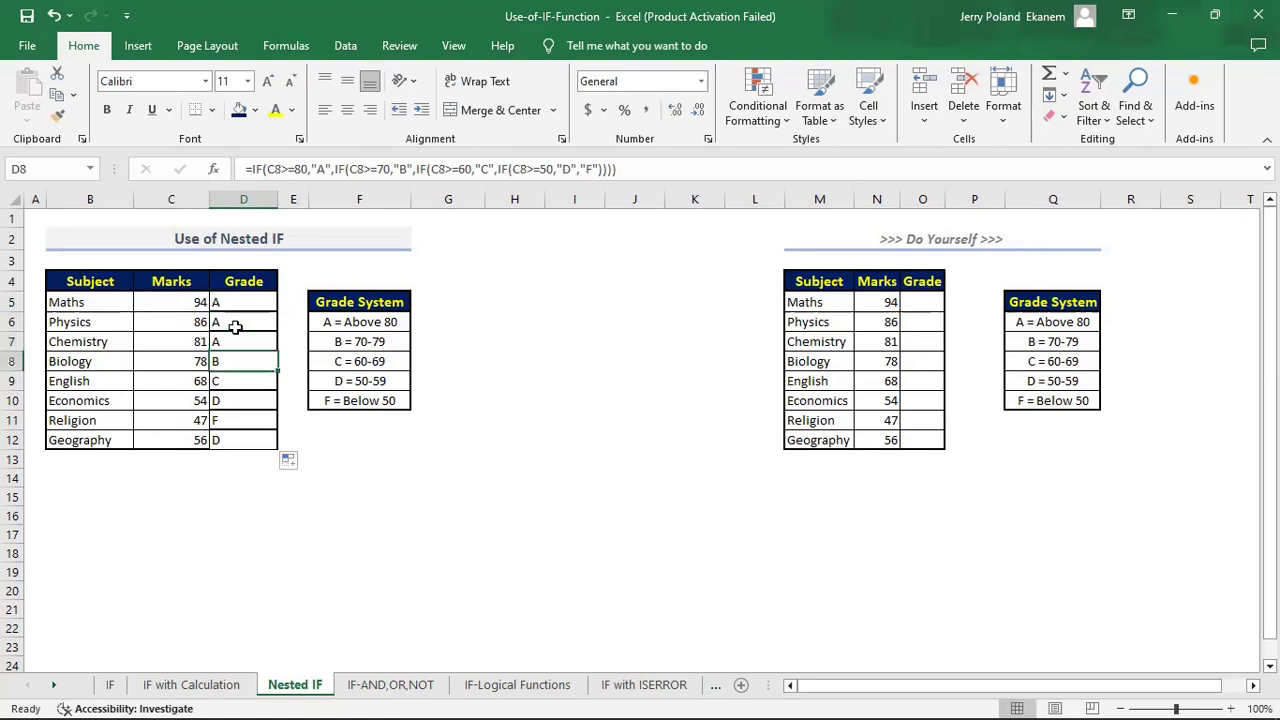